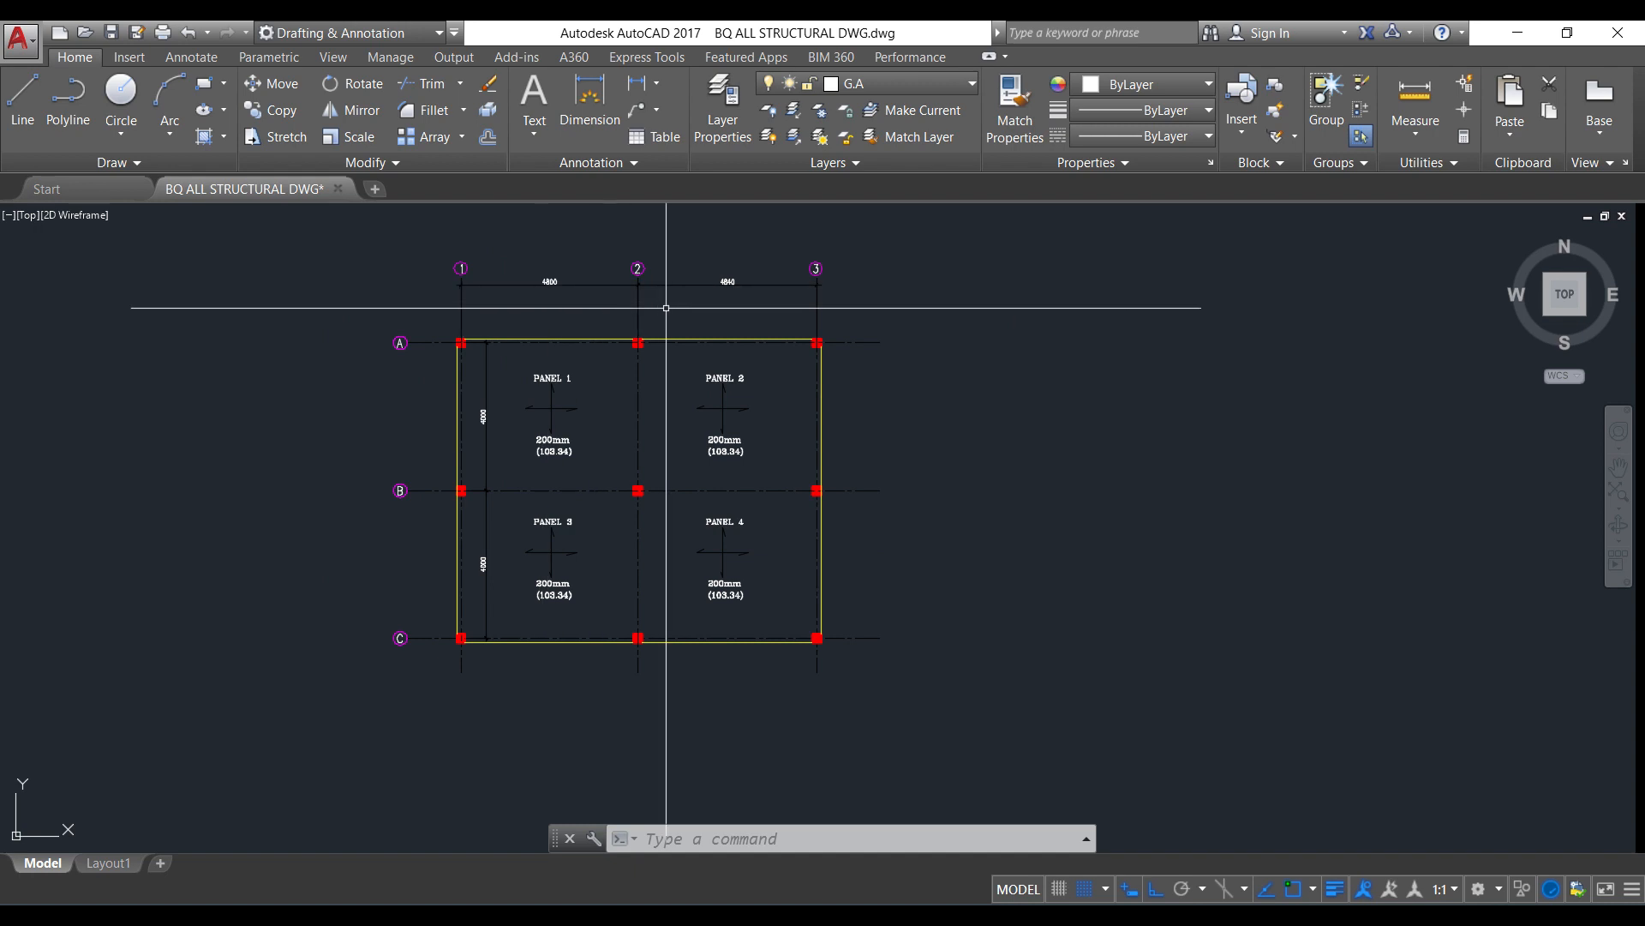
scroll(644, 406, "up", 2)
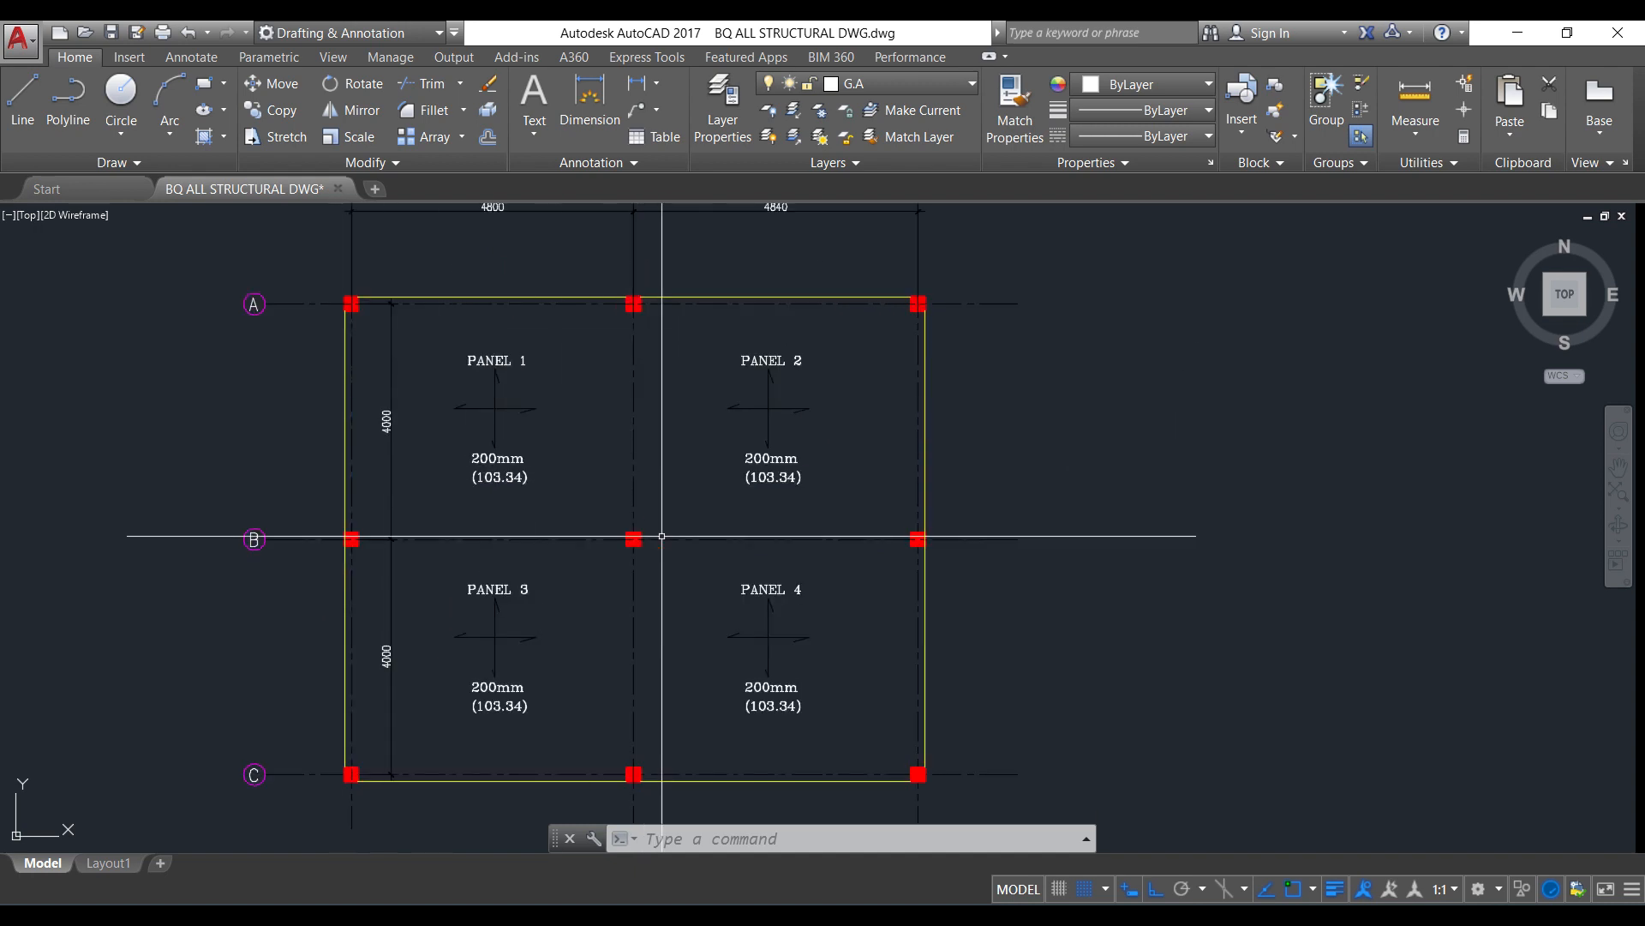
scroll(449, 324, "down", 2)
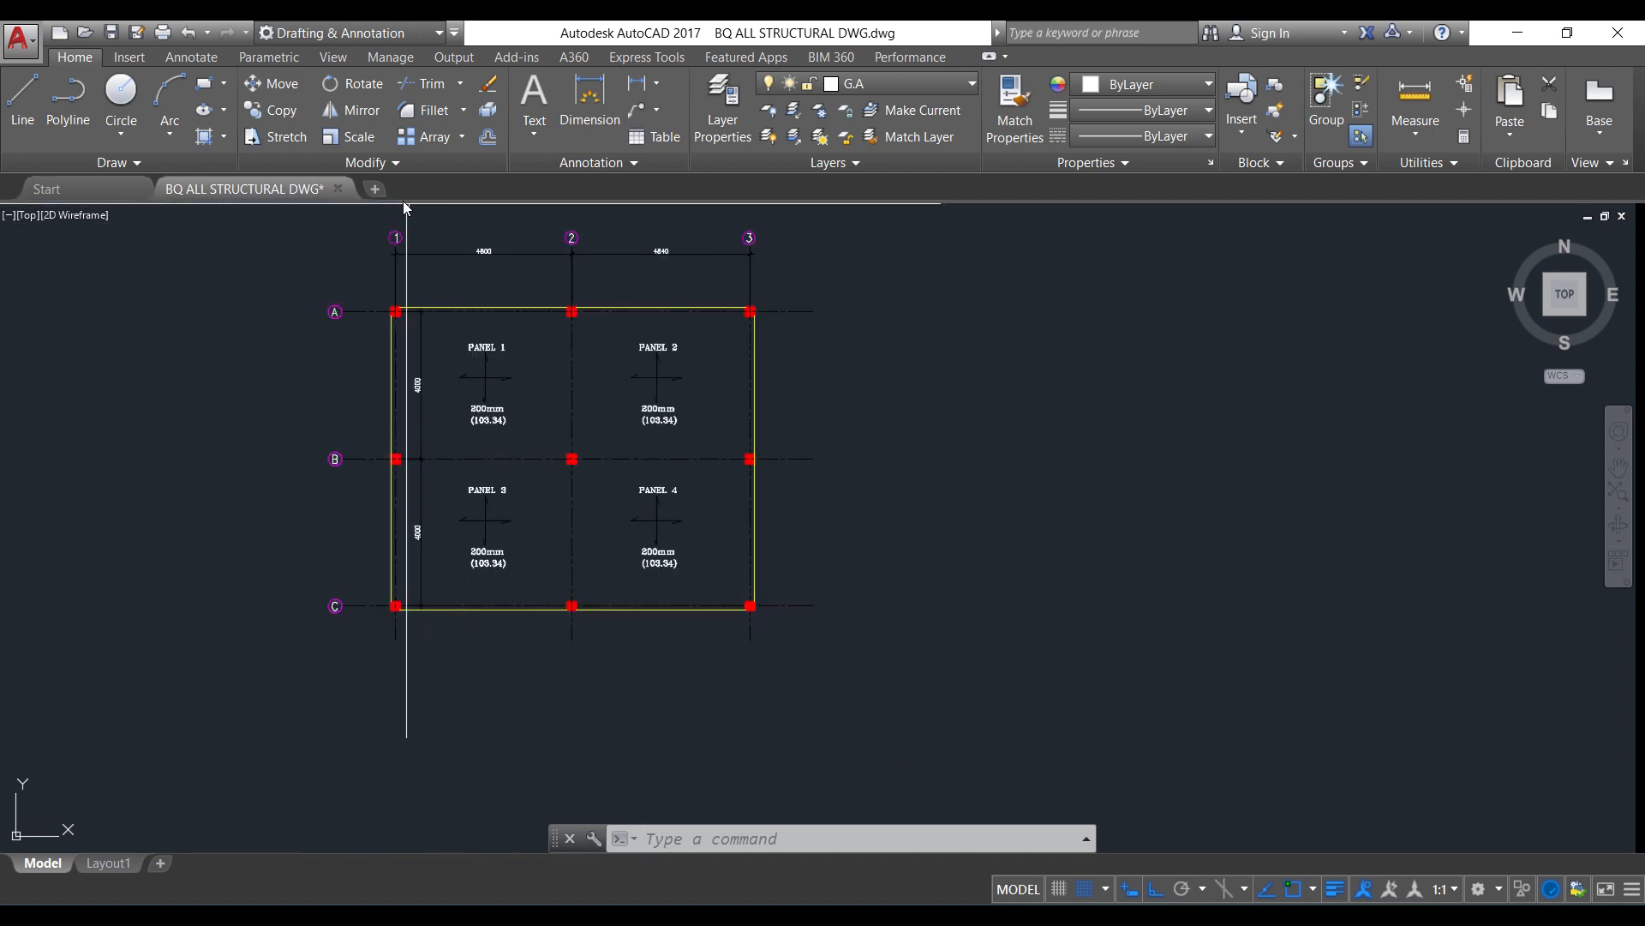
scroll(409, 232, "up", 2)
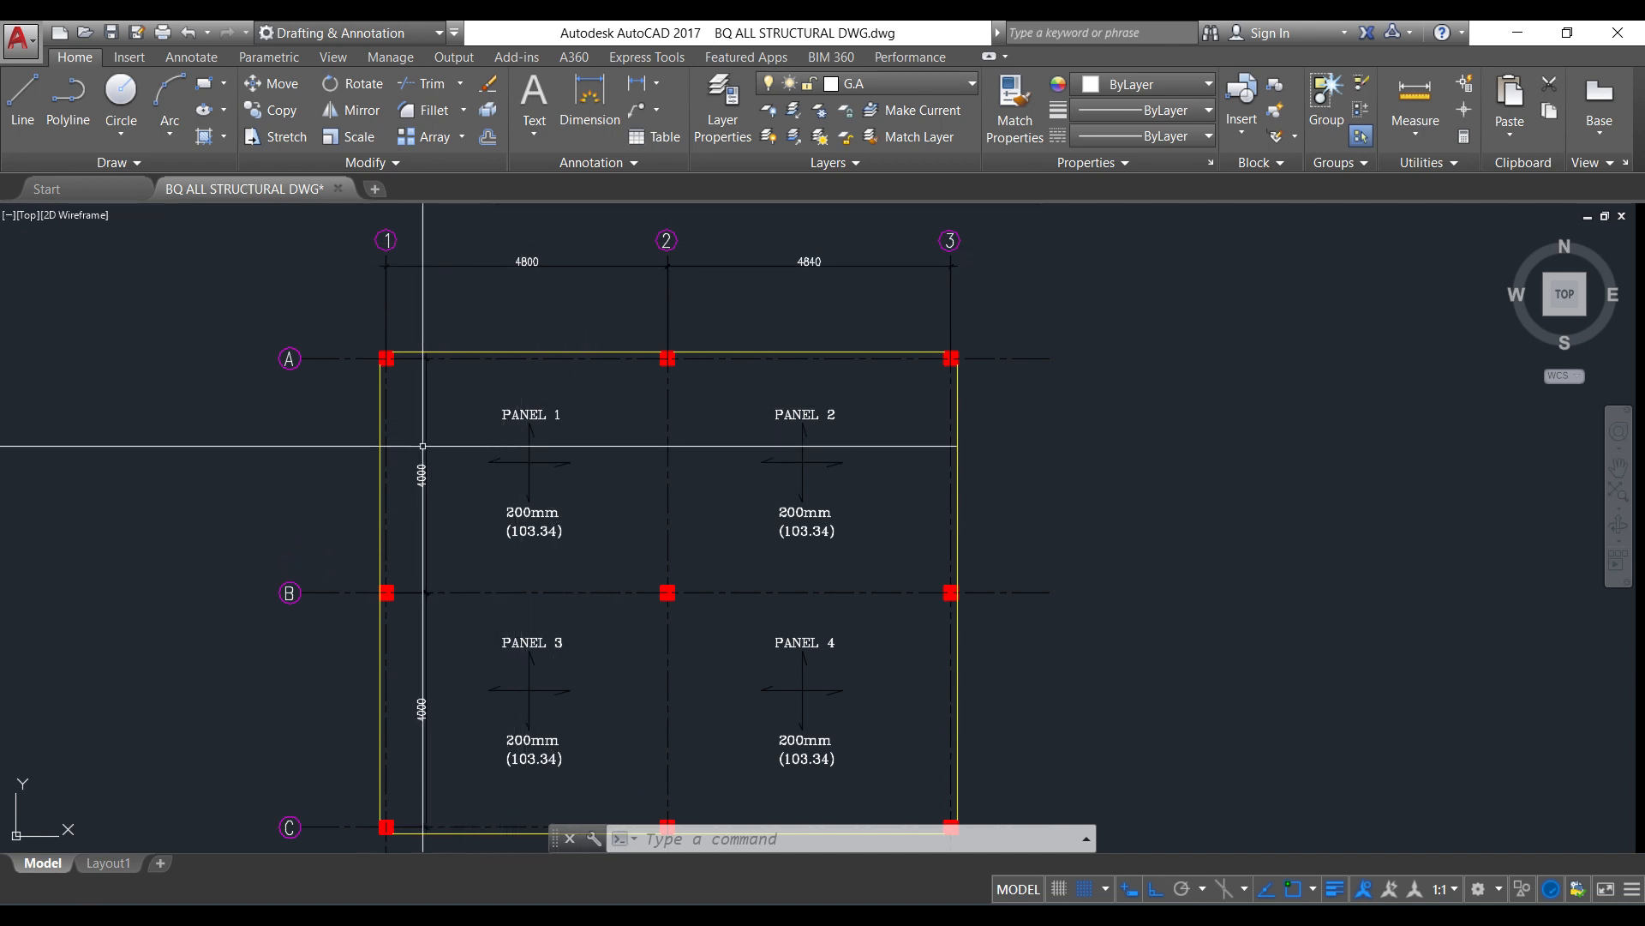
scroll(421, 448, "up", 2)
scroll(422, 471, "down", 2)
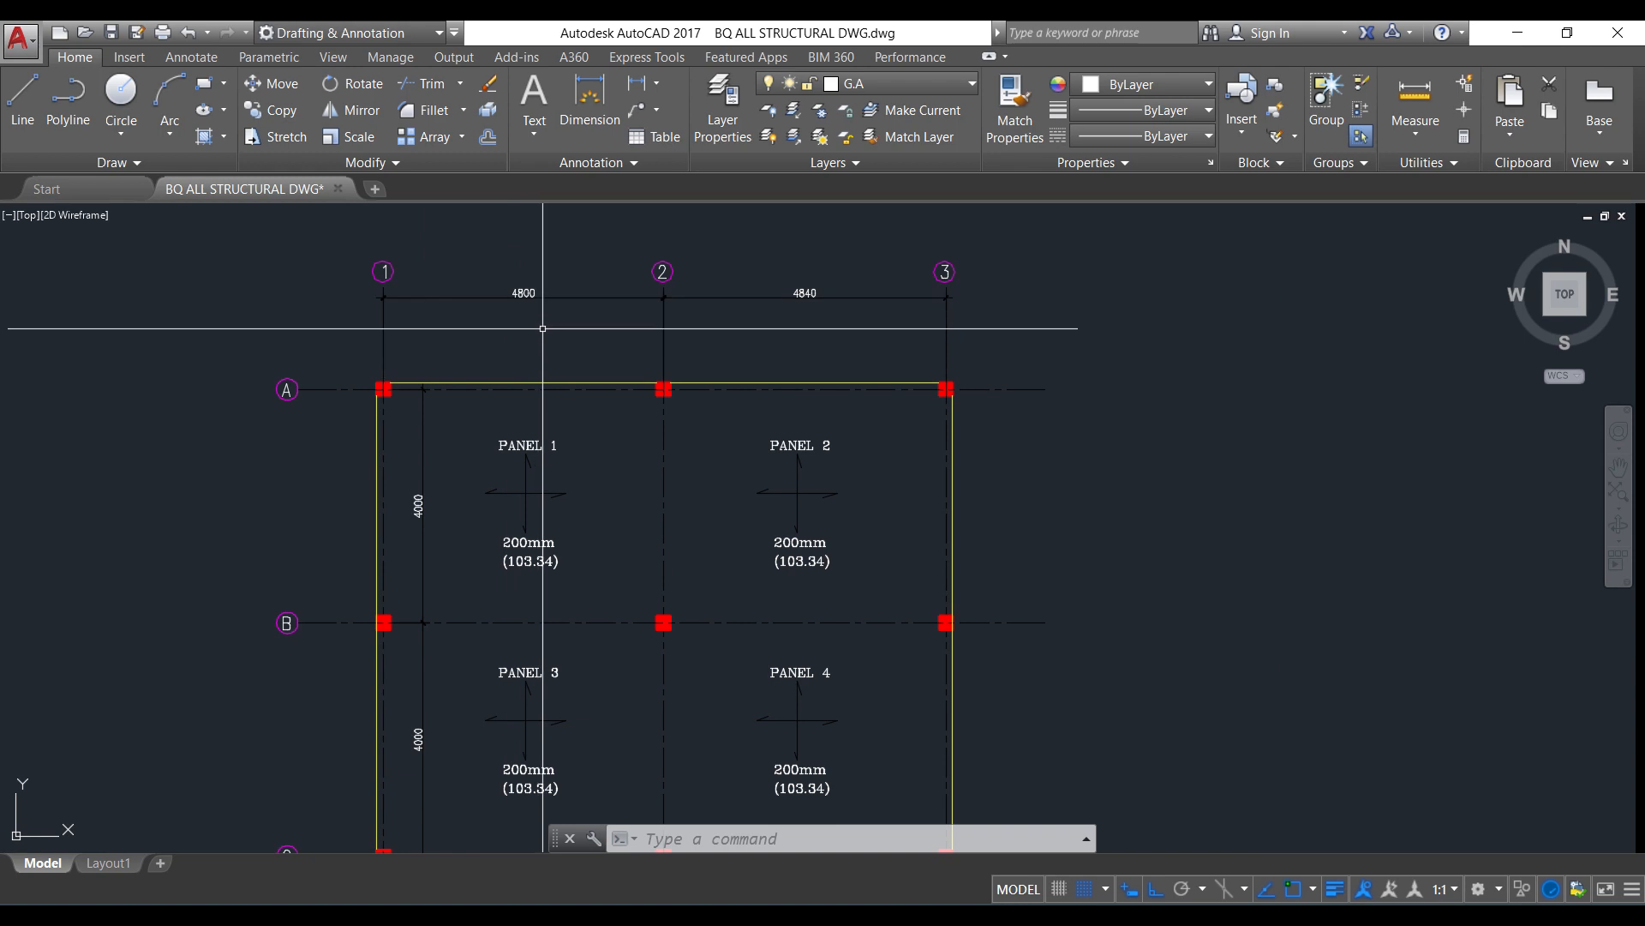
scroll(383, 638, "up", 2)
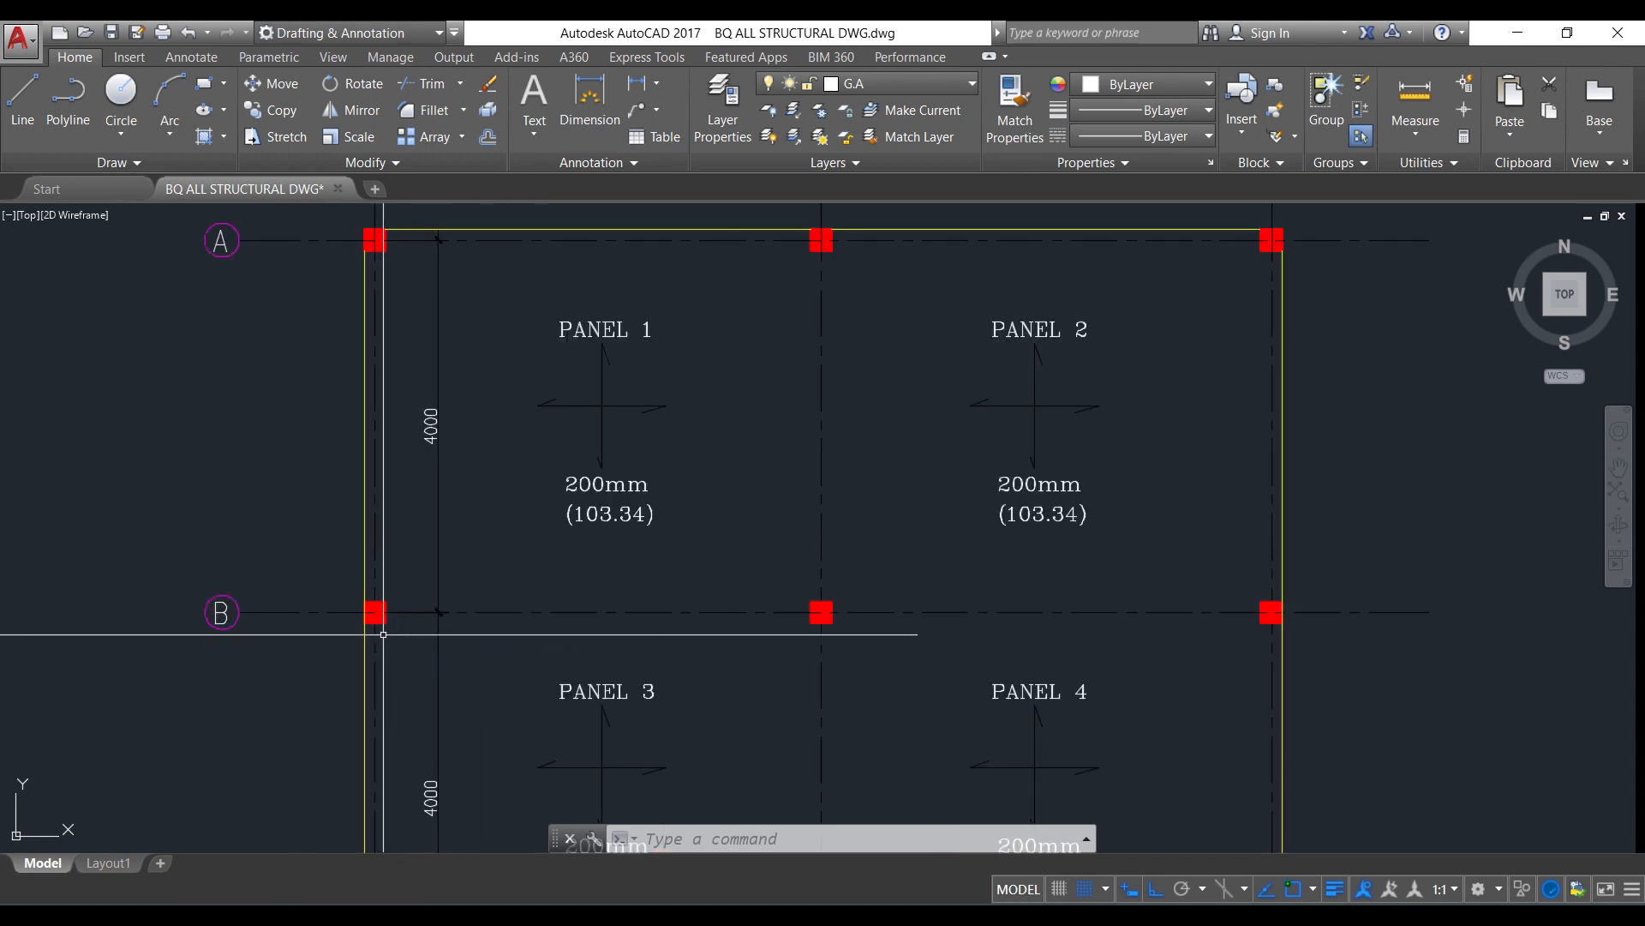
scroll(363, 634, "up", 4)
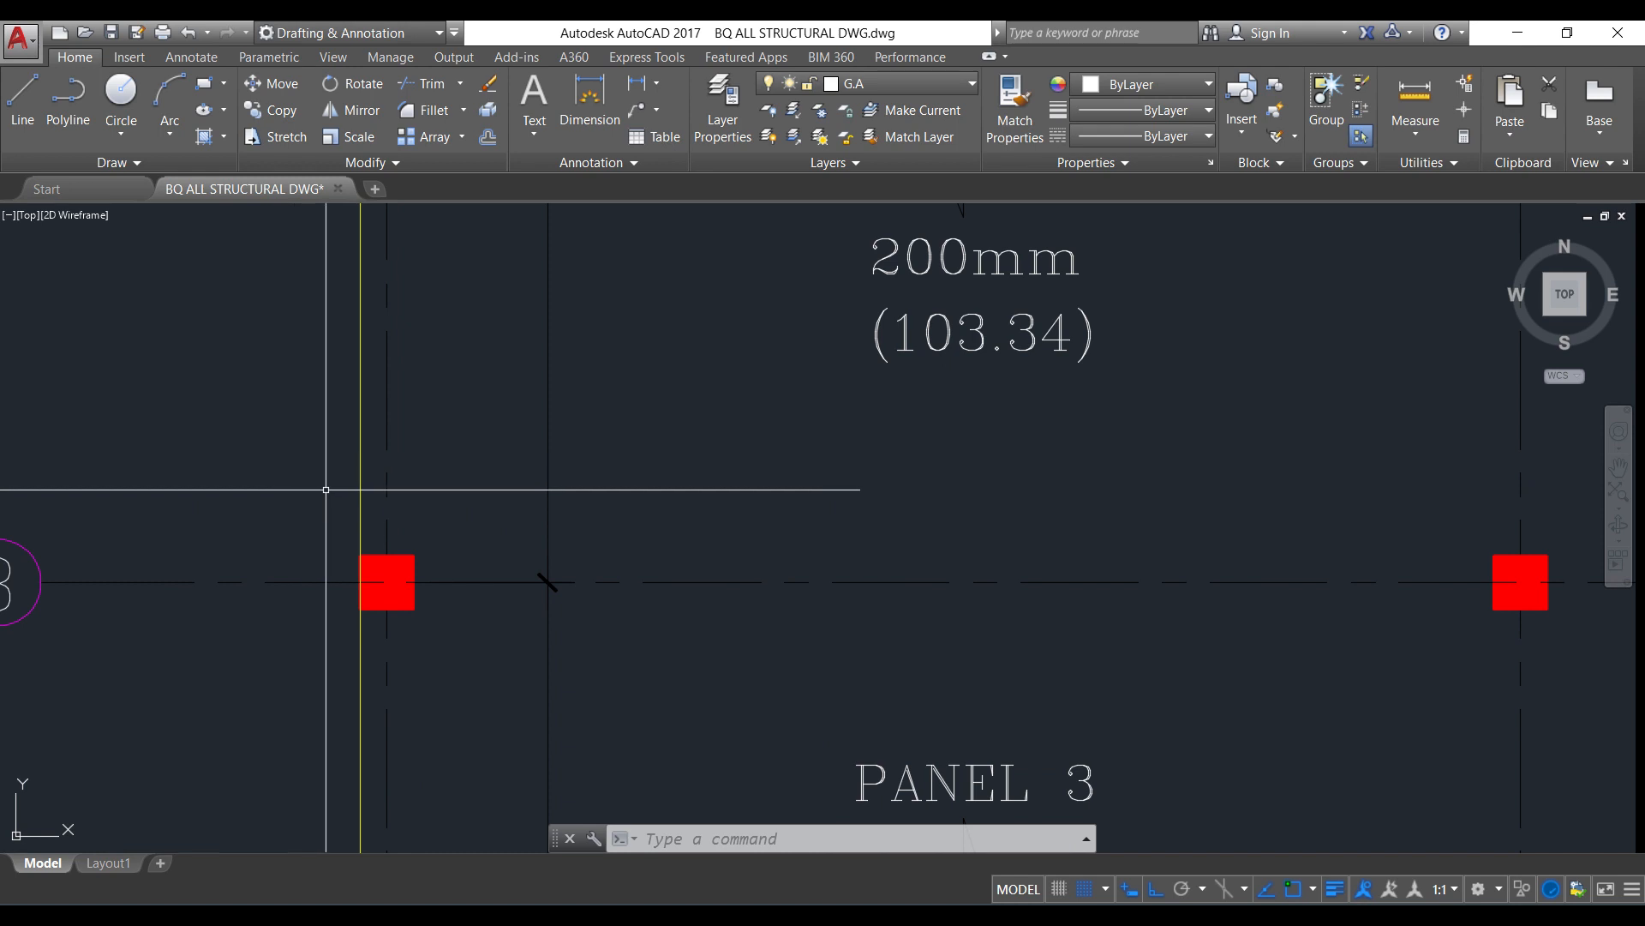
scroll(343, 559, "down", 6)
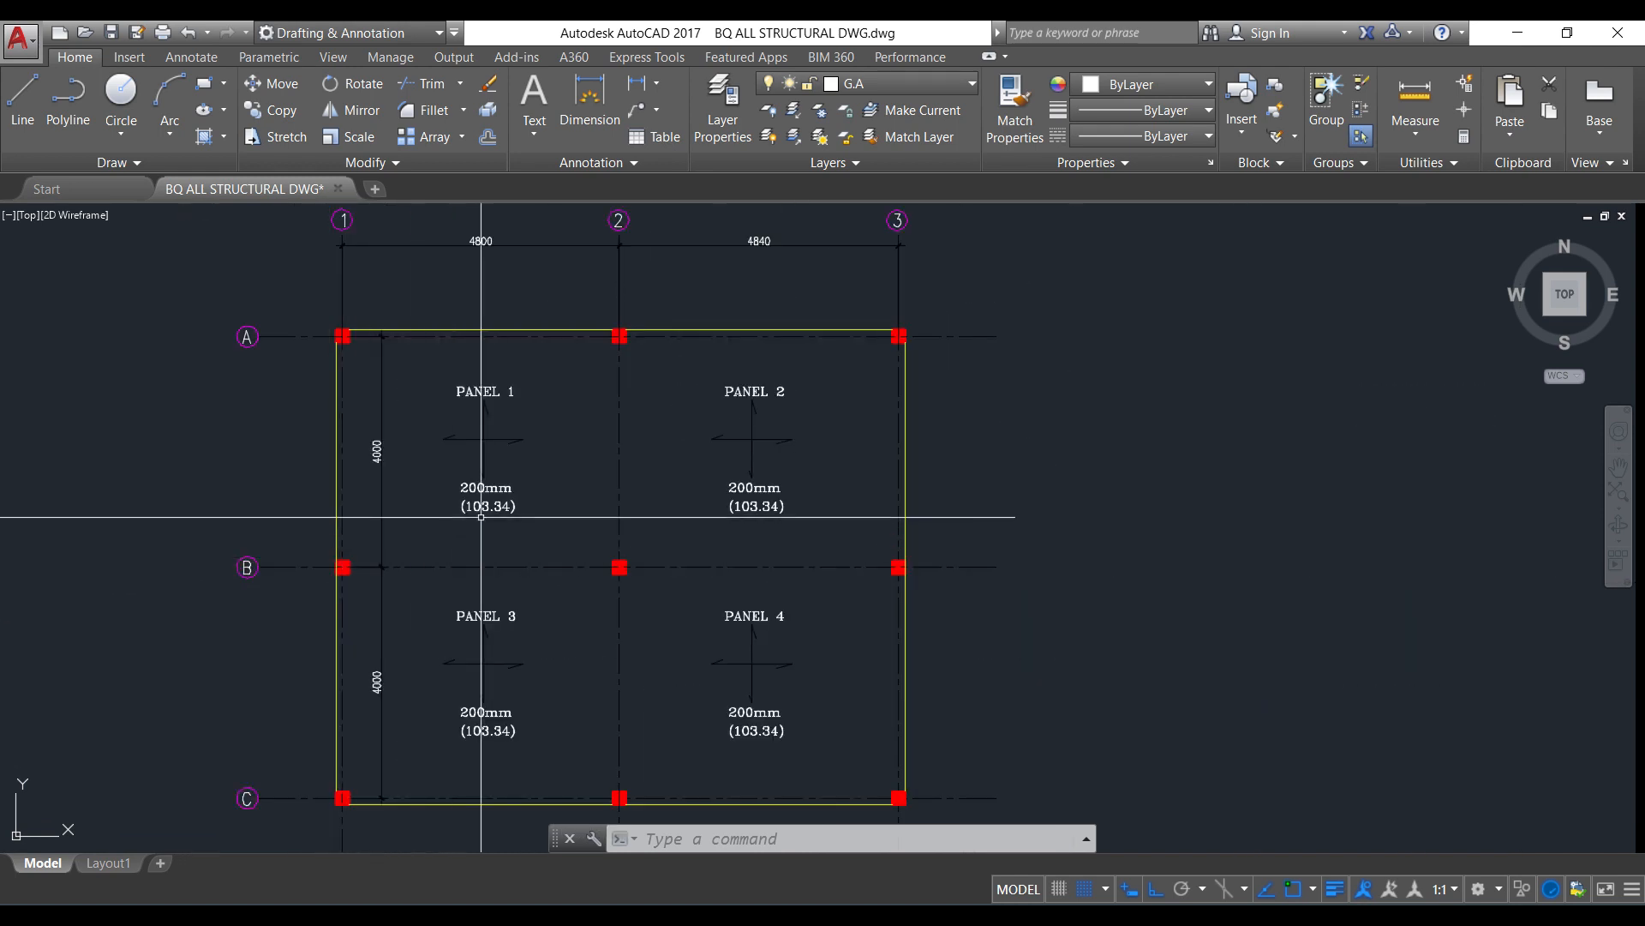
scroll(481, 516, "up", 2)
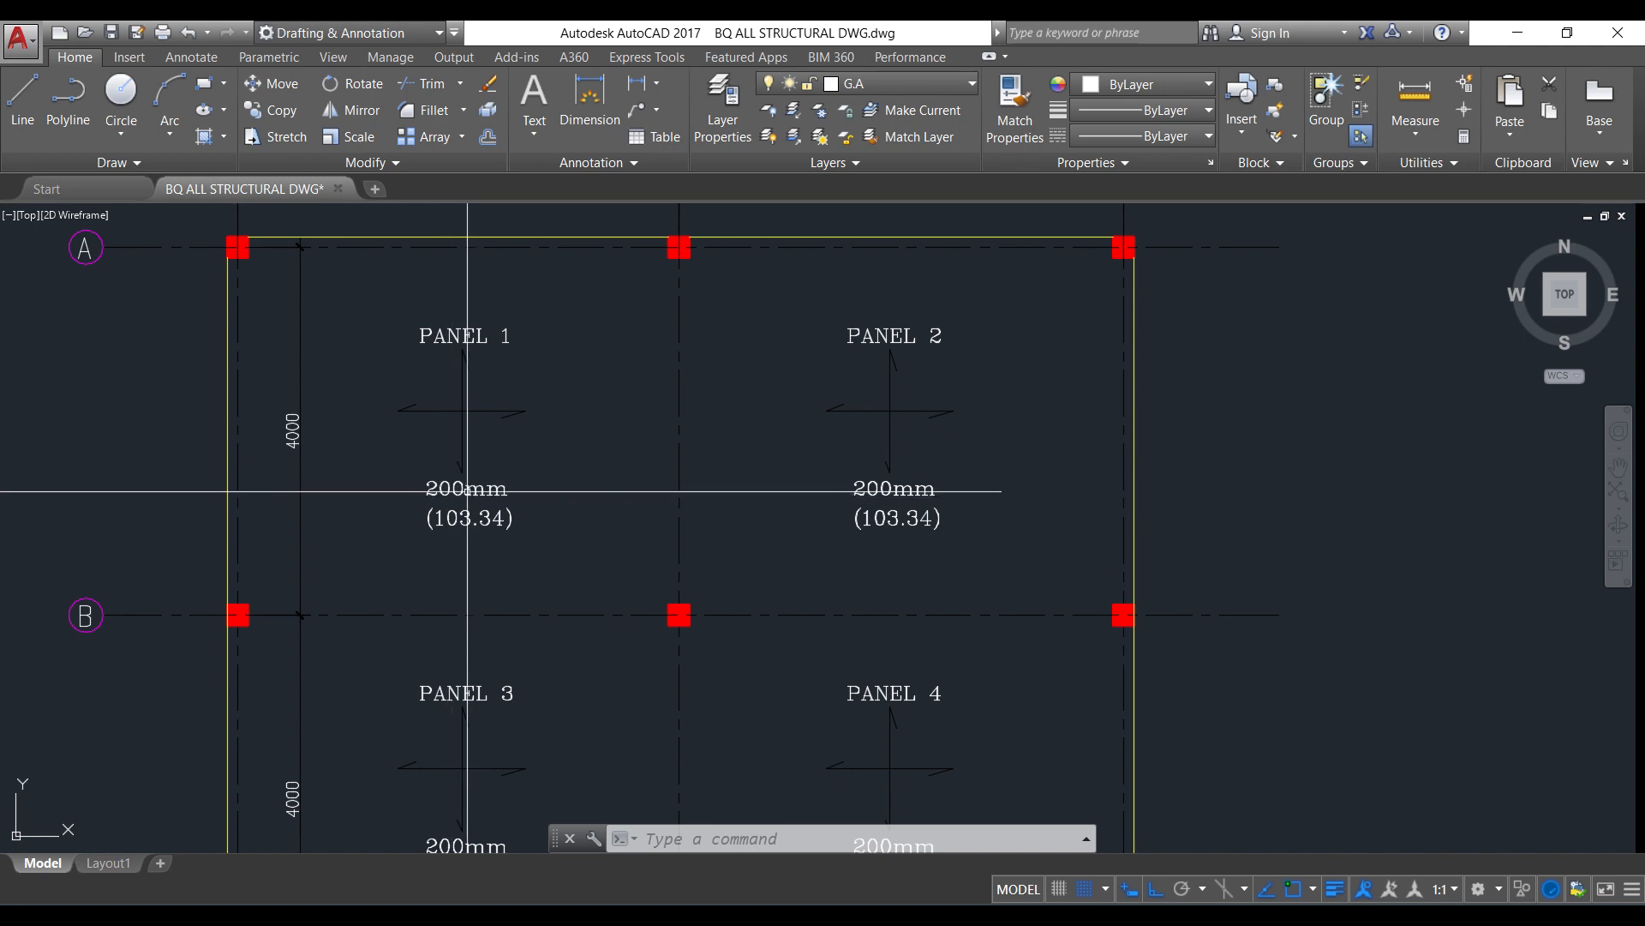
scroll(466, 547, "up", 2)
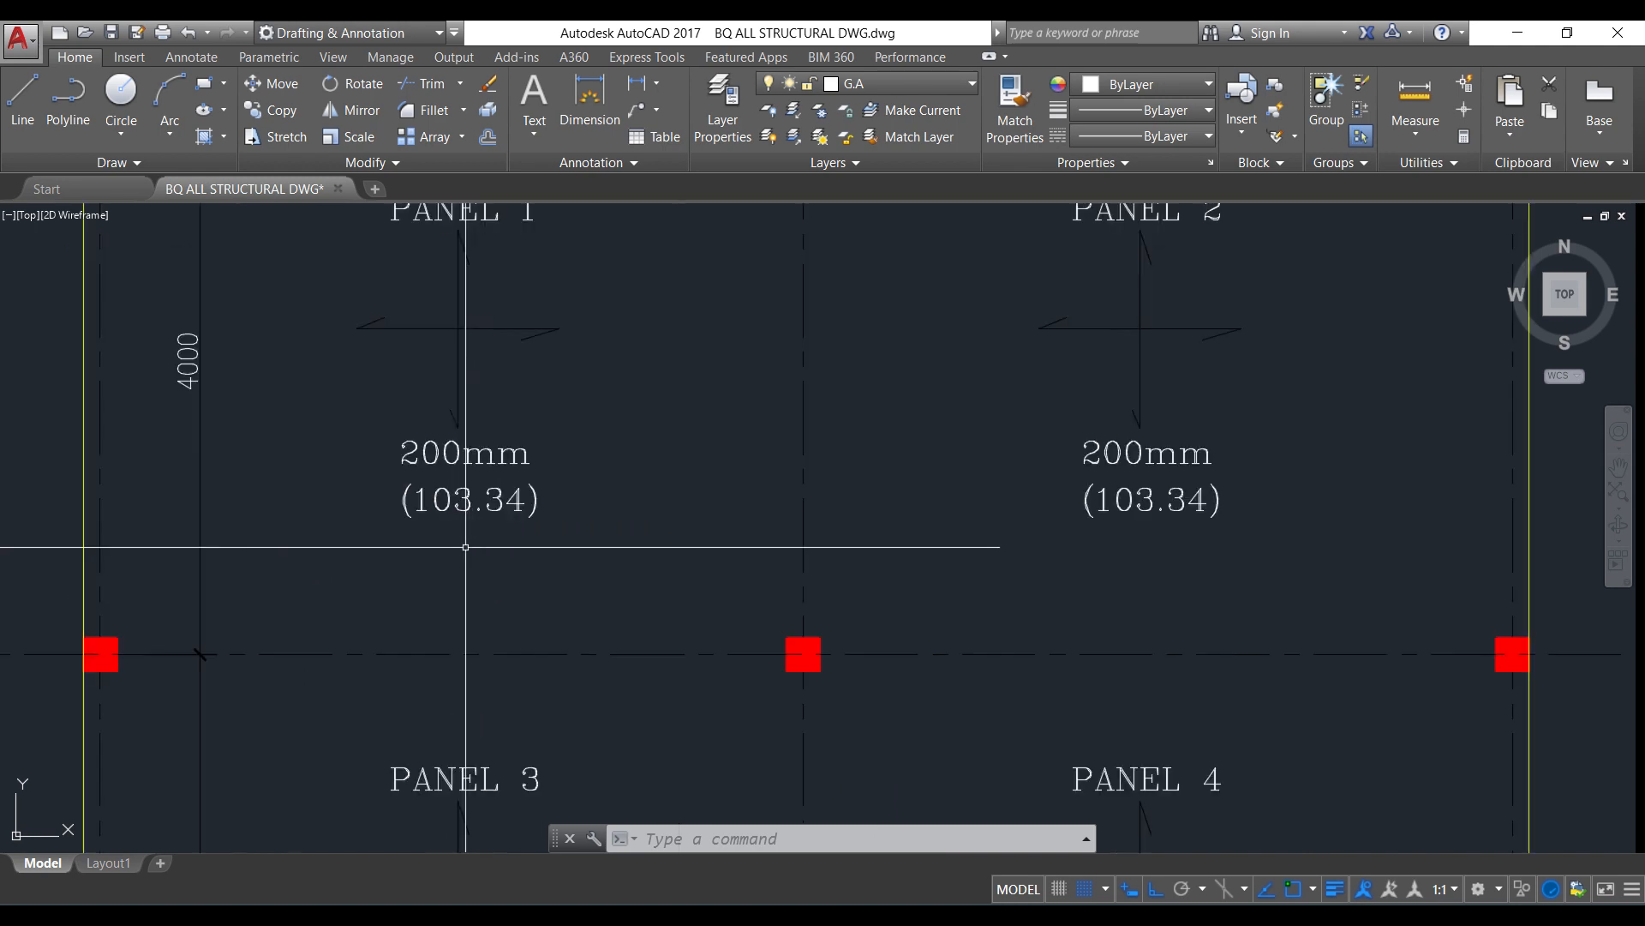
scroll(466, 547, "up", 2)
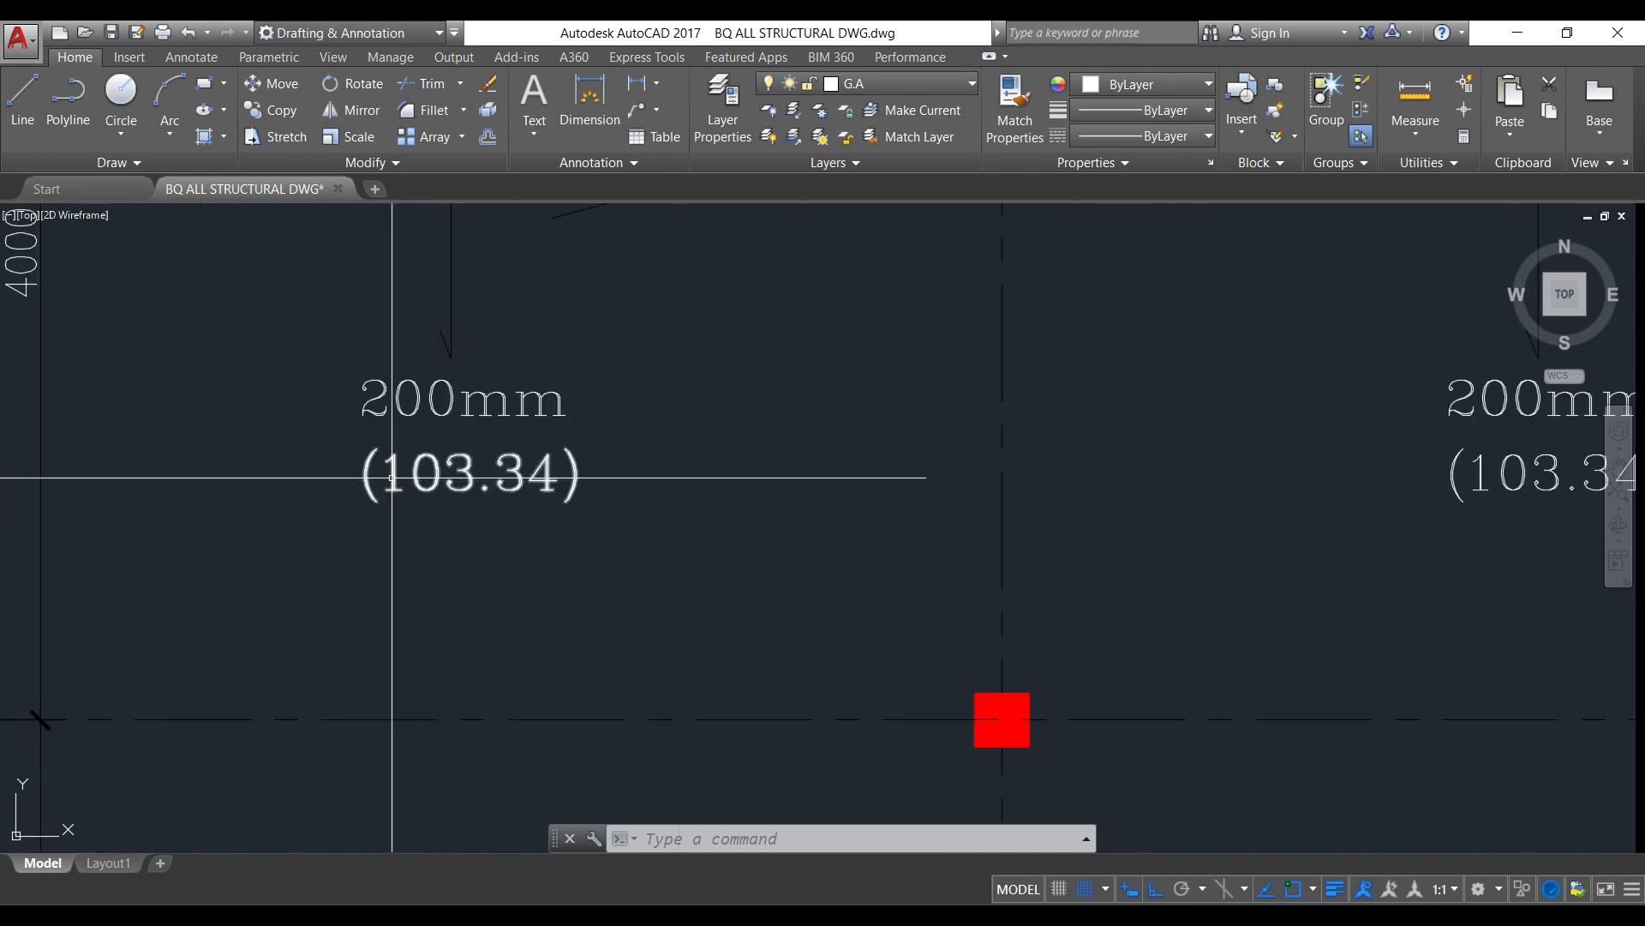
left_click(324, 420)
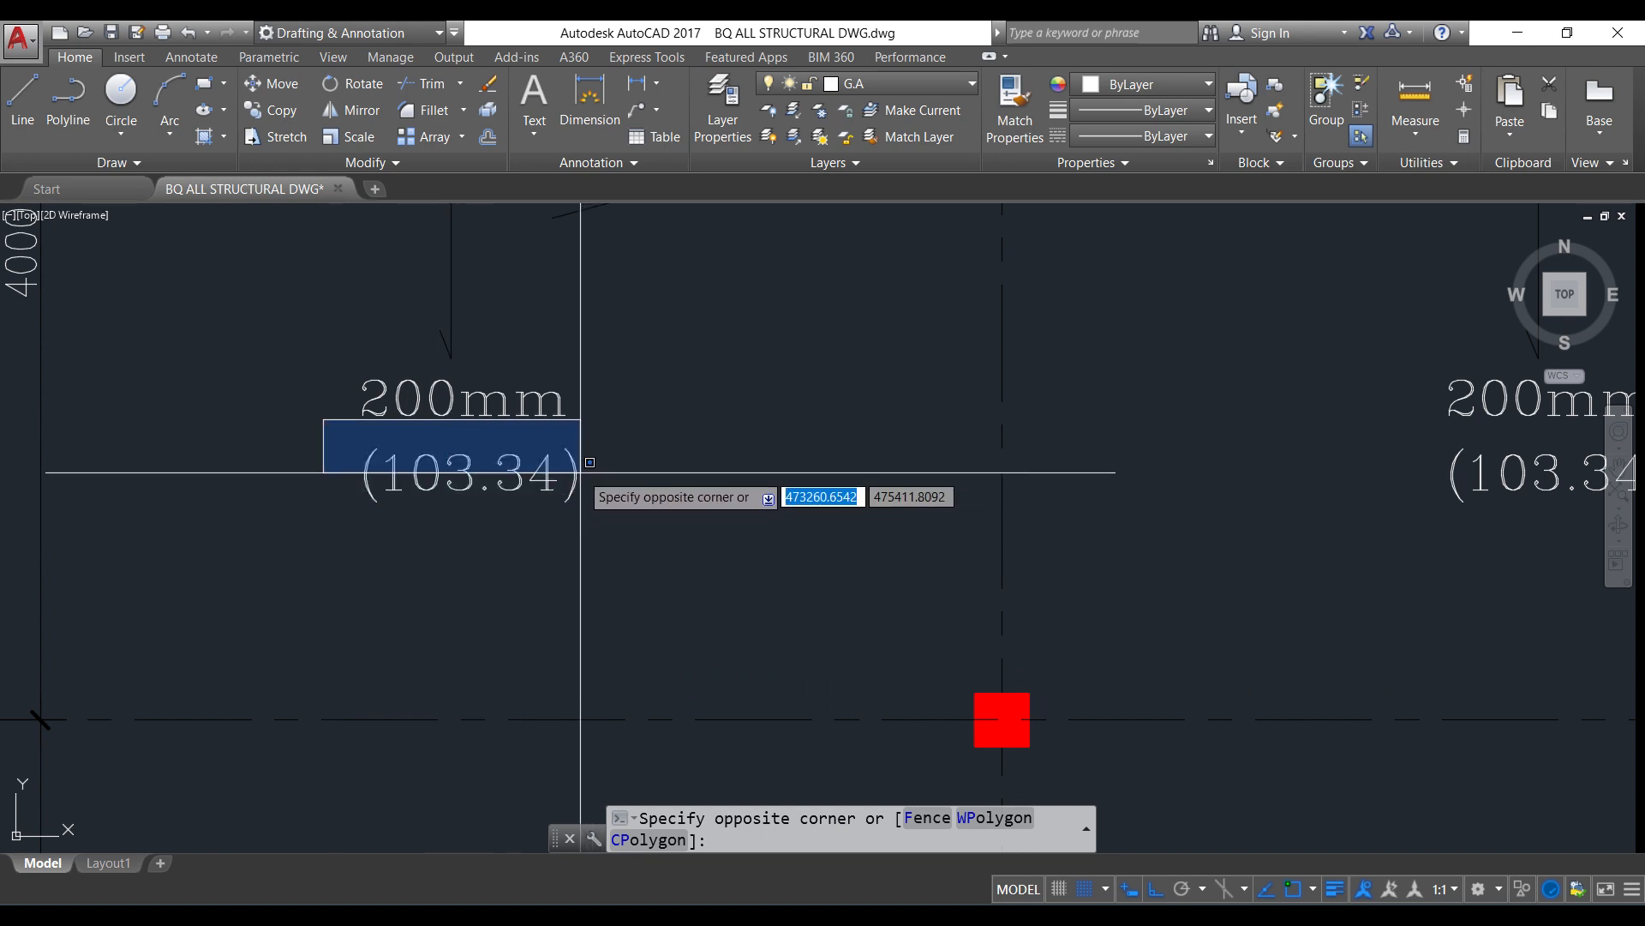
left_click(557, 443)
scroll(449, 503, "down", 2)
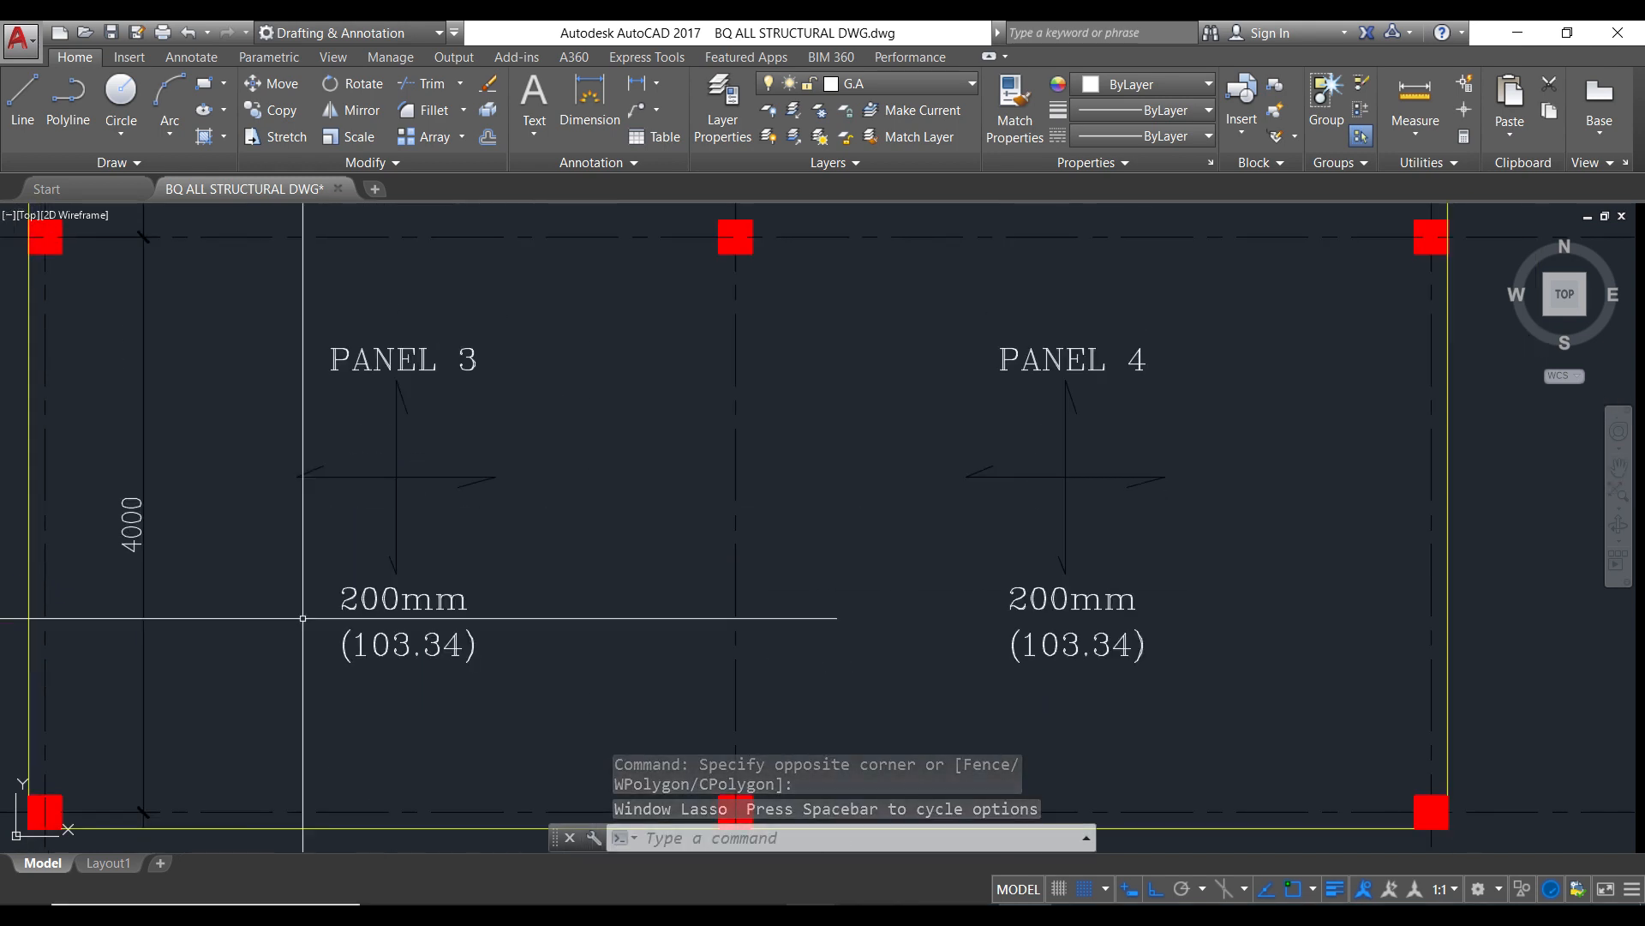
scroll(354, 600, "down", 2)
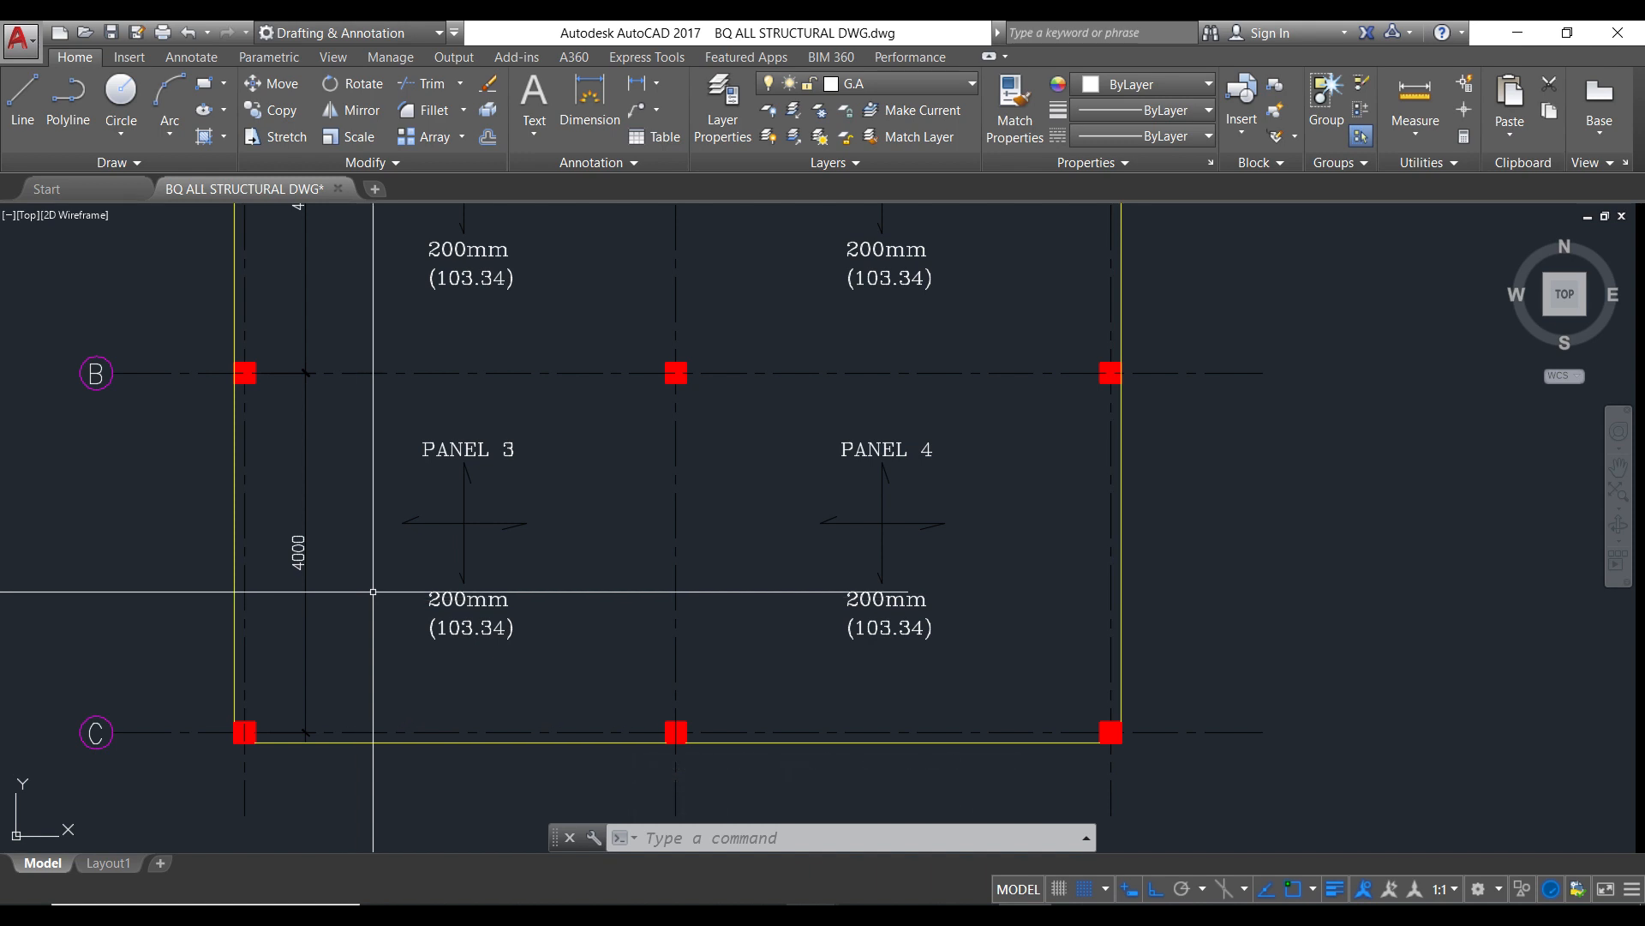
scroll(372, 592, "down", 2)
scroll(360, 349, "down", 2)
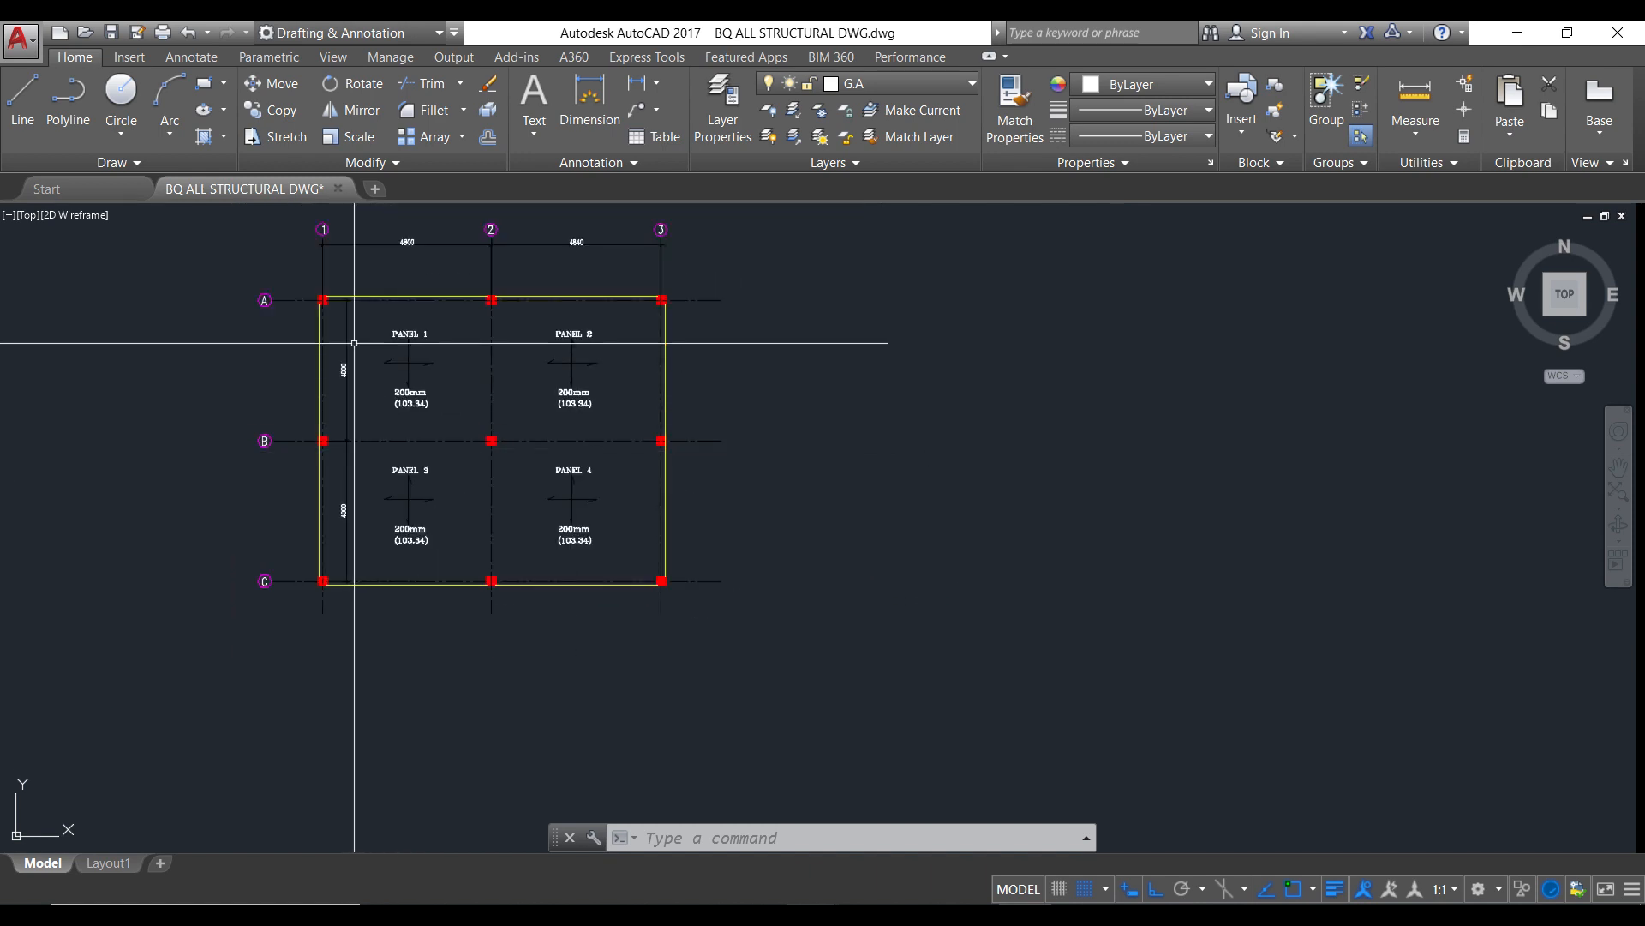
scroll(387, 221, "up", 2)
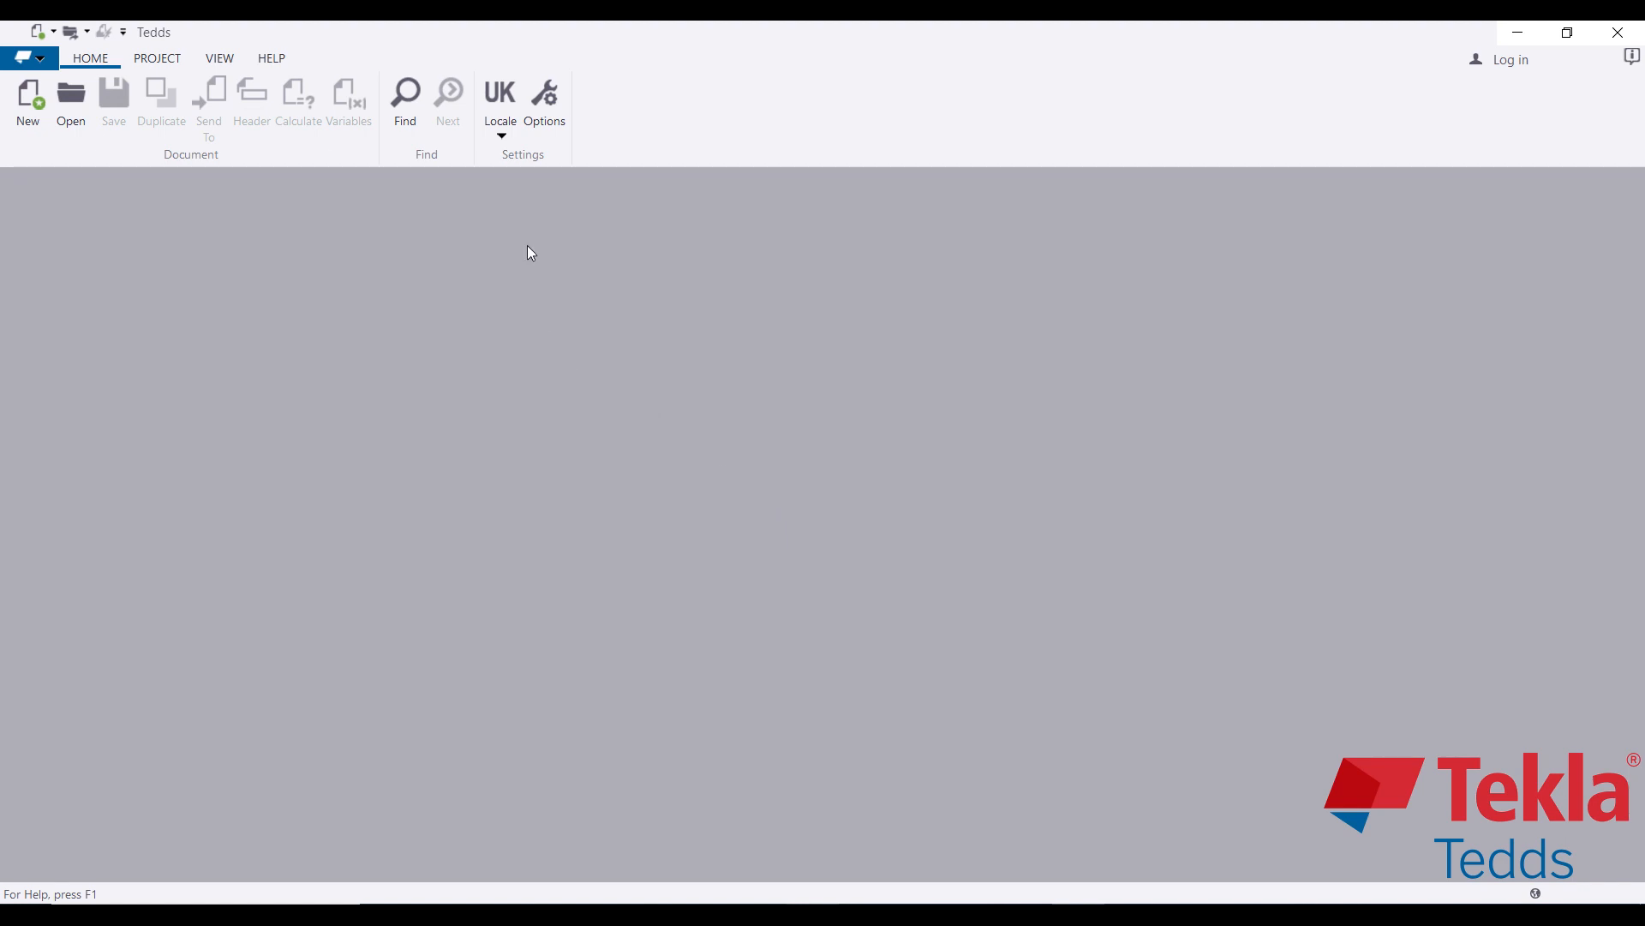
Step: Keep the United Kingdom locale in the program options and start a new calculation
left_click(541, 108)
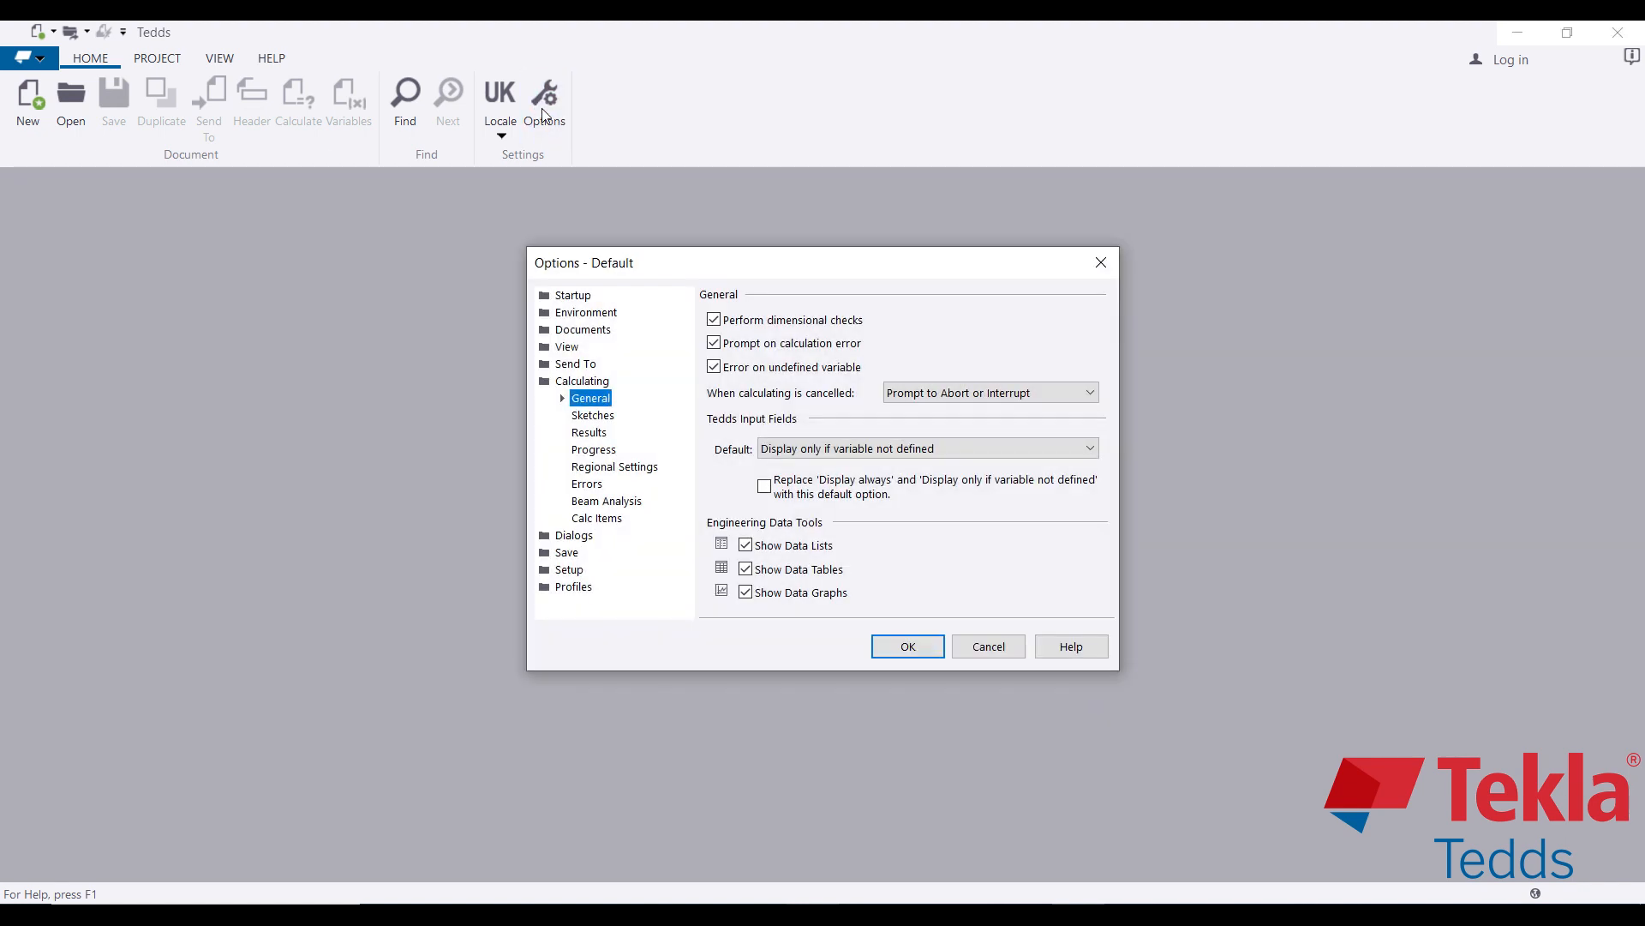
left_click(1102, 264)
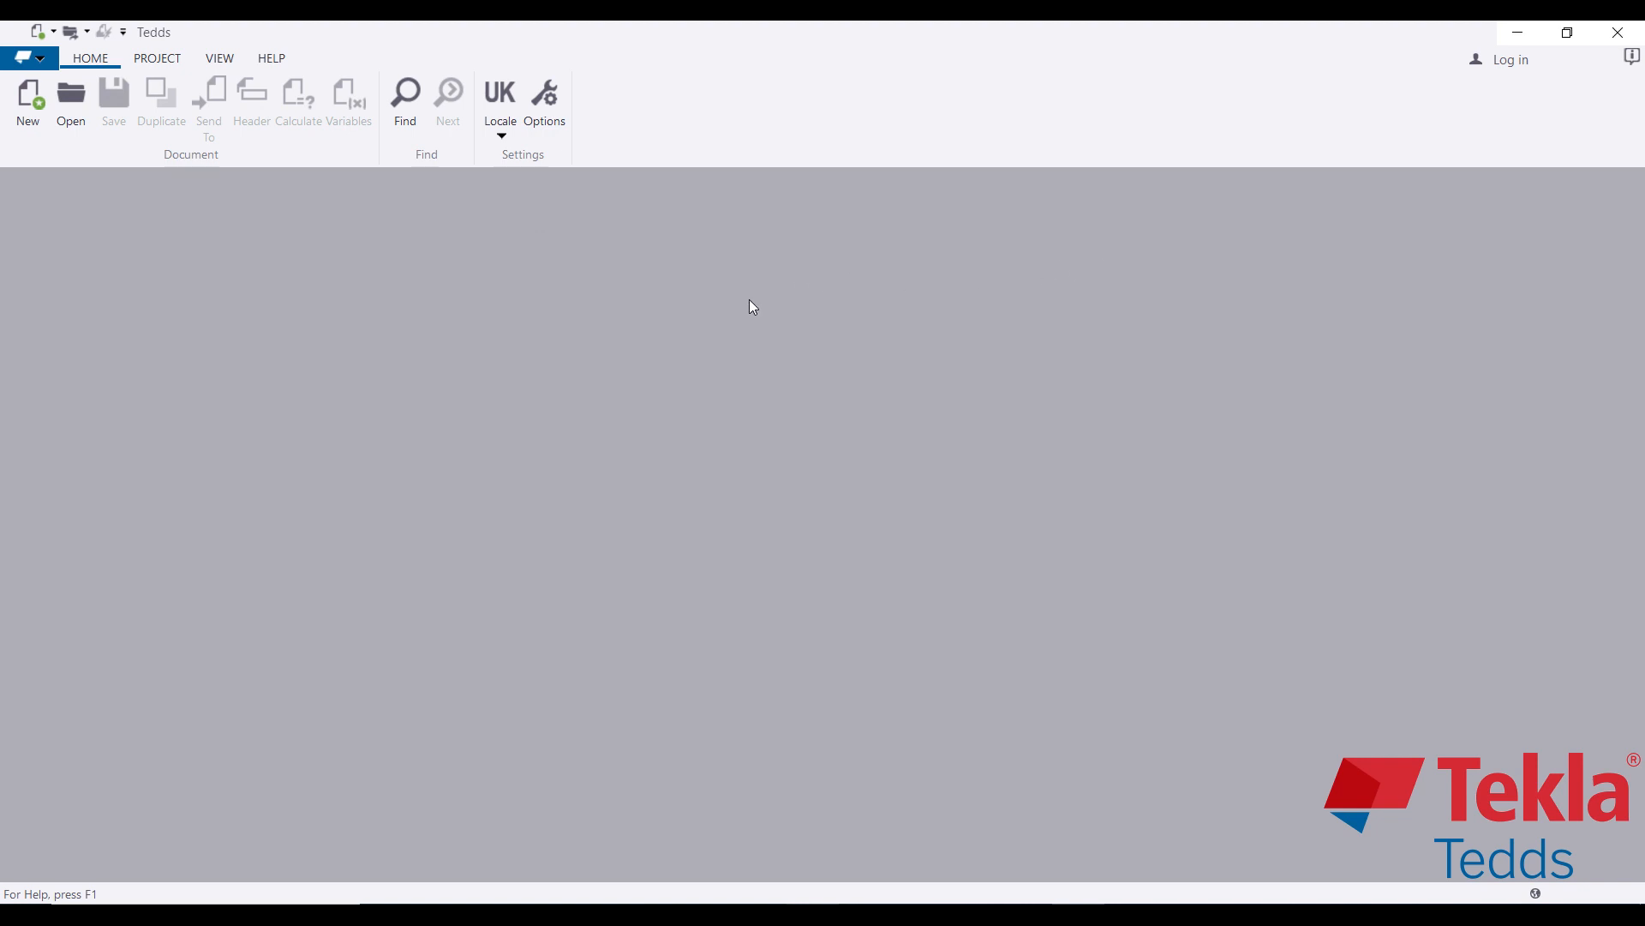
left_click(496, 142)
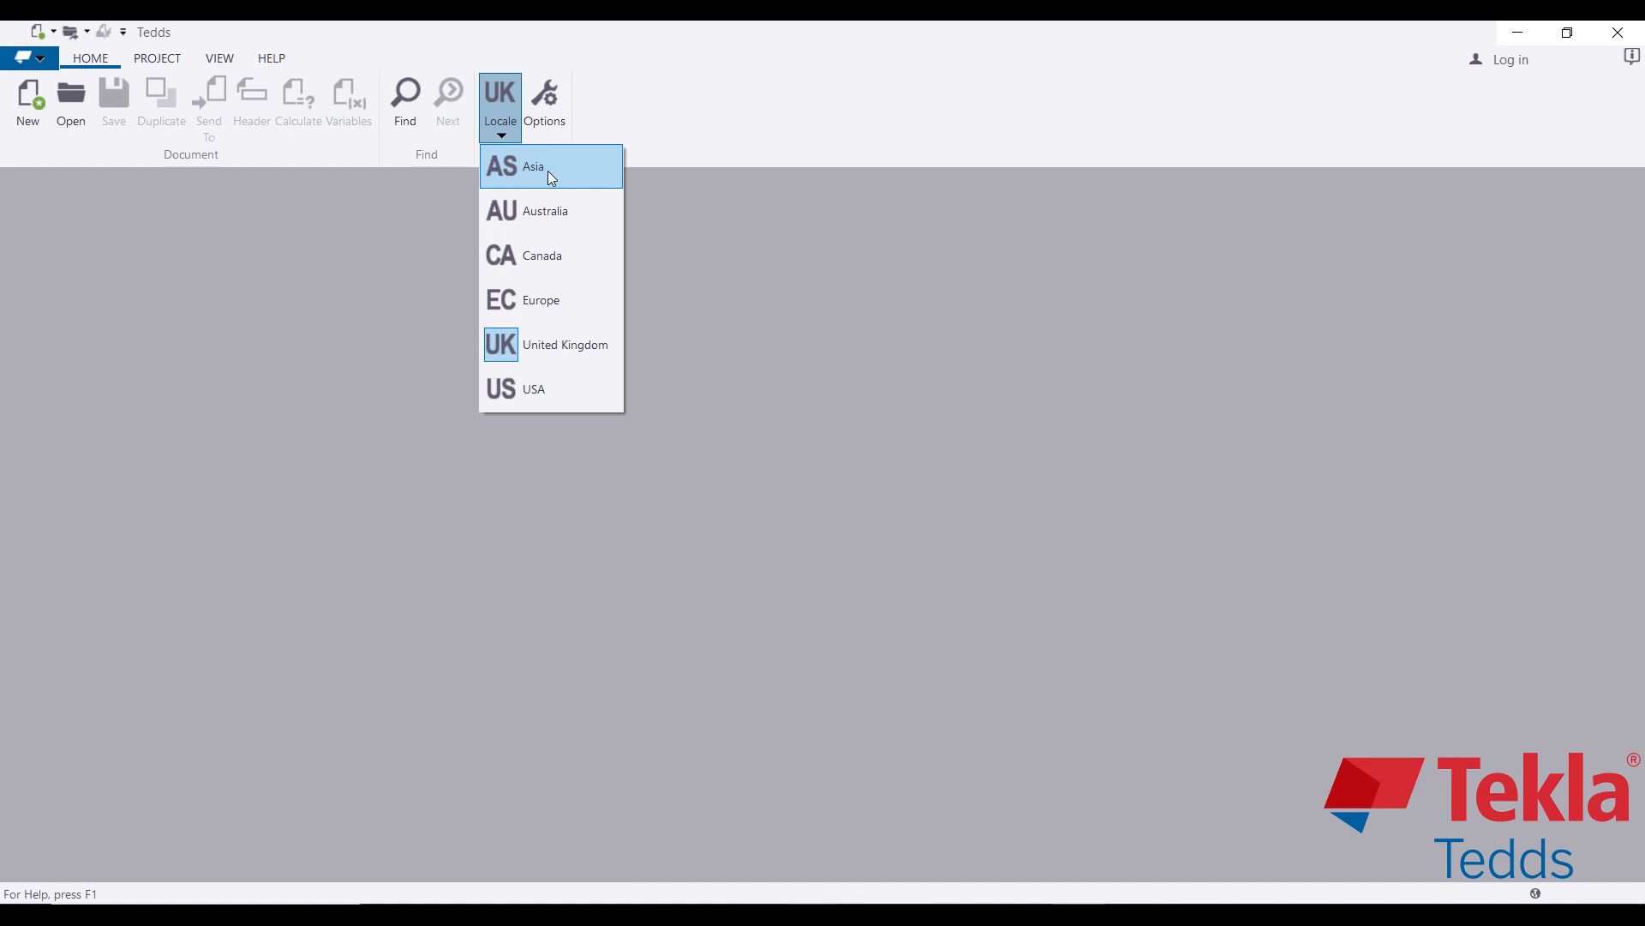
left_click(546, 356)
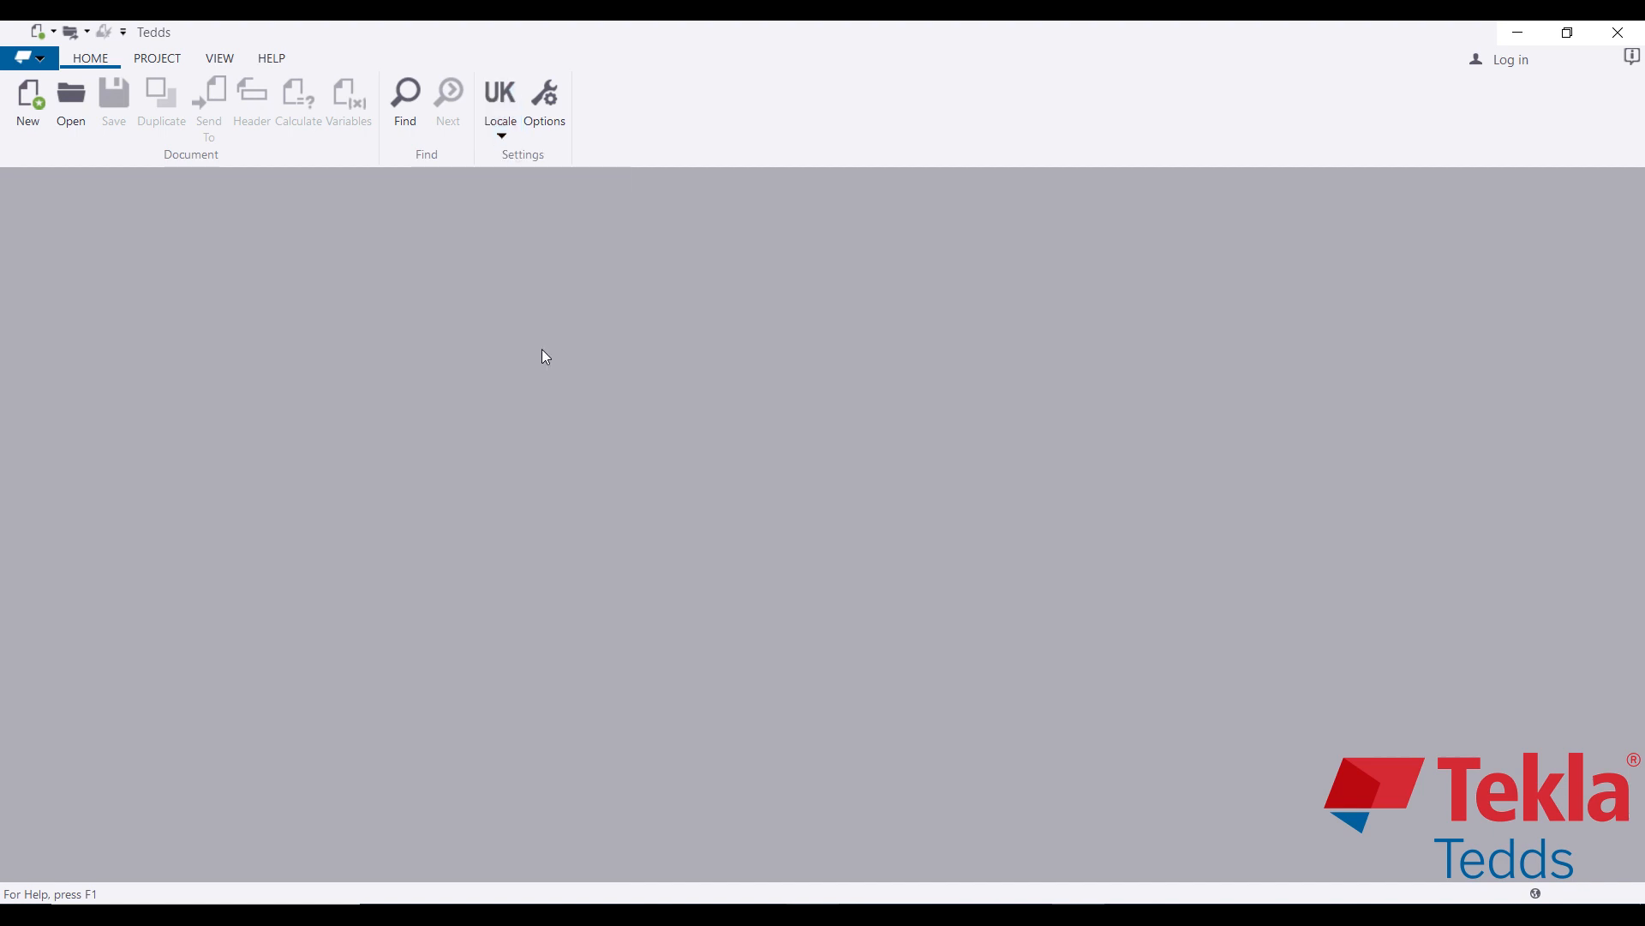
left_click(549, 110)
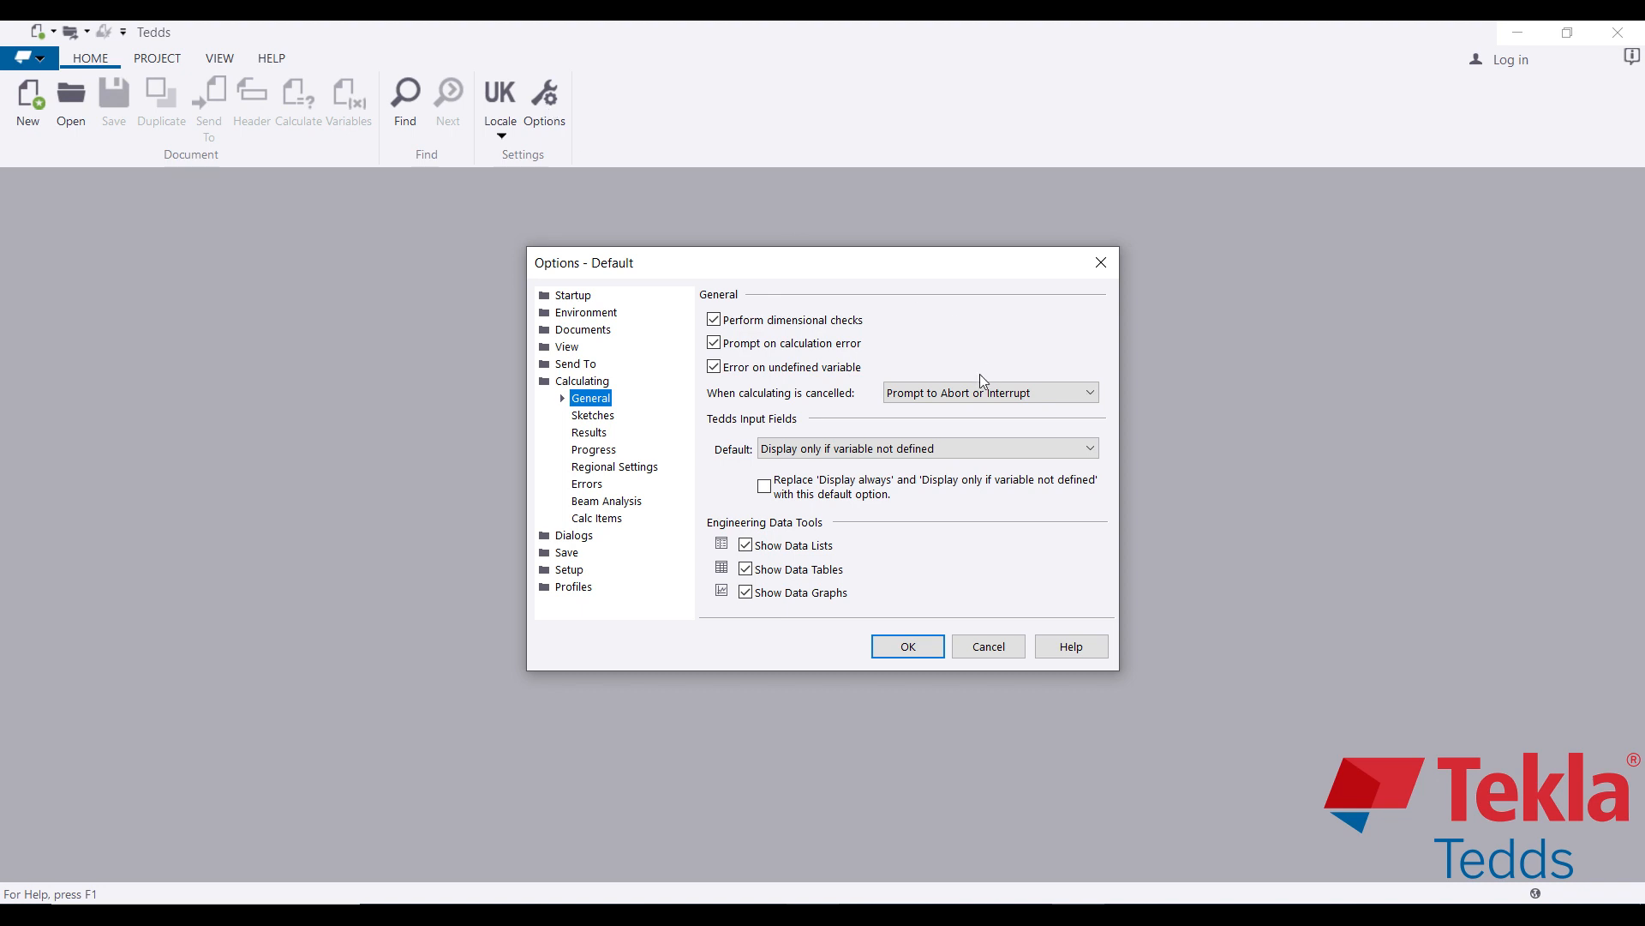
left_click(900, 650)
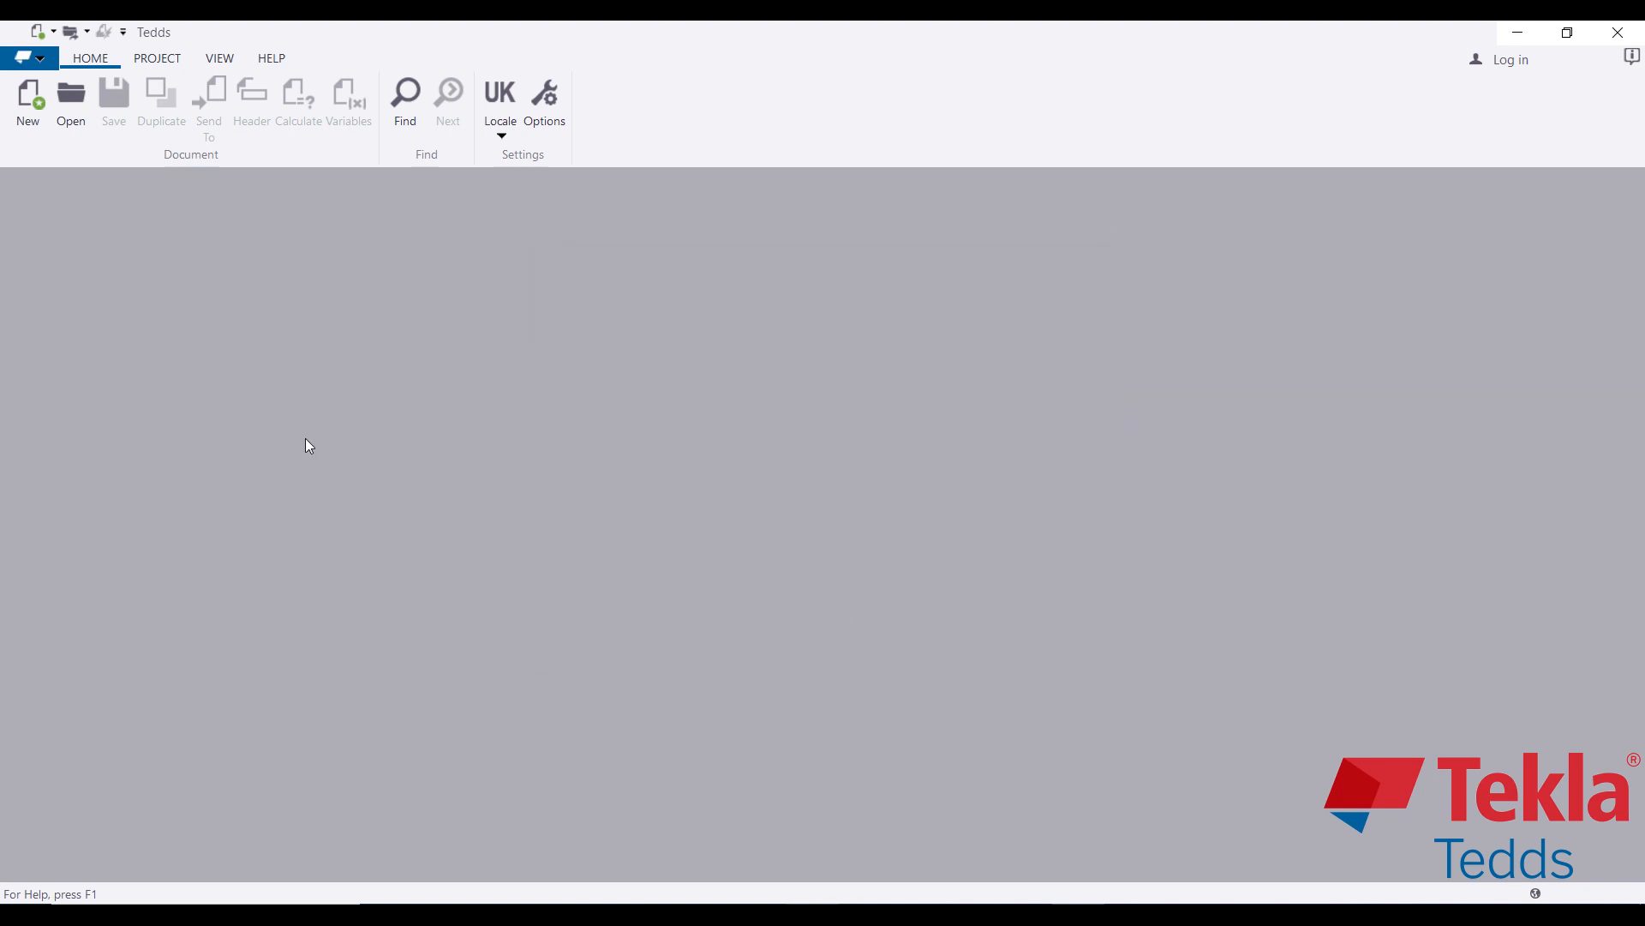
left_click(30, 105)
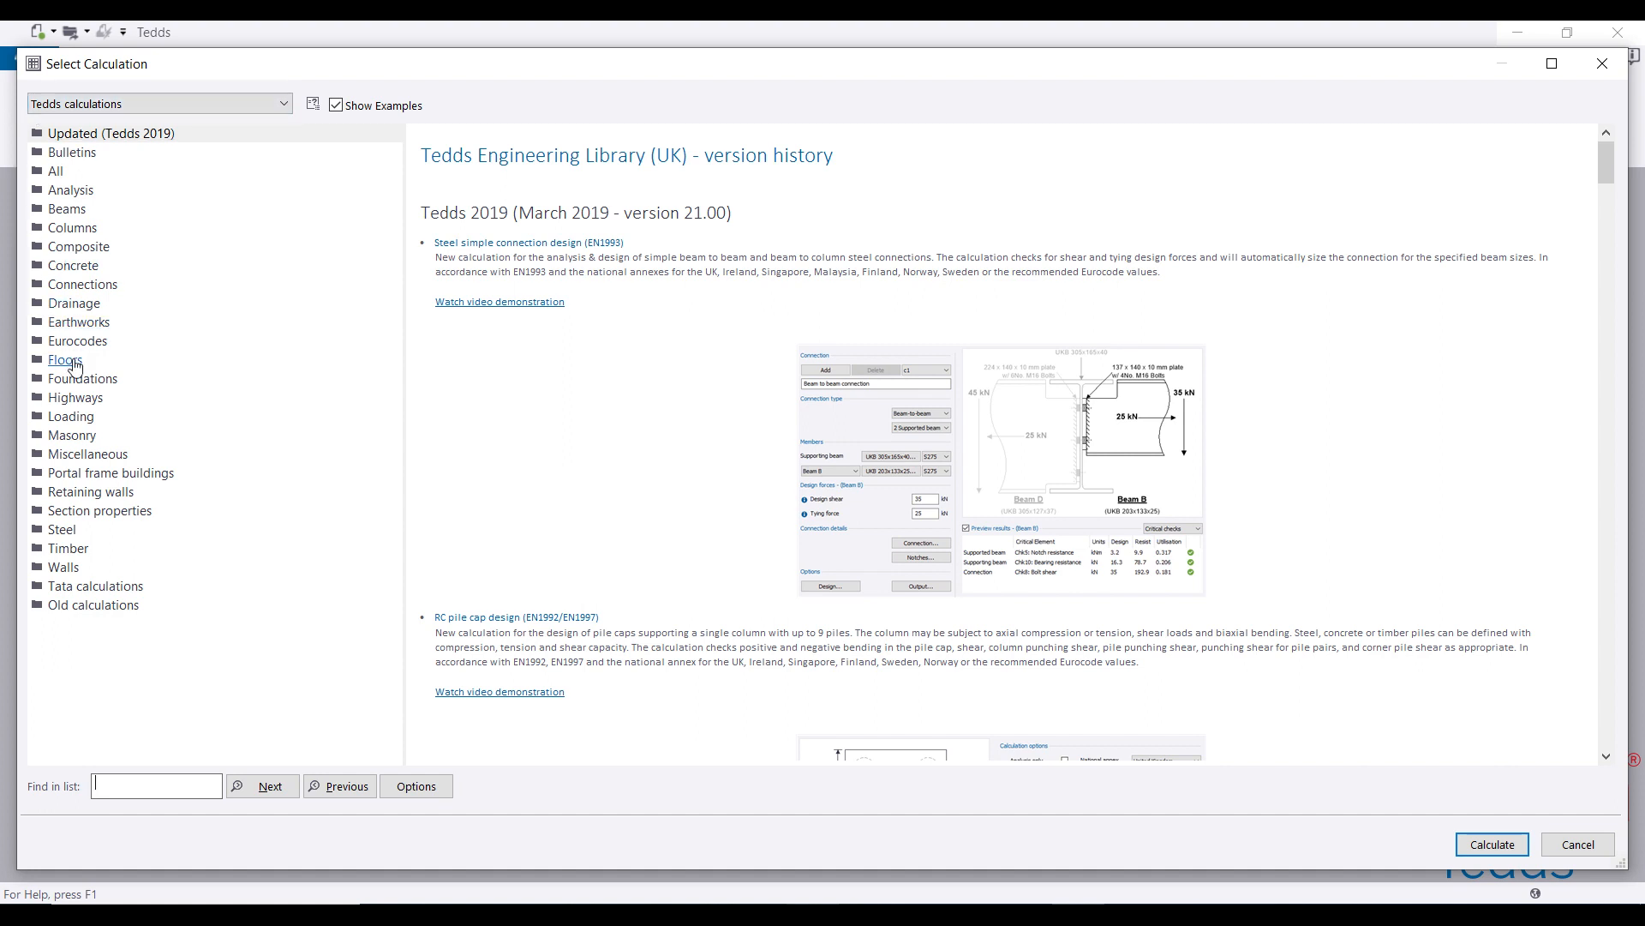
Step: Select Floors > RC flat slab design (BS8110) and read through its notes and revision history
left_click(65, 360)
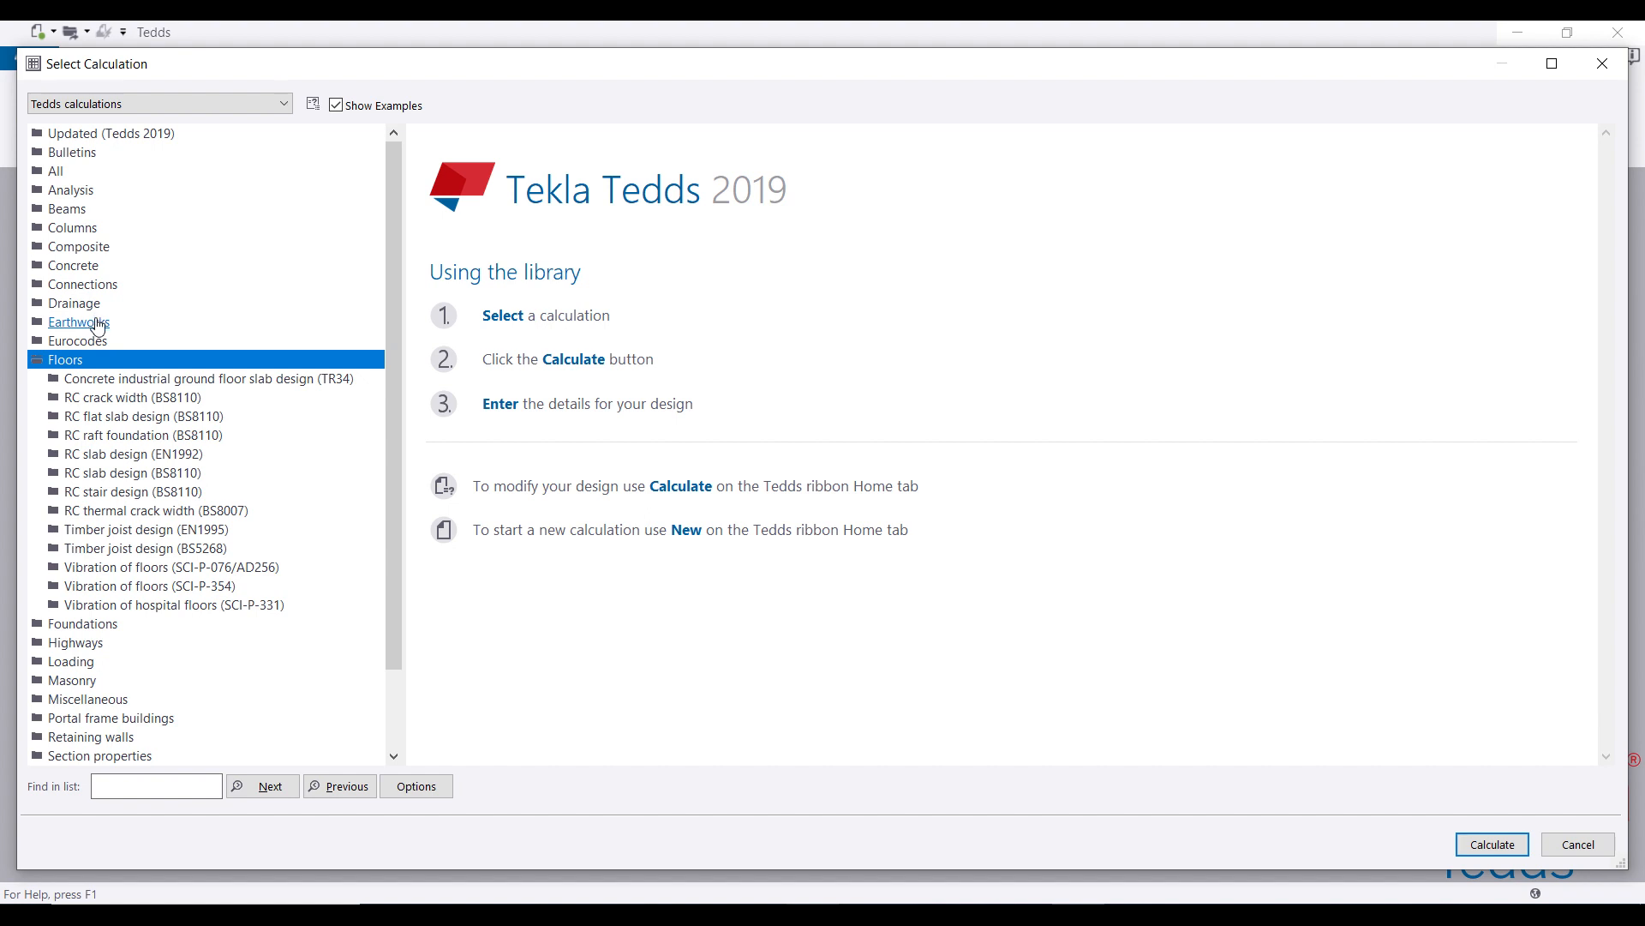
left_click(108, 419)
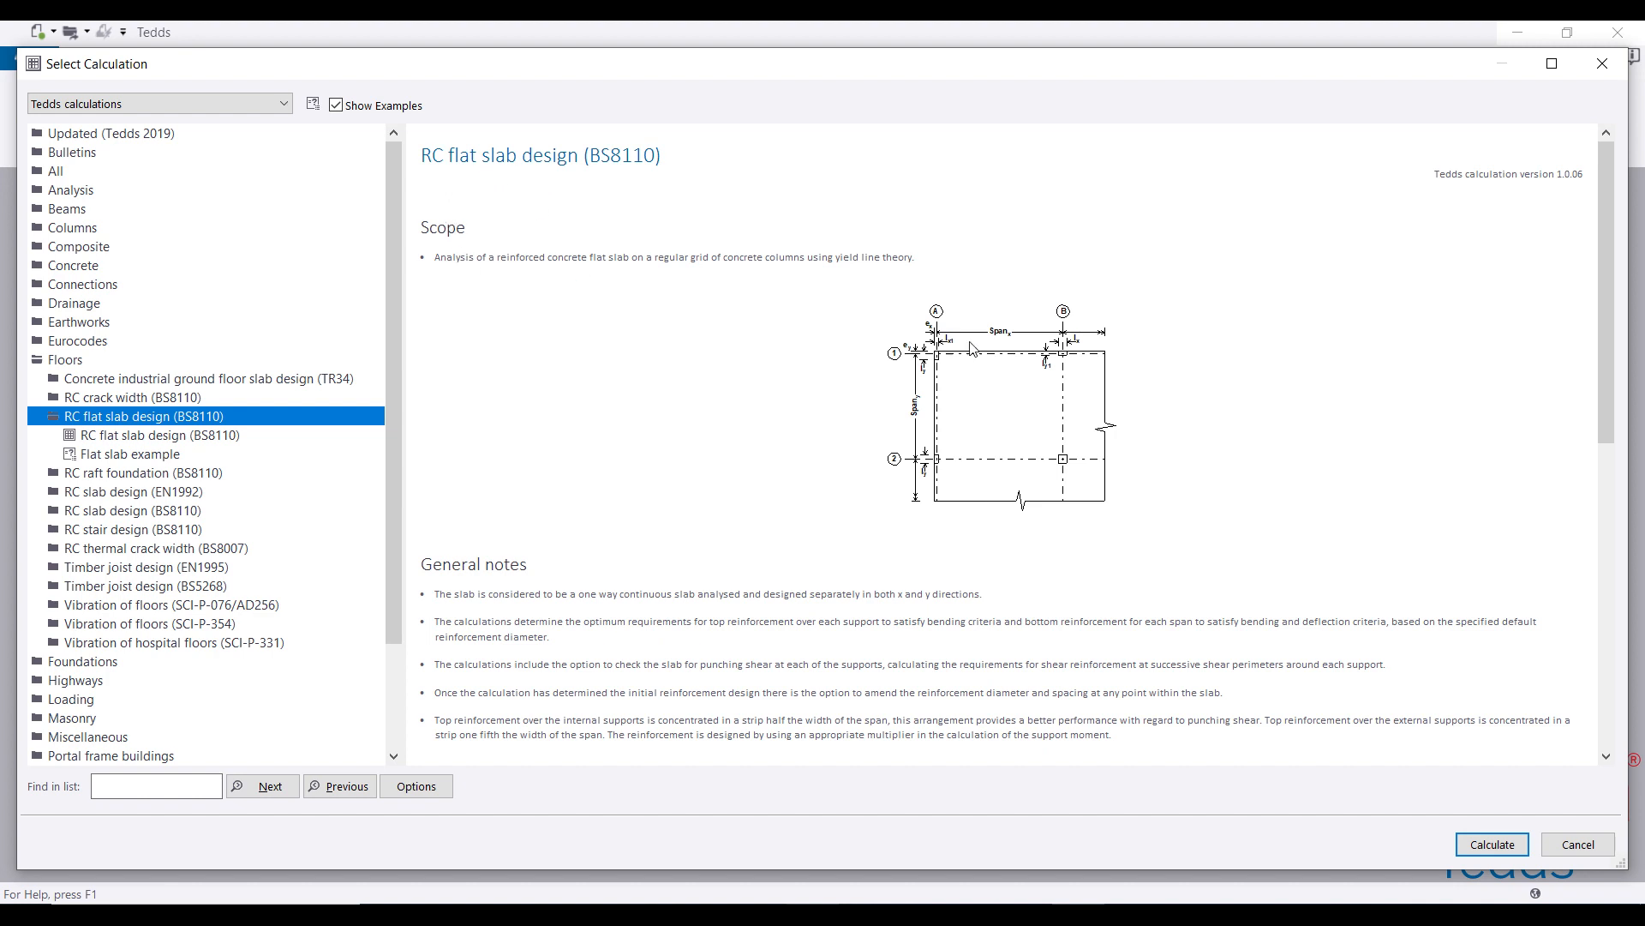
left_click(437, 261)
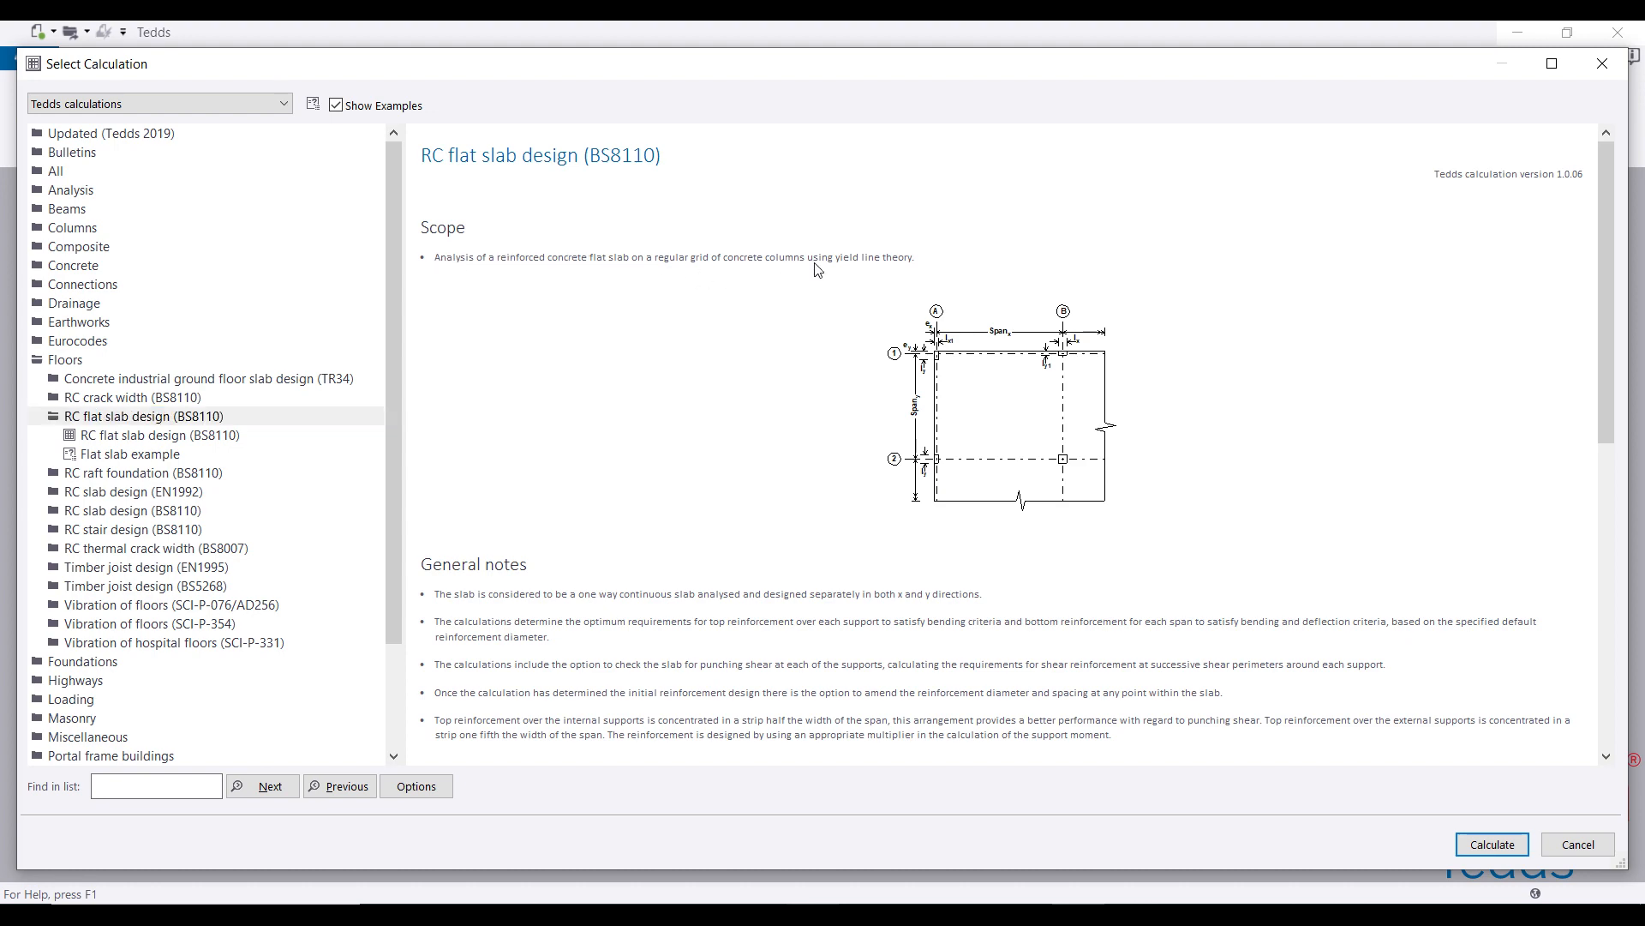
scroll(774, 370, "down", 4)
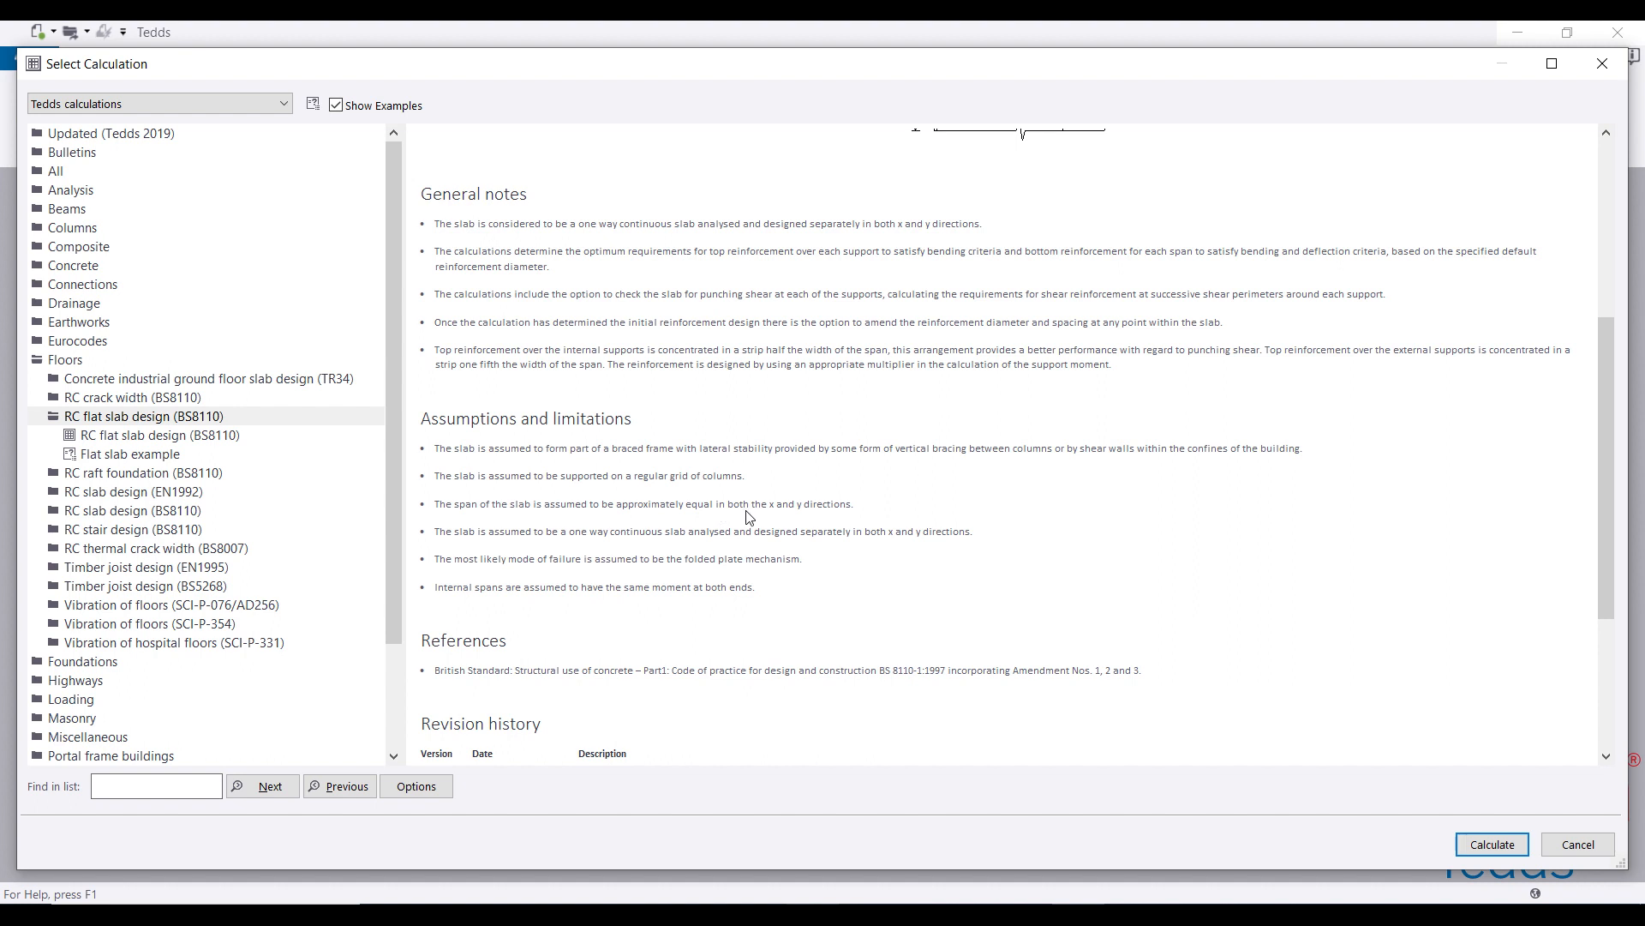
scroll(748, 516, "down", 3)
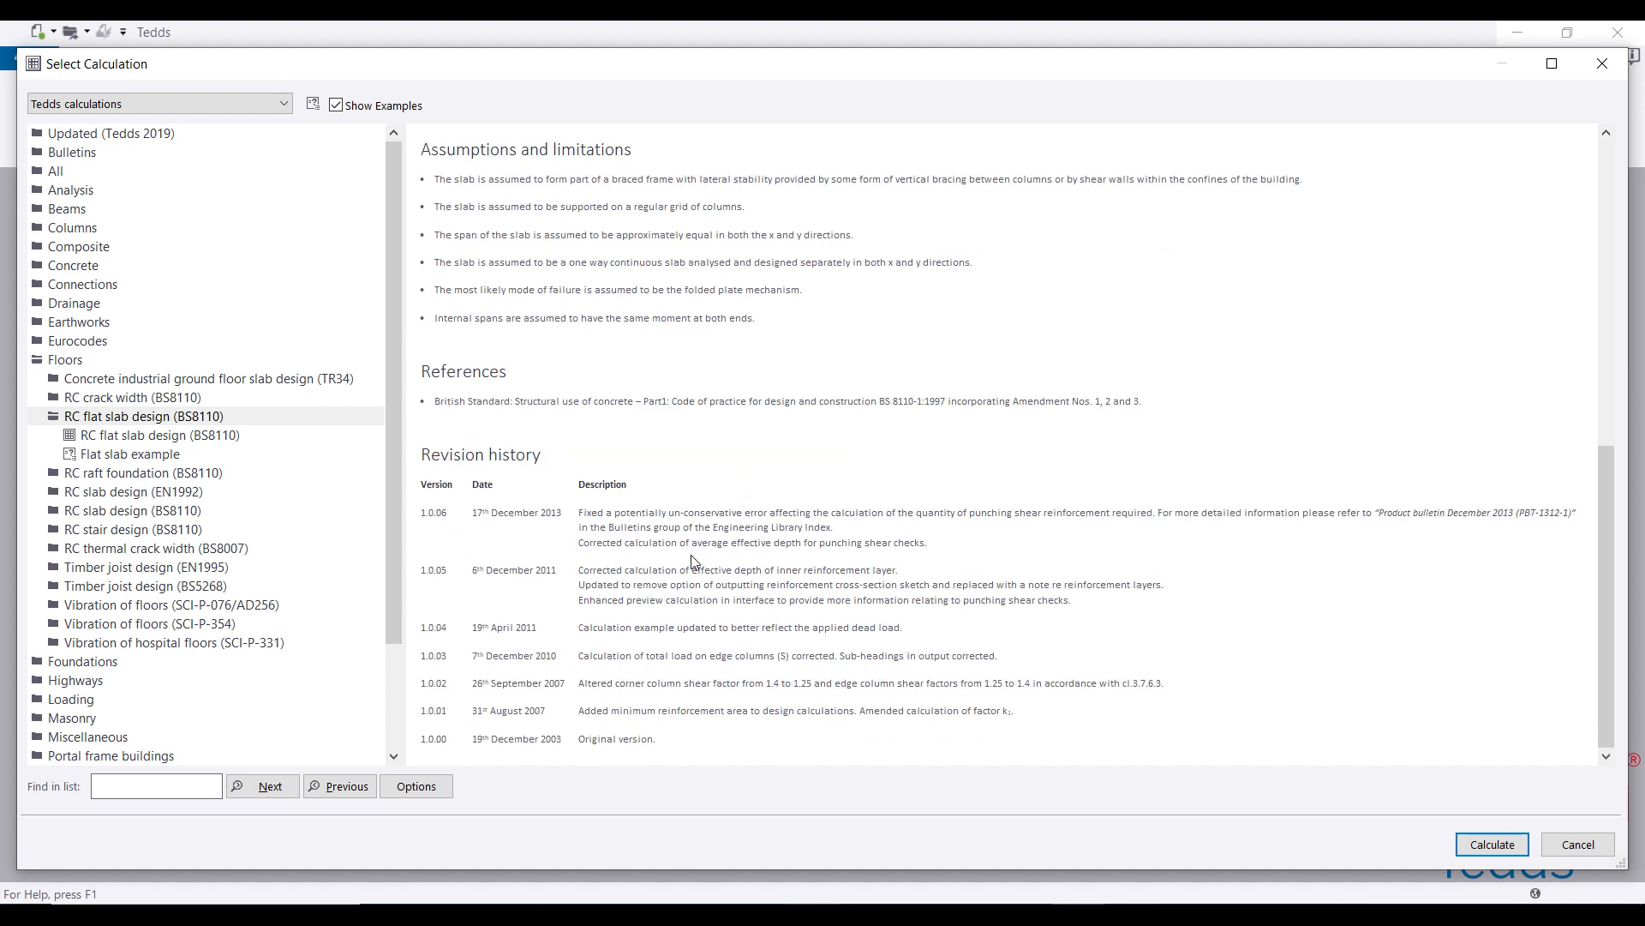
scroll(692, 561, "up", 4)
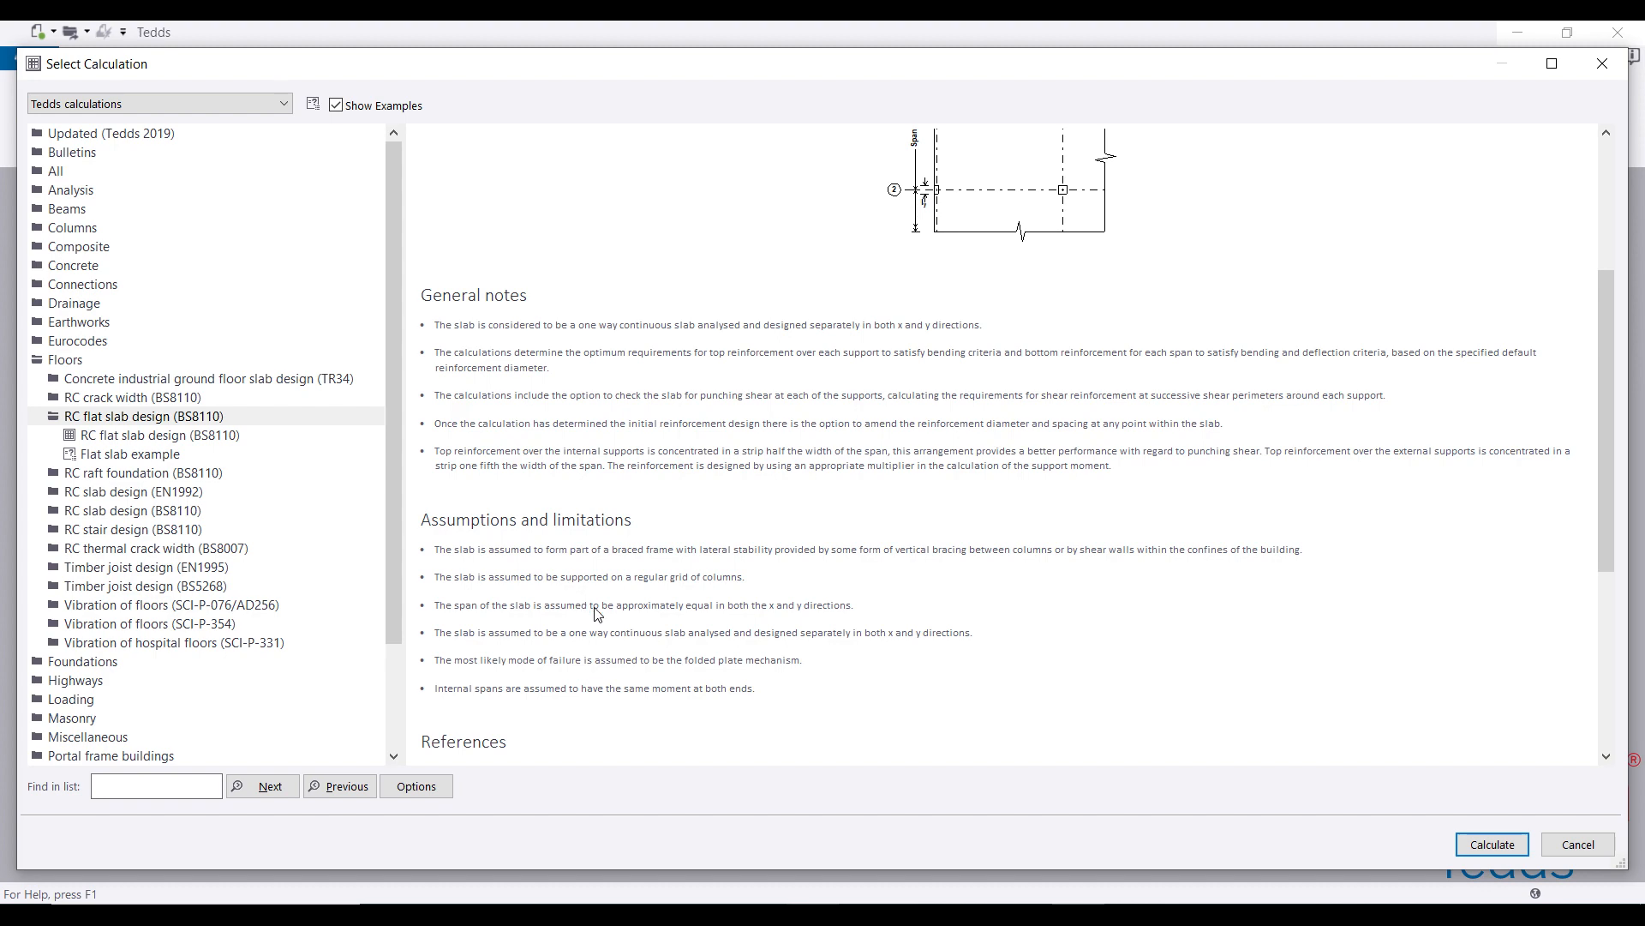
Step: Run the RC flat slab design calculation, then bring up the AutoCAD slab plan
left_click(1497, 844)
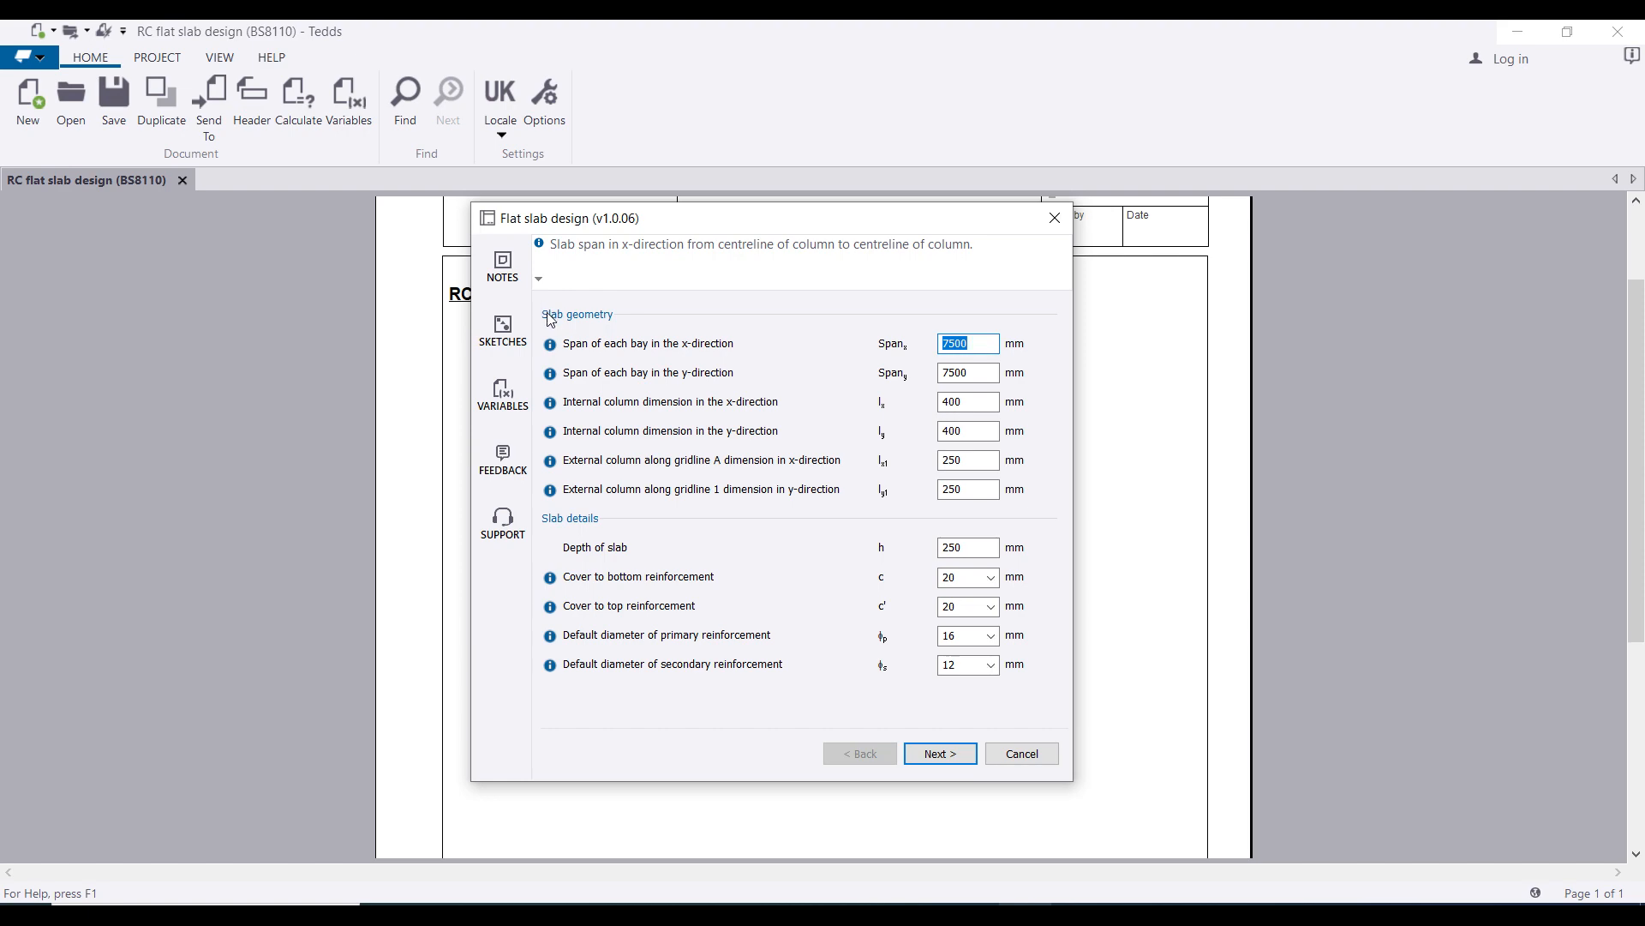
left_click(1083, 912)
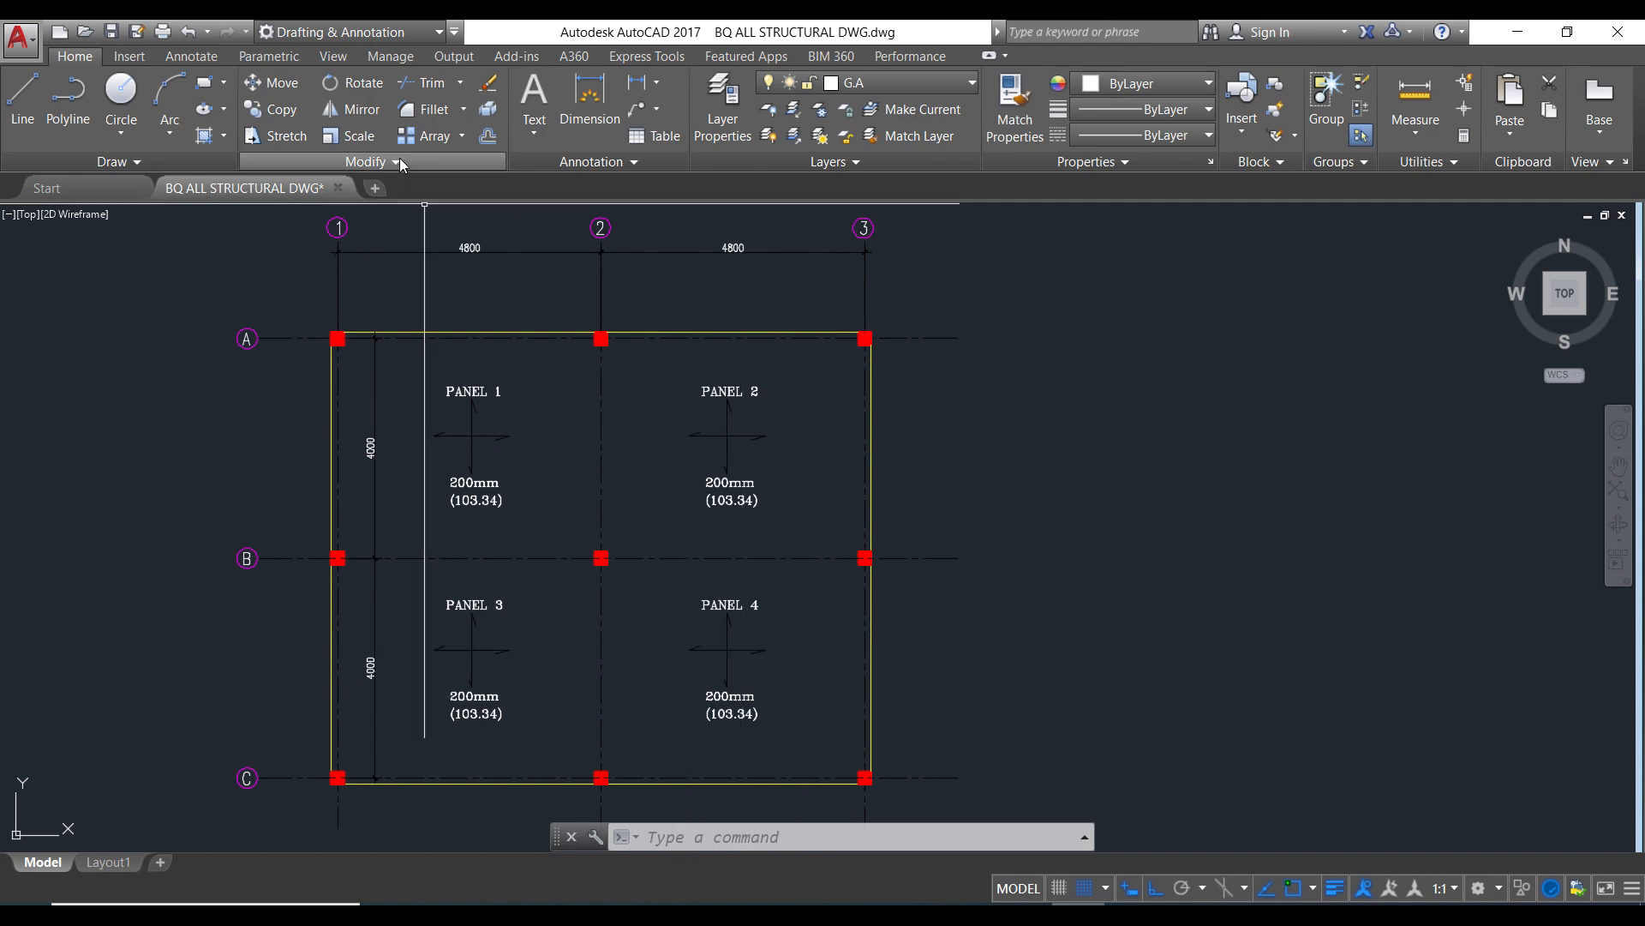
Step: Zoom in and out on the AutoCAD slab plan to read the 4800 and 4000 spans
scroll(464, 230, "up", 2)
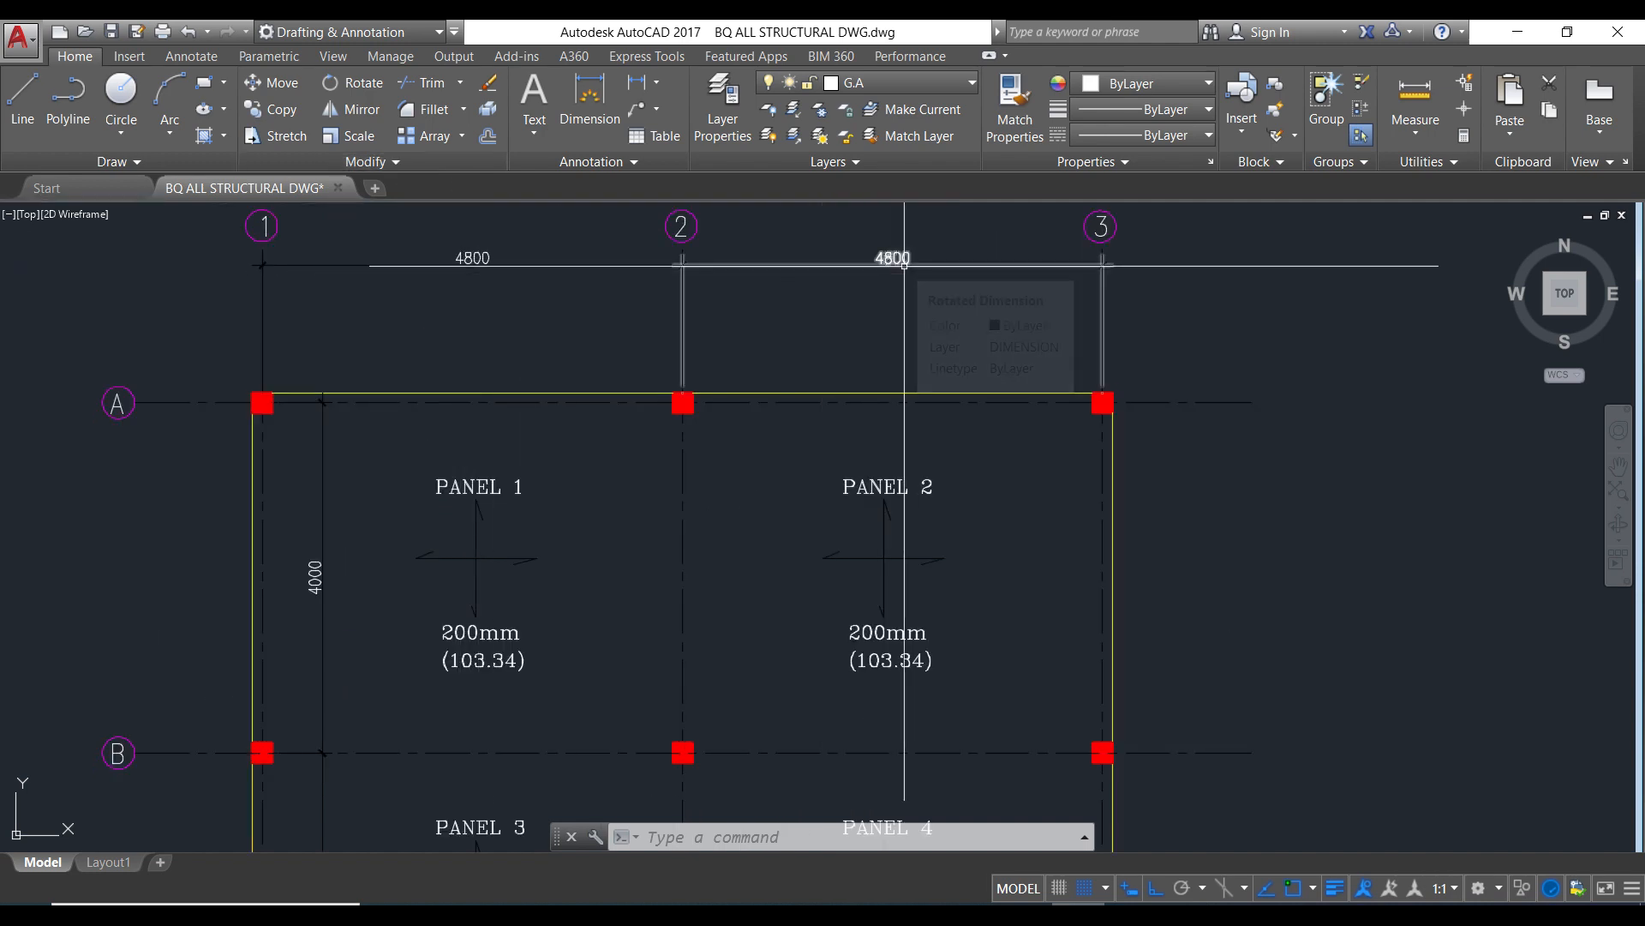
scroll(631, 336, "down", 2)
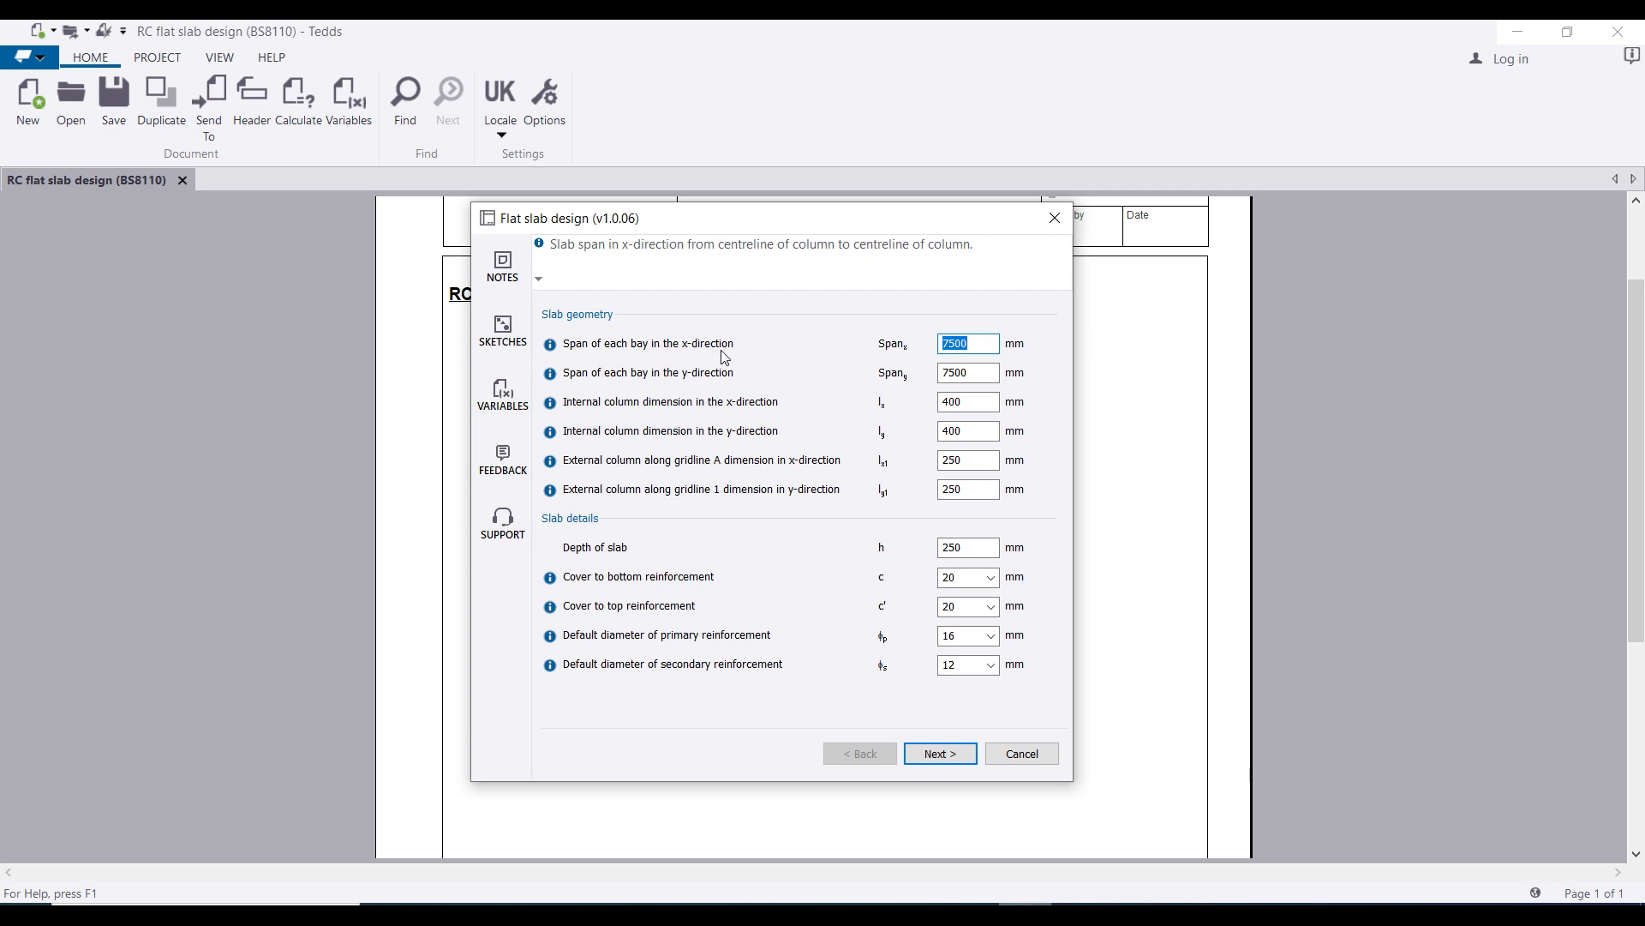
Step: Enter spans of 4800 mm in x and 4000 mm in y, checked against the AutoCAD plan
type("48")
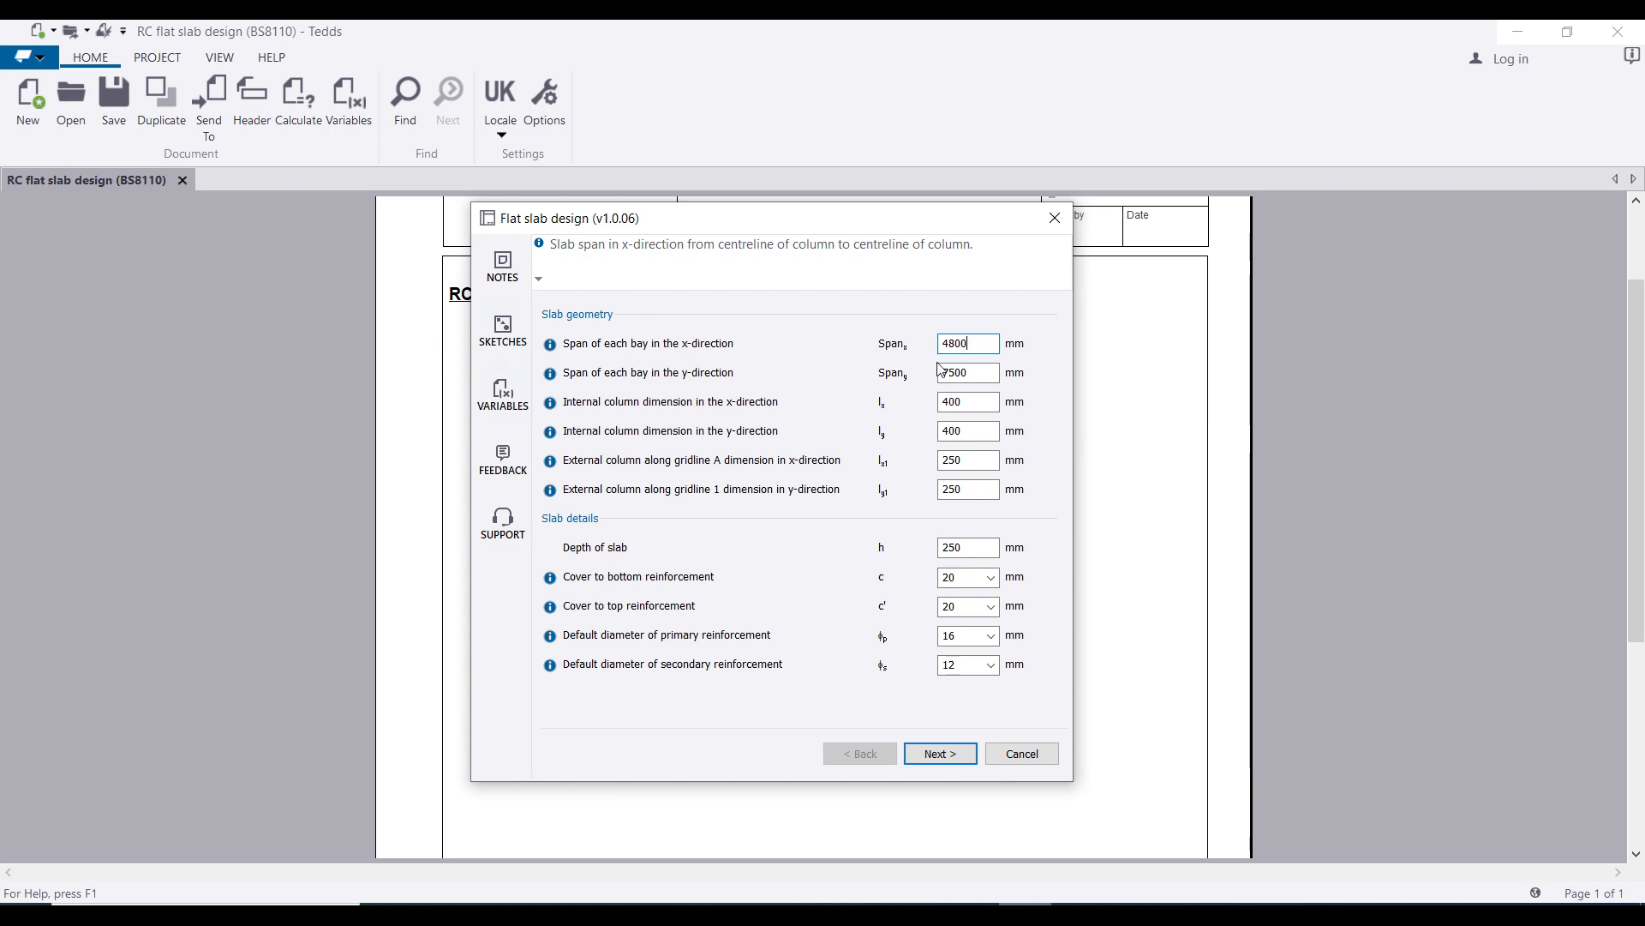
left_click(967, 377)
left_click_drag(966, 377, 938, 381)
type("4000")
left_click(1078, 915)
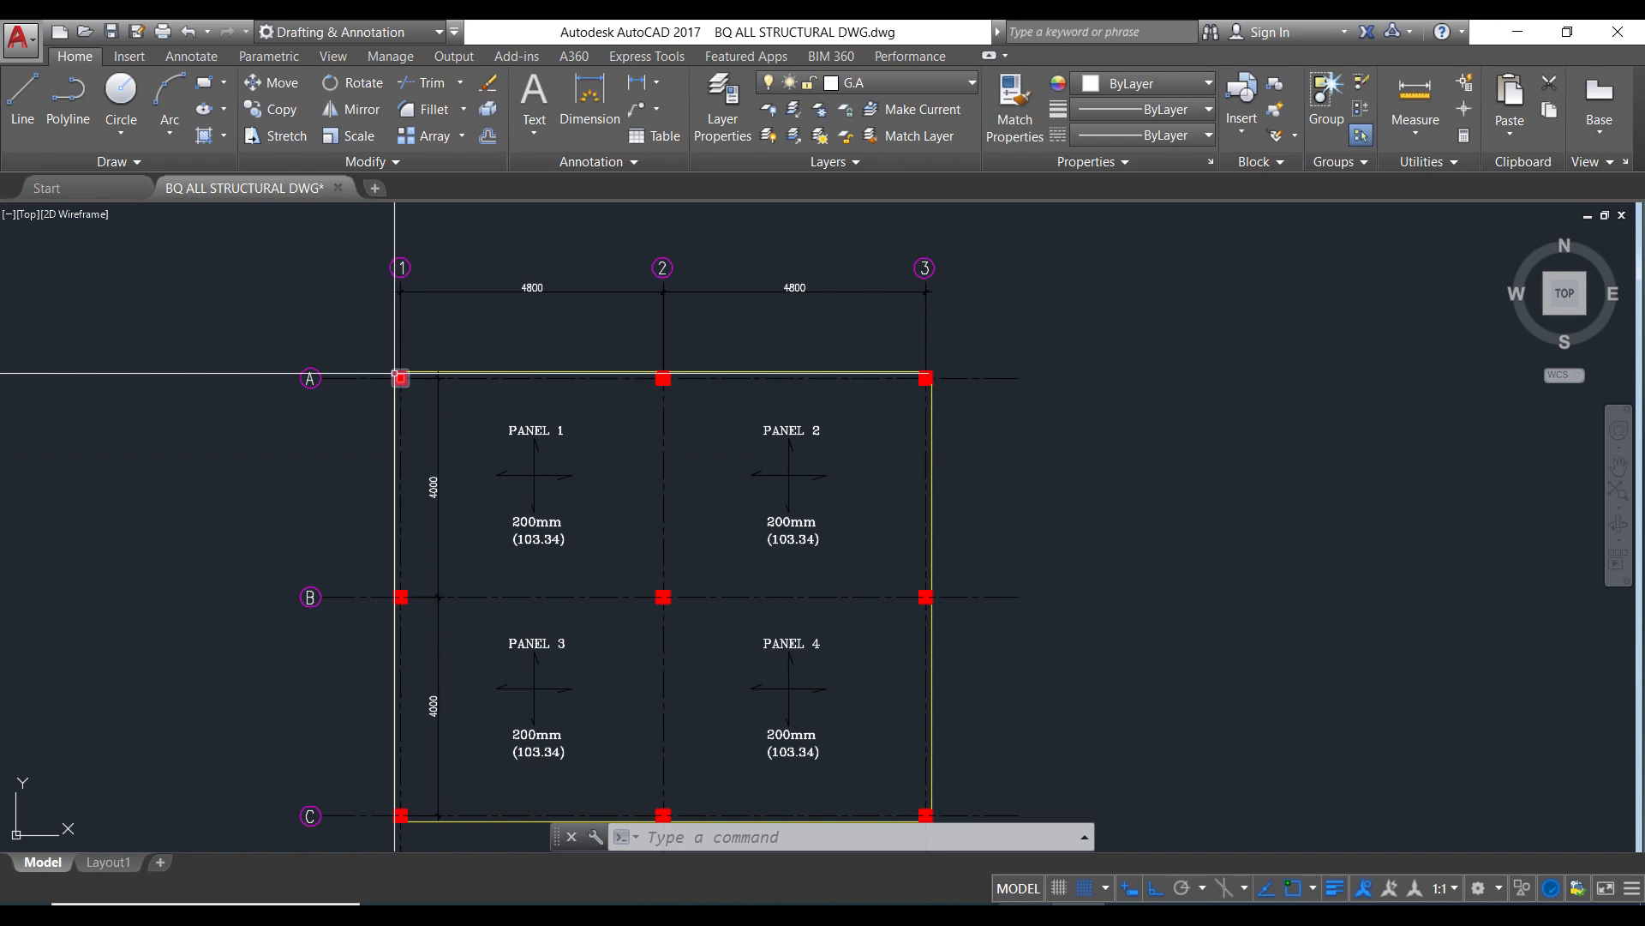
scroll(399, 373, "up", 2)
scroll(807, 545, "down", 1)
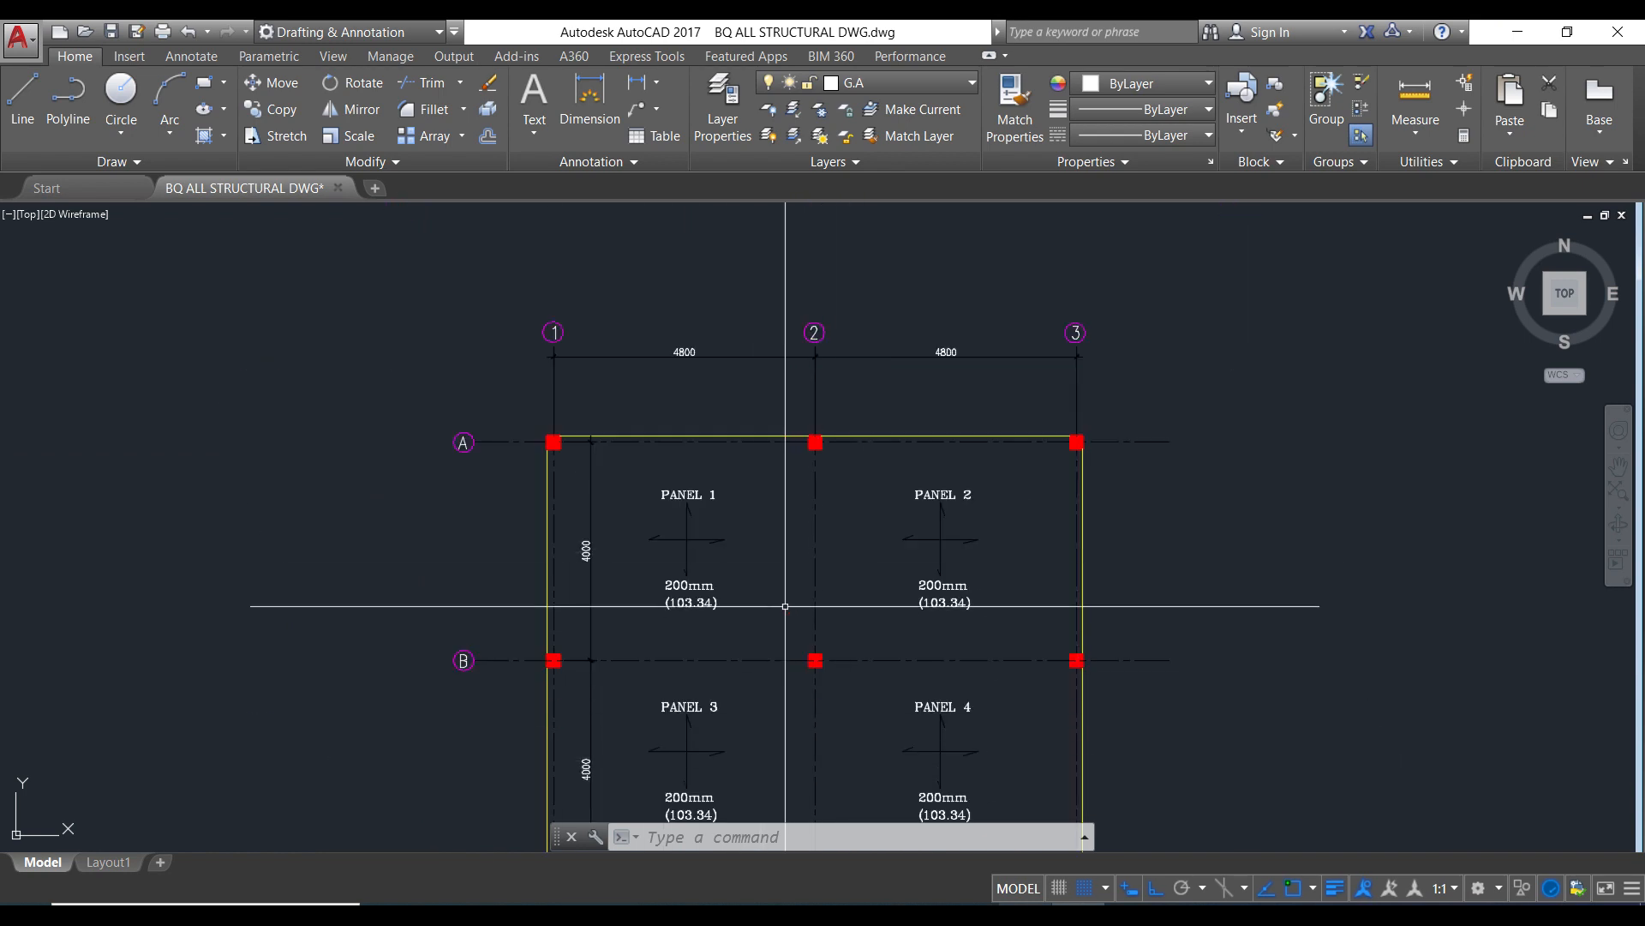
left_click(1028, 915)
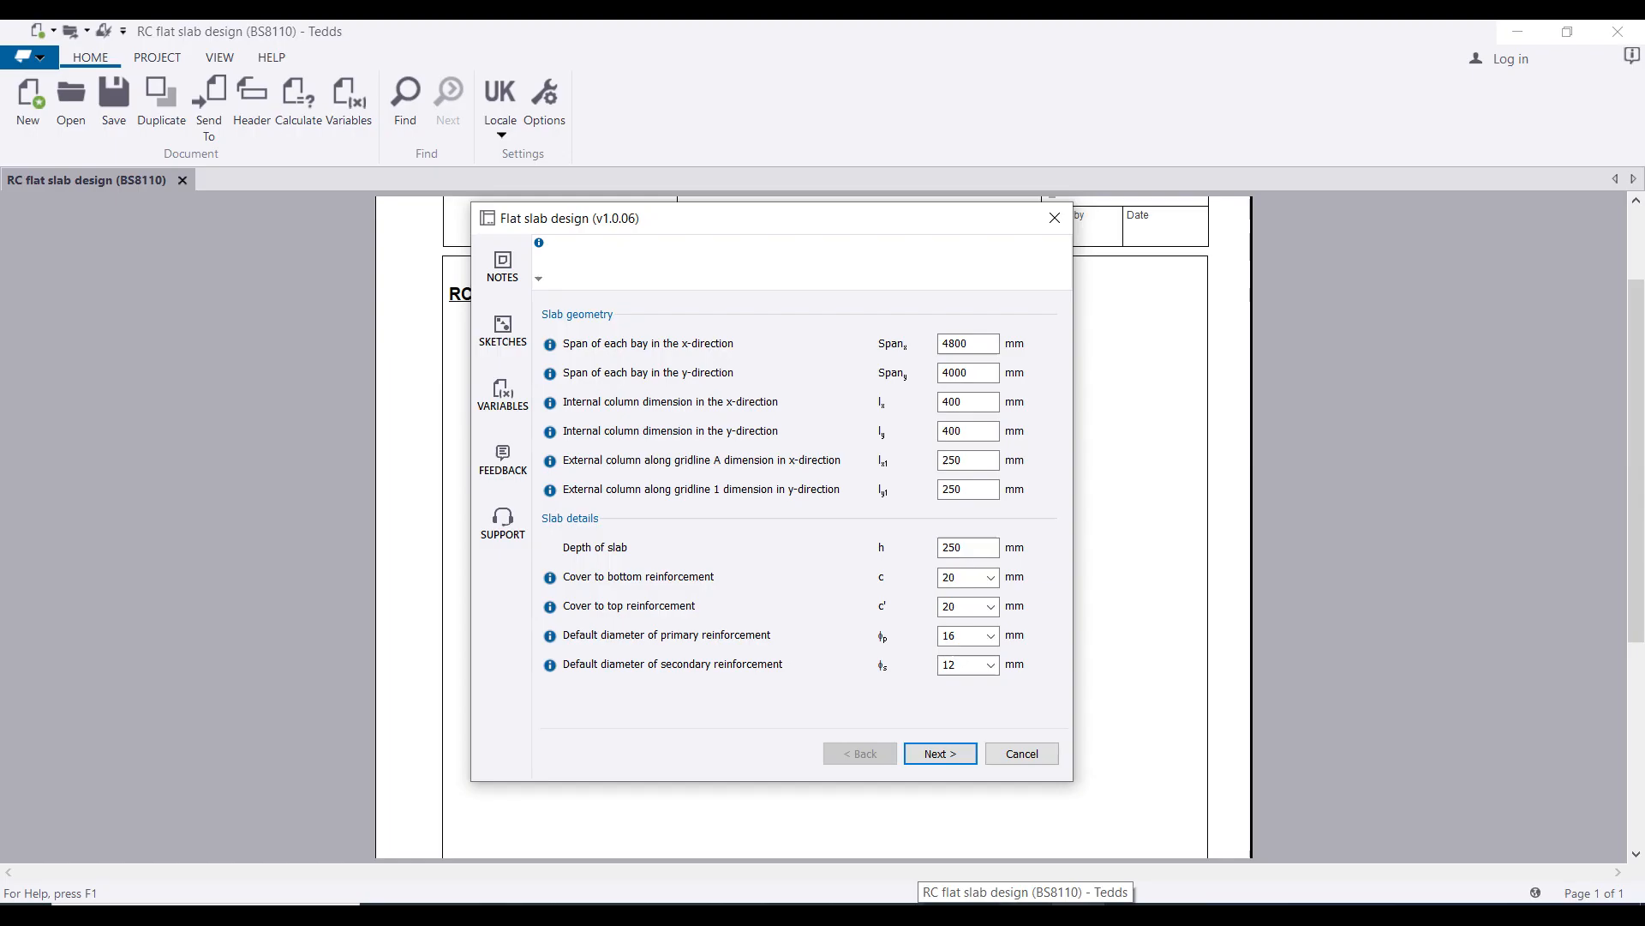
Step: Set the column dimensions lx, ly, lx1 and ly1 all to 230 mm
left_click(982, 401)
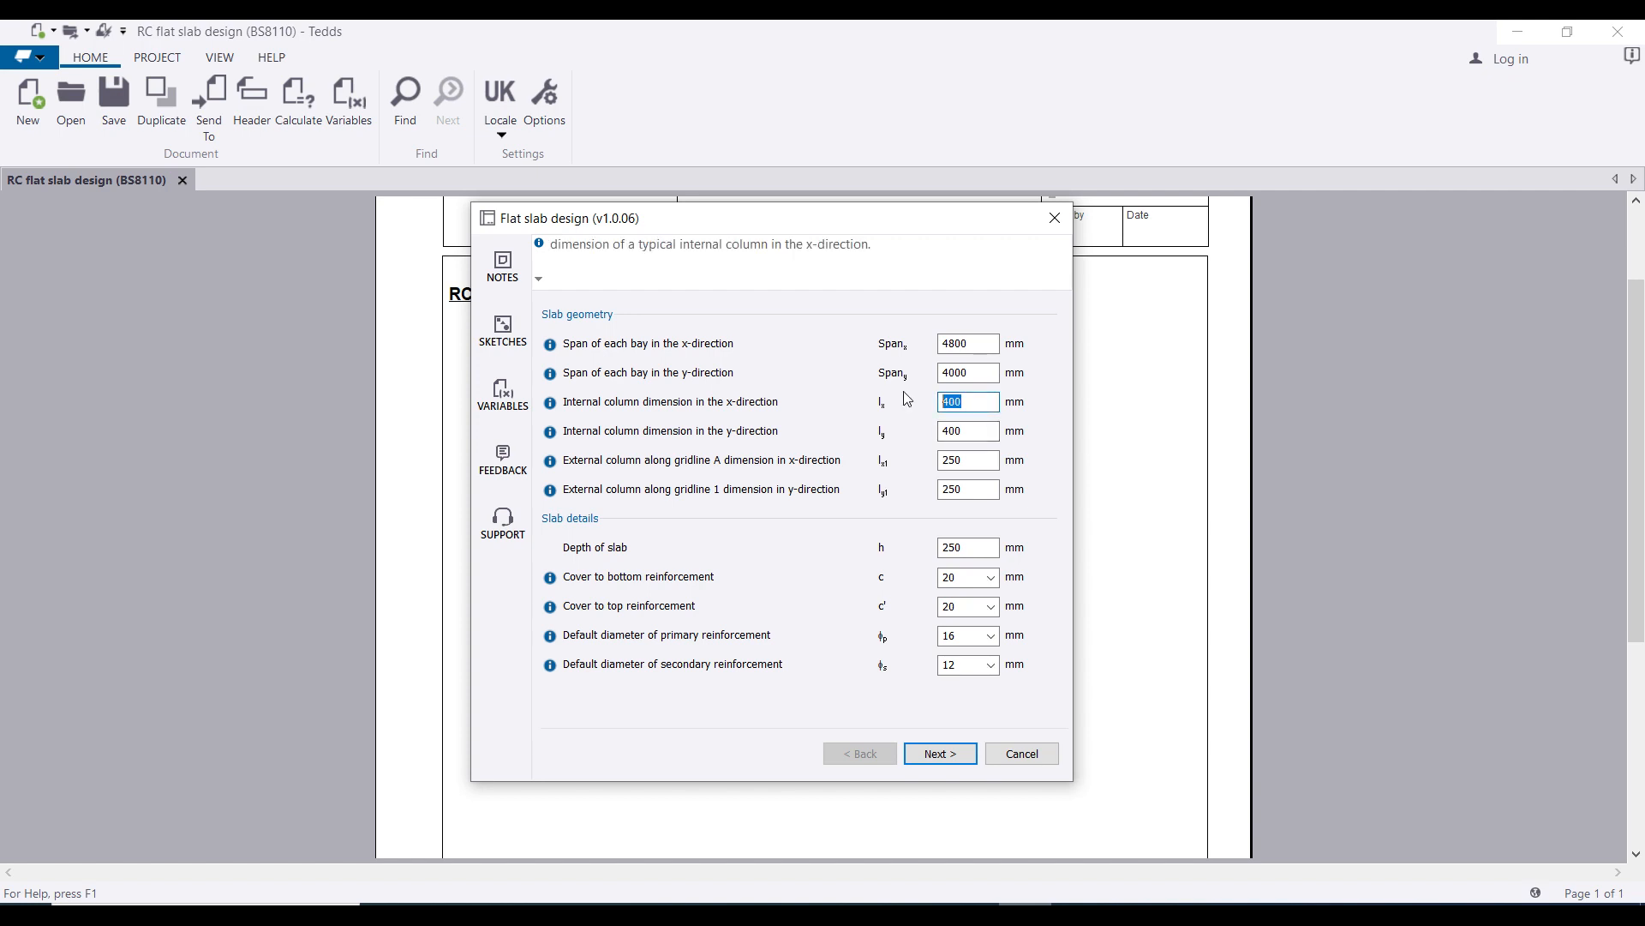
type("230")
left_click(946, 430)
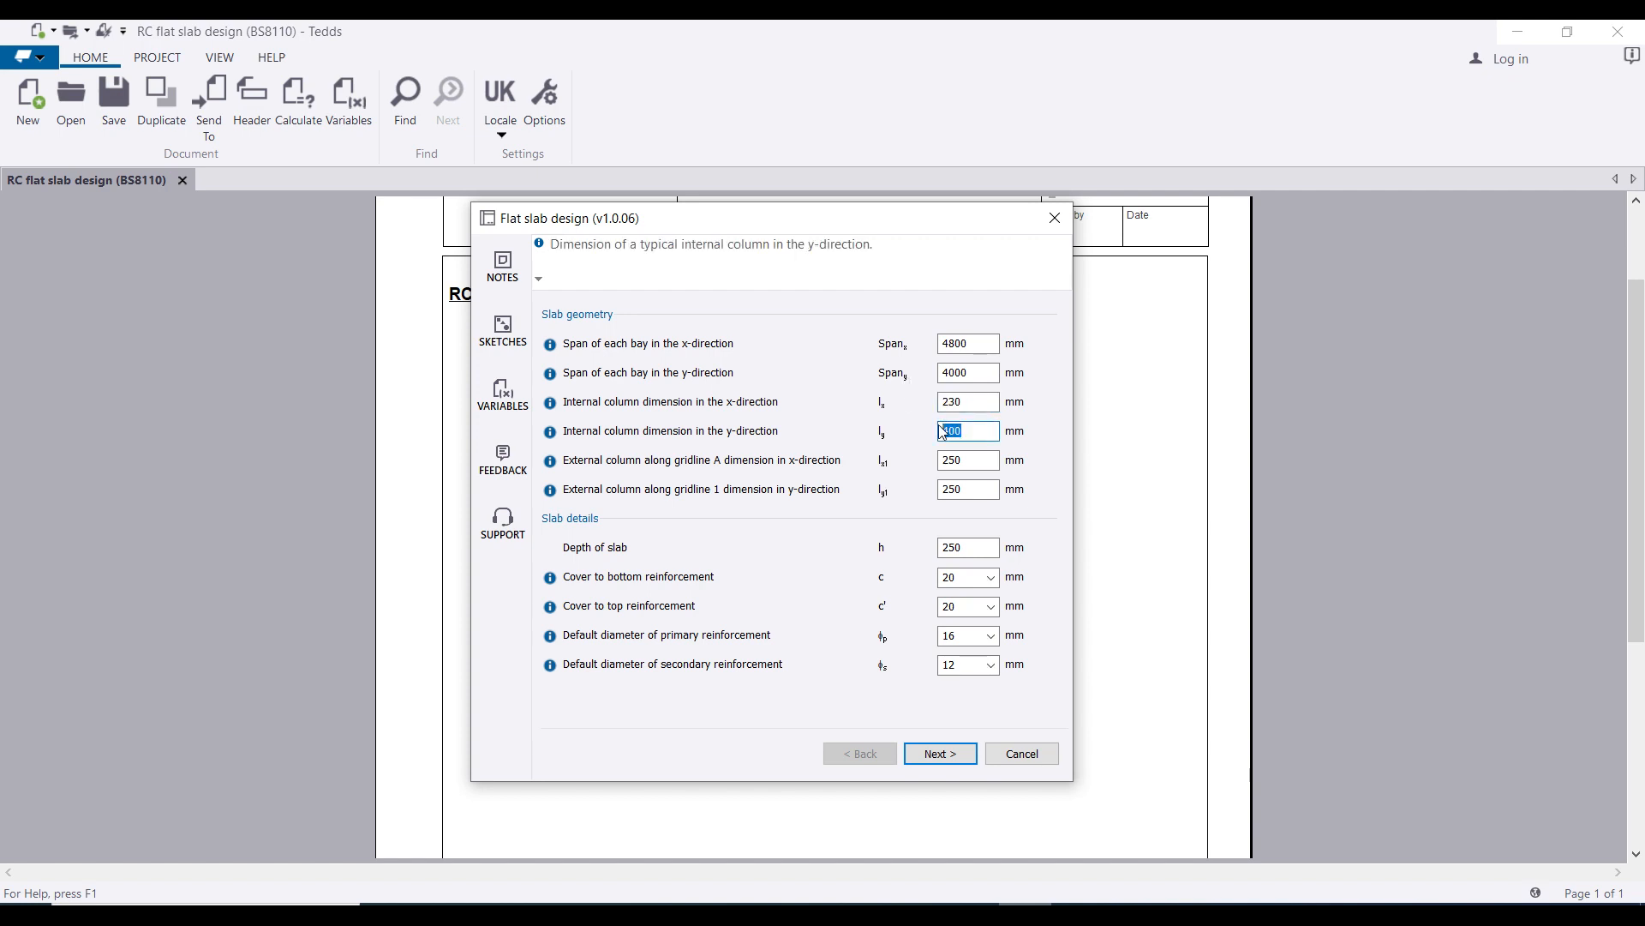
type("20")
left_click_drag(974, 431, 926, 434)
type("230")
double_click(960, 460)
type("230")
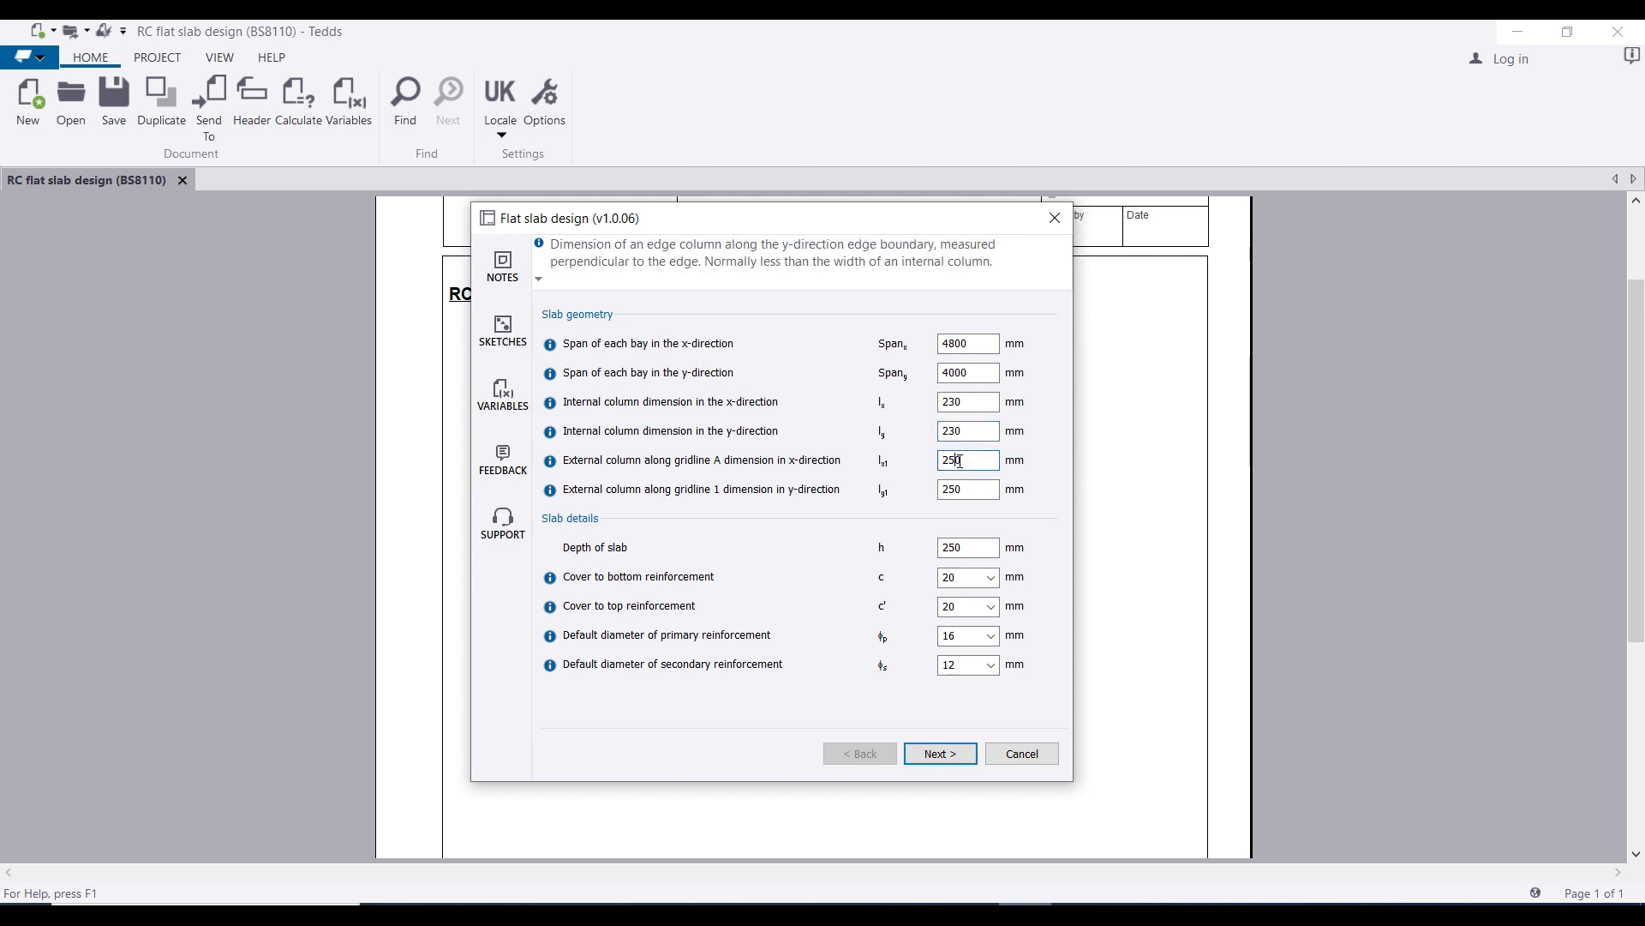
left_click(959, 489)
key("BackSpace")
type("2")
key("BackSpace")
type("3")
Step: Set the slab depth to 200 mm and the bottom and top cover to 25 mm
key("Tab")
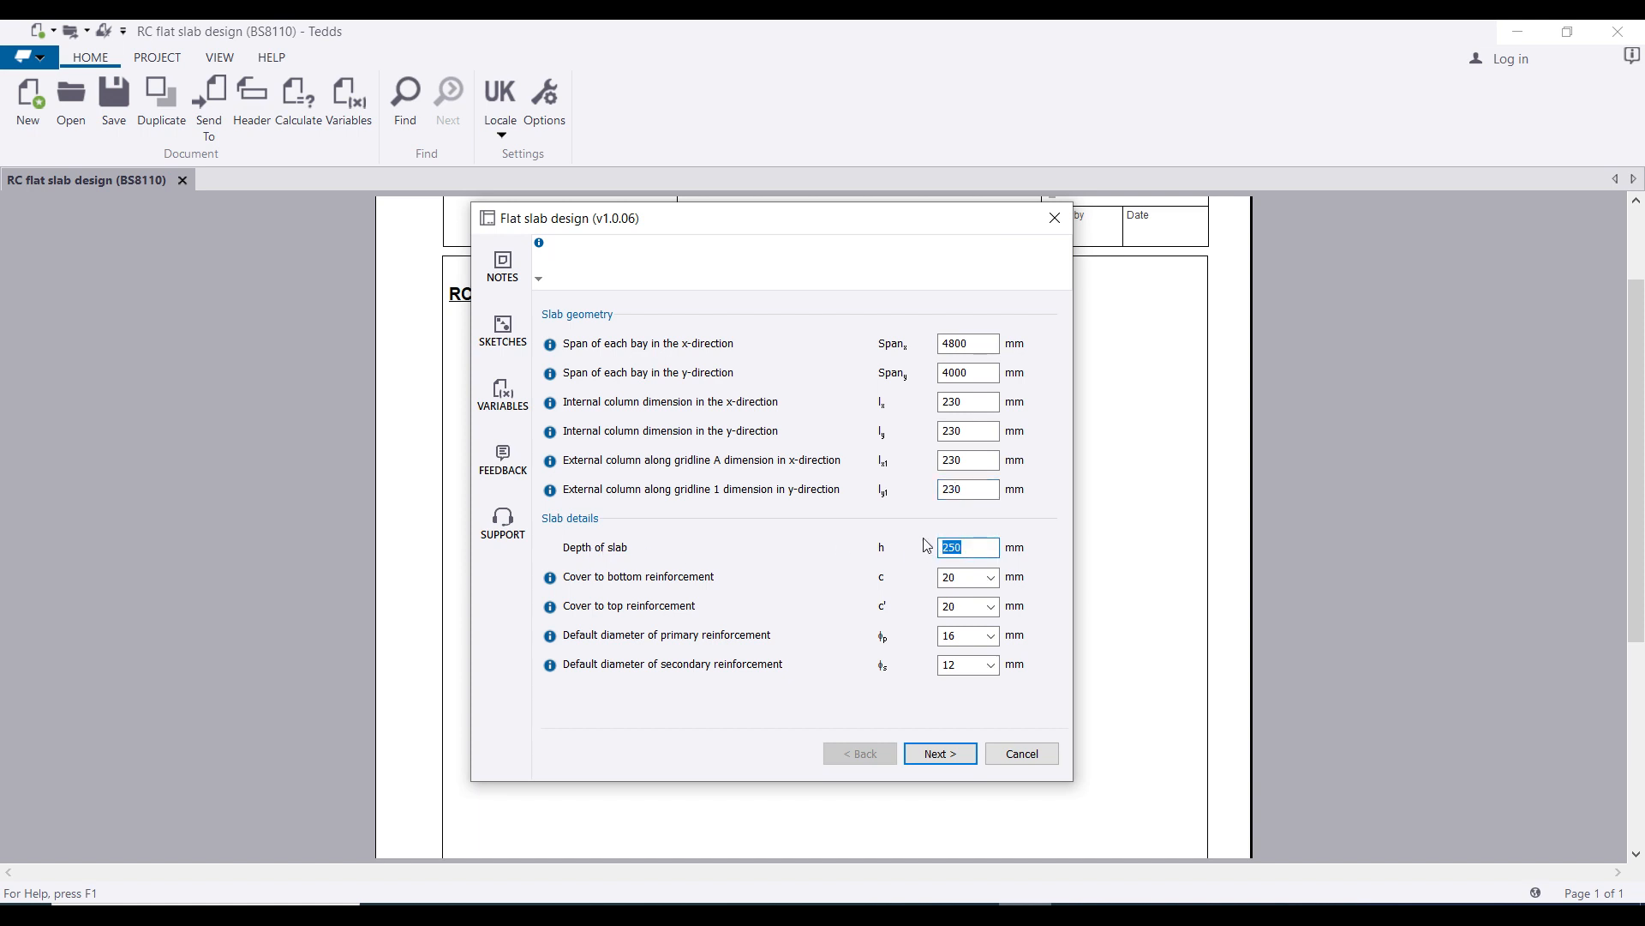
type("2")
left_click(992, 579)
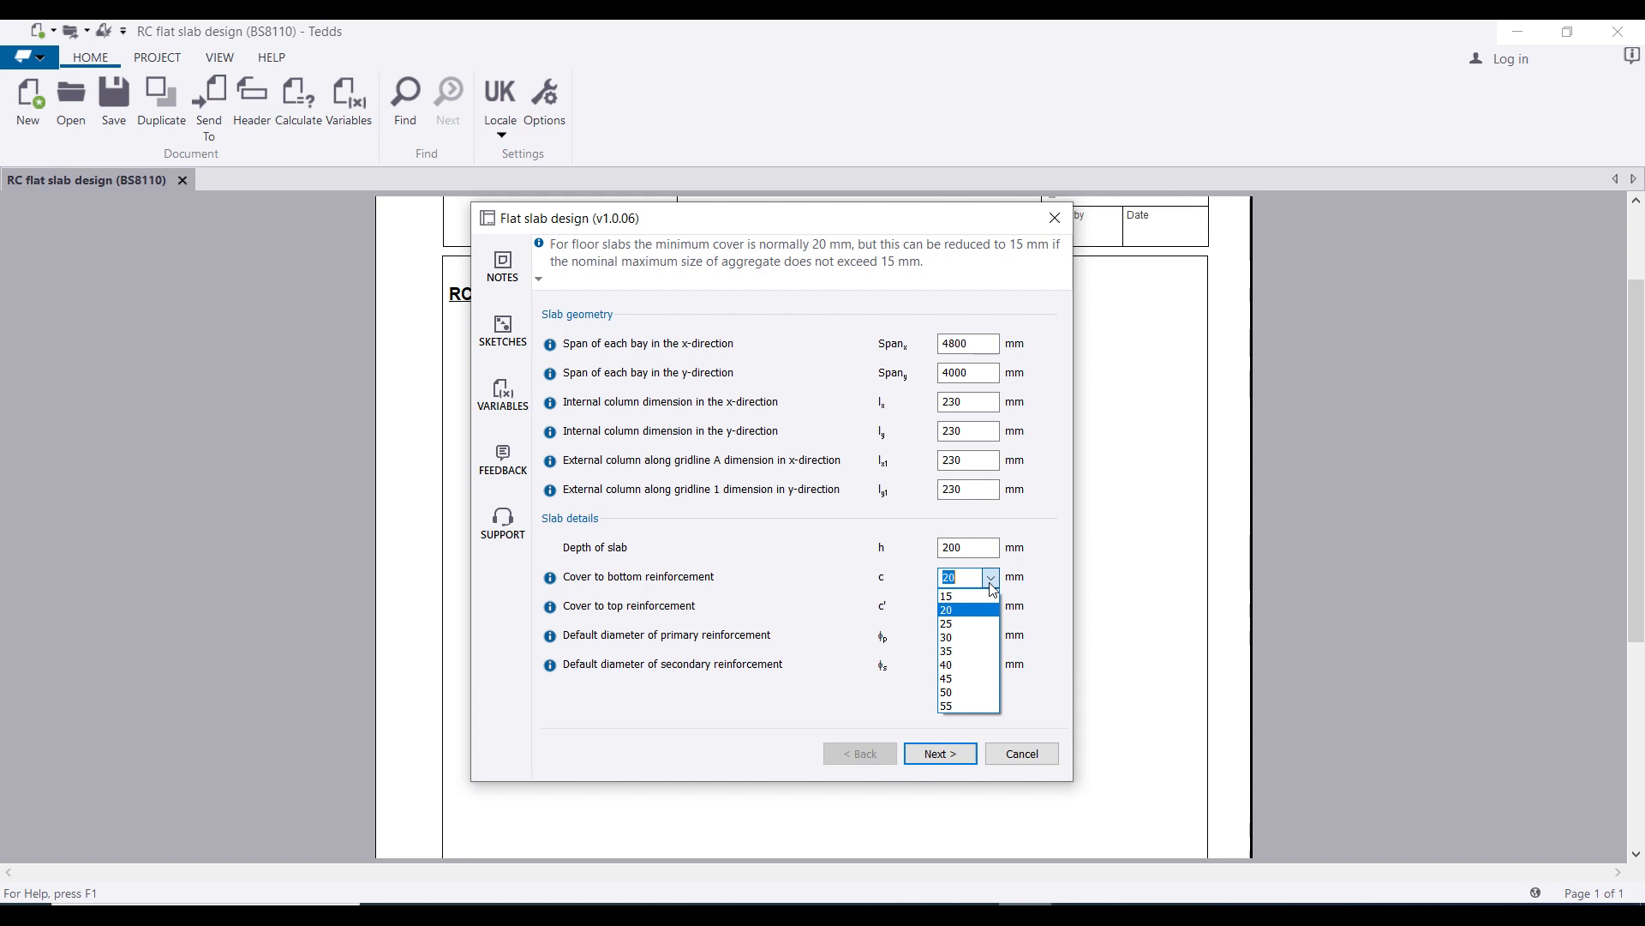
left_click(961, 624)
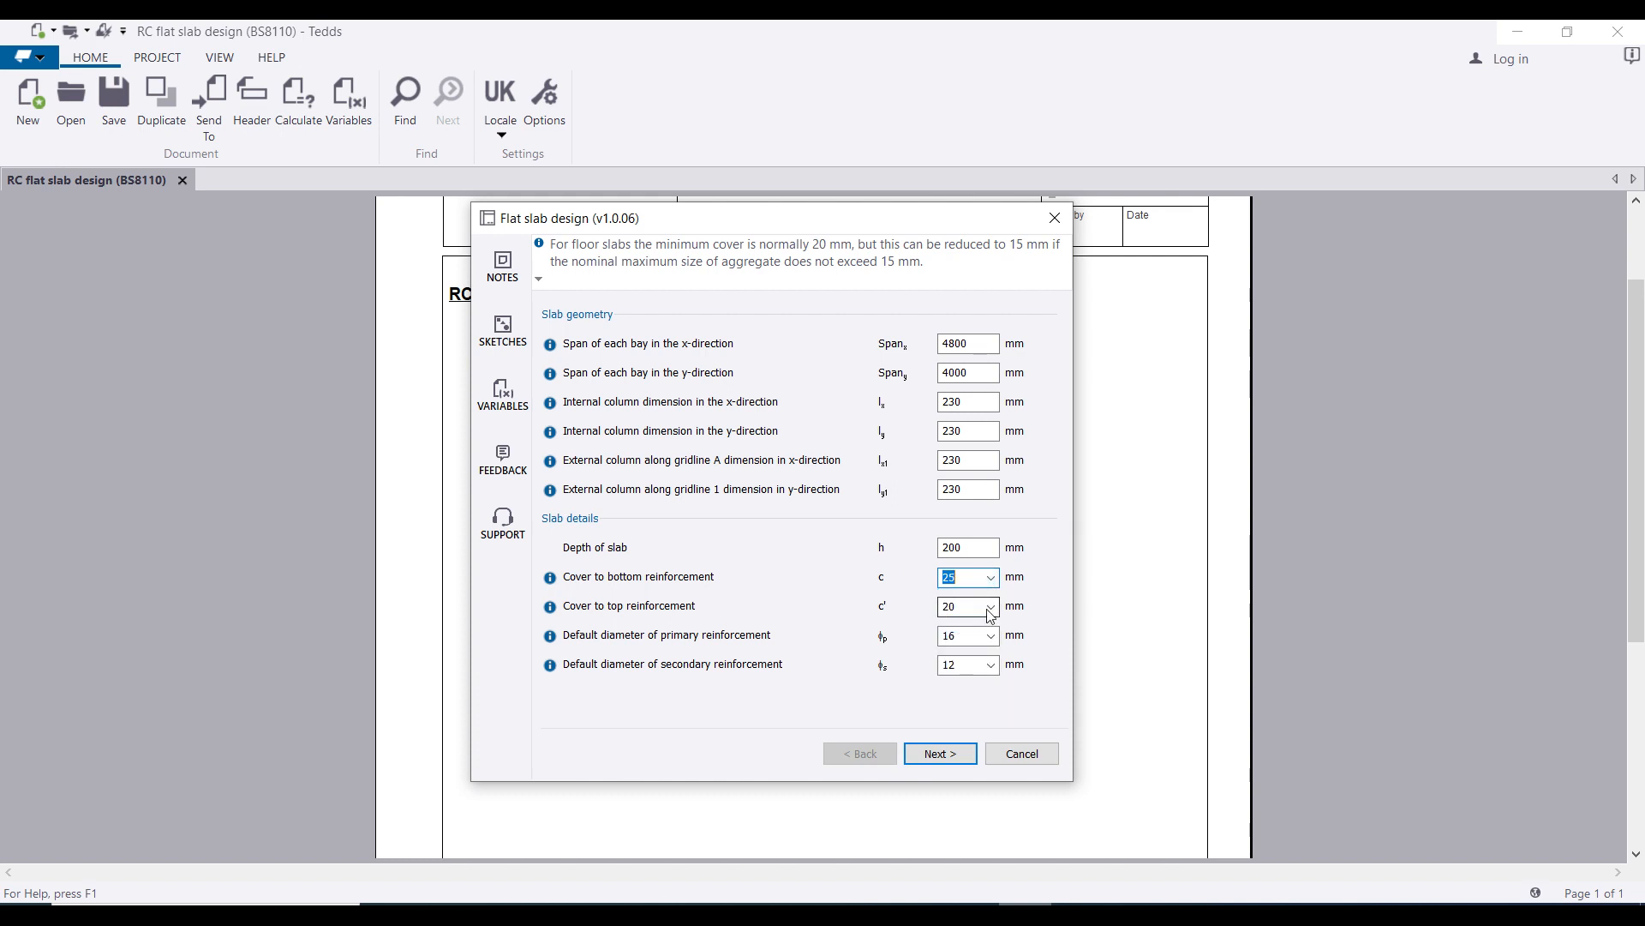
left_click(992, 607)
left_click(960, 654)
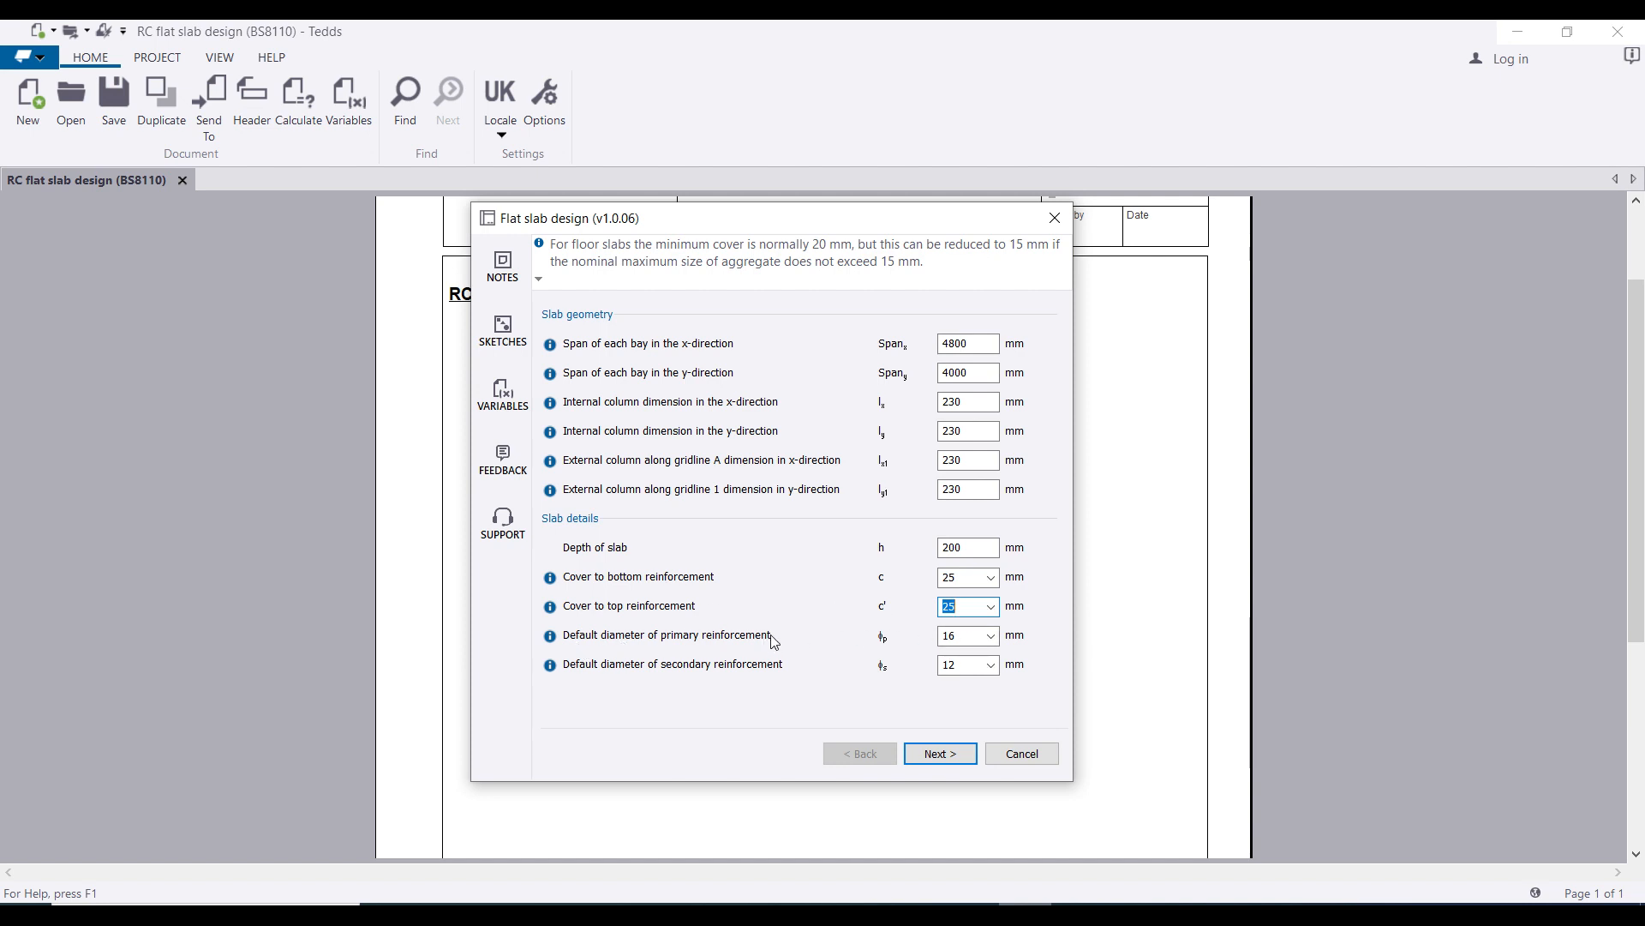
Step: Keep the primary bar diameter at 16 mm and the secondary at 12 mm
left_click(992, 635)
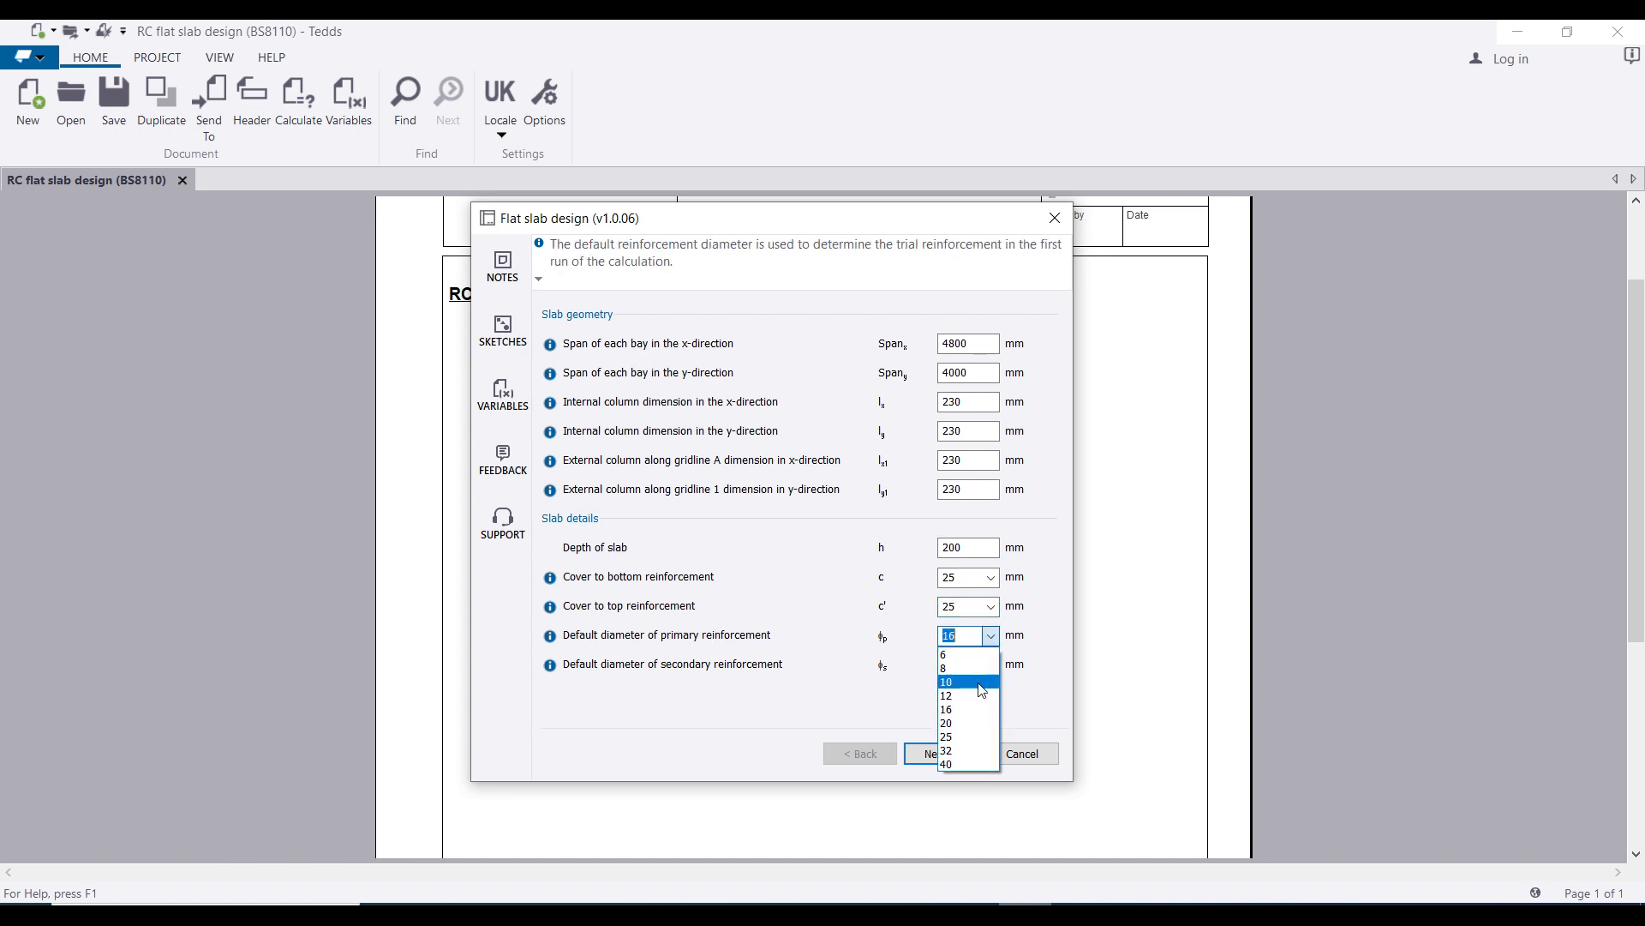
left_click(966, 709)
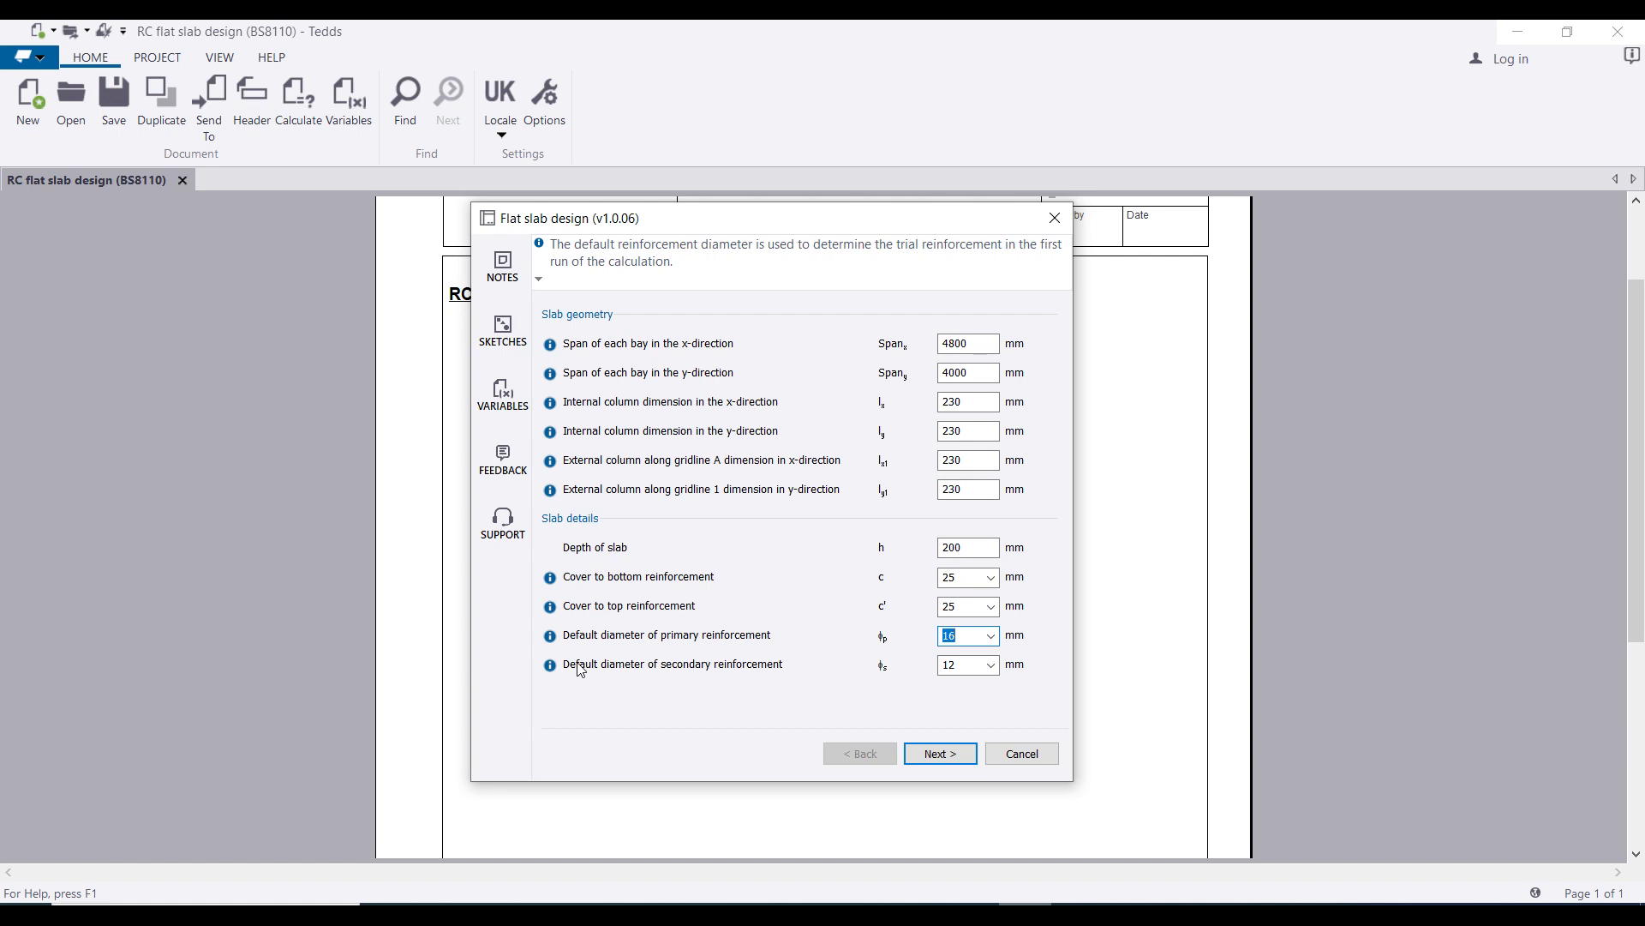
left_click(963, 635)
left_click(989, 665)
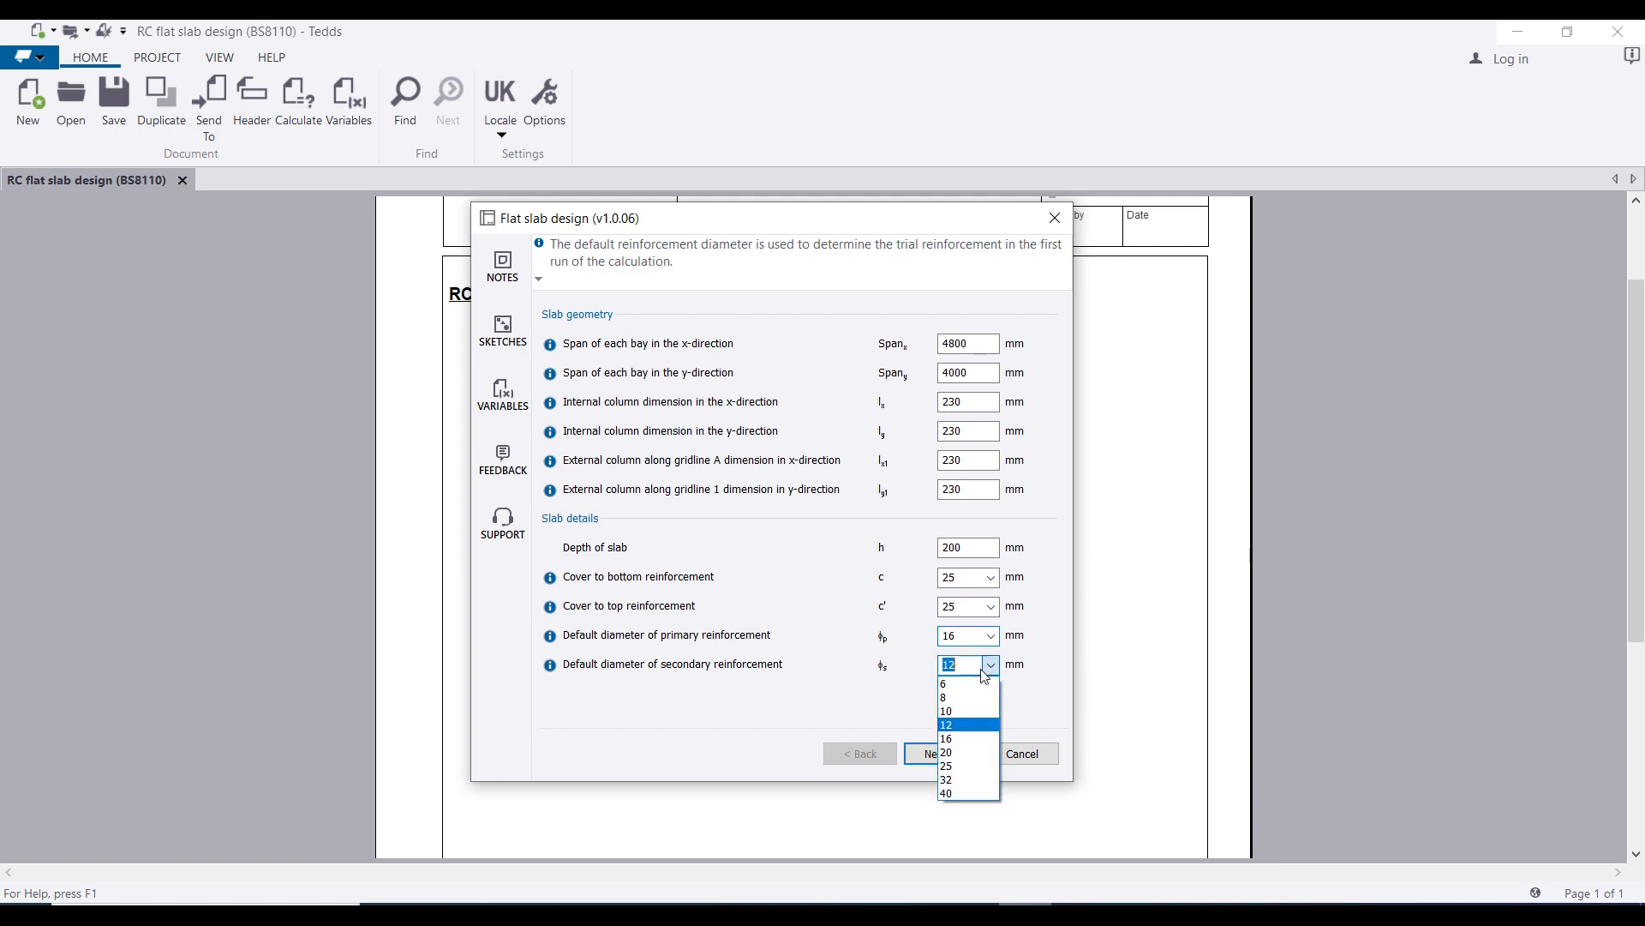
left_click(954, 731)
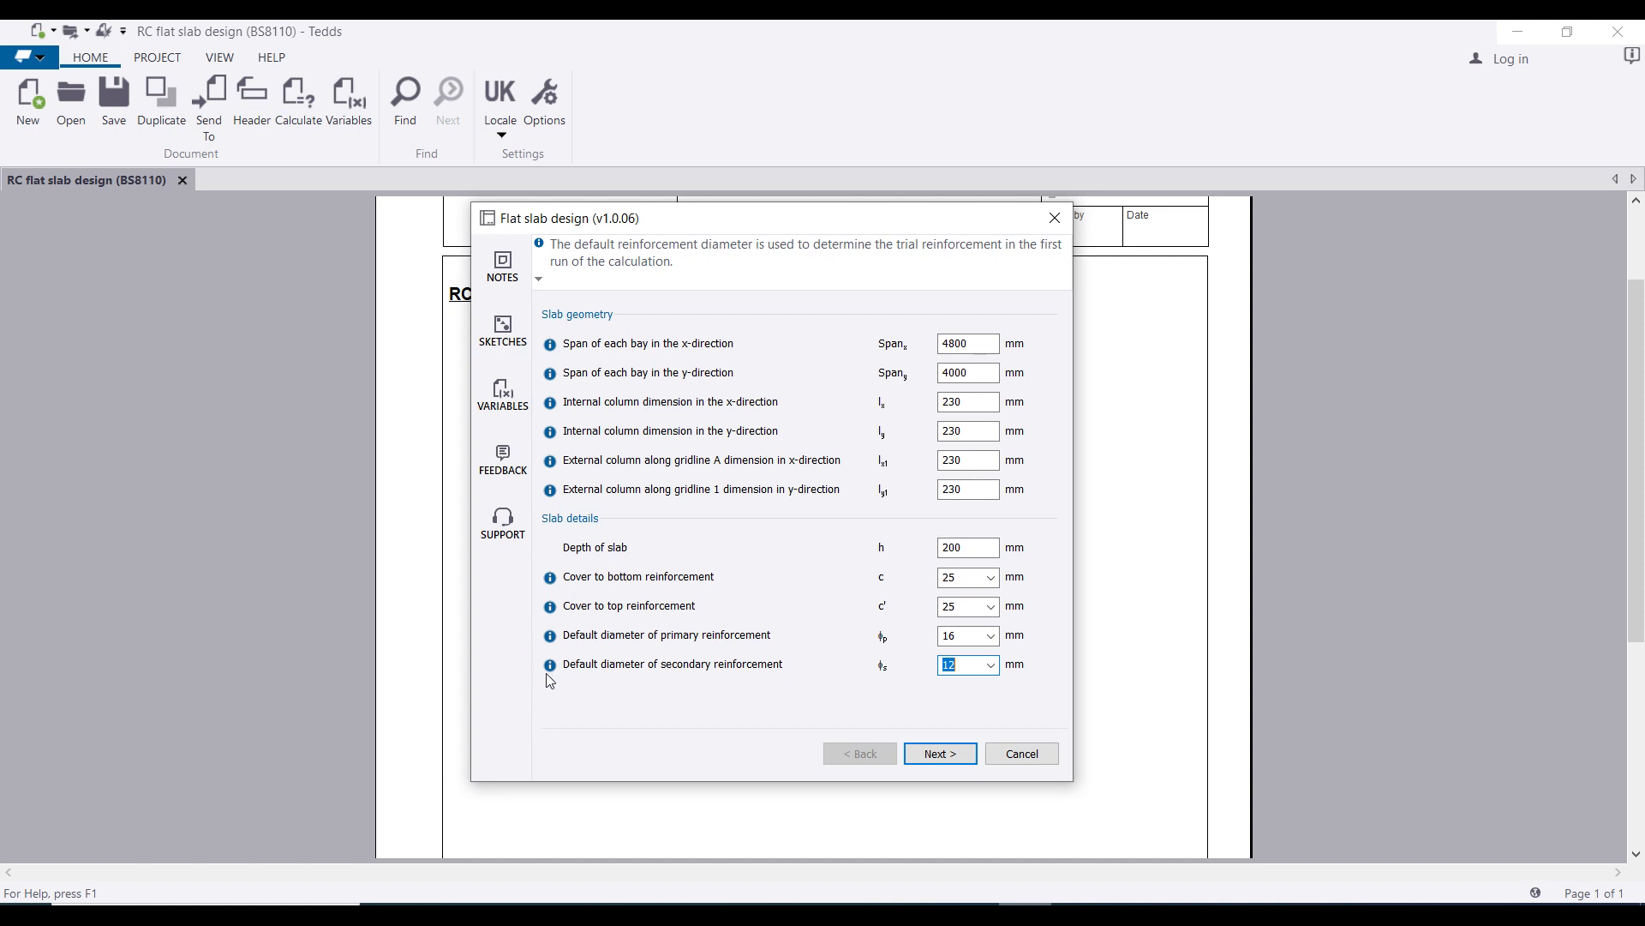
Step: On the materials page, set the concrete strength fcu to 25 N/mm²
mouse_move(551, 670)
left_click(940, 753)
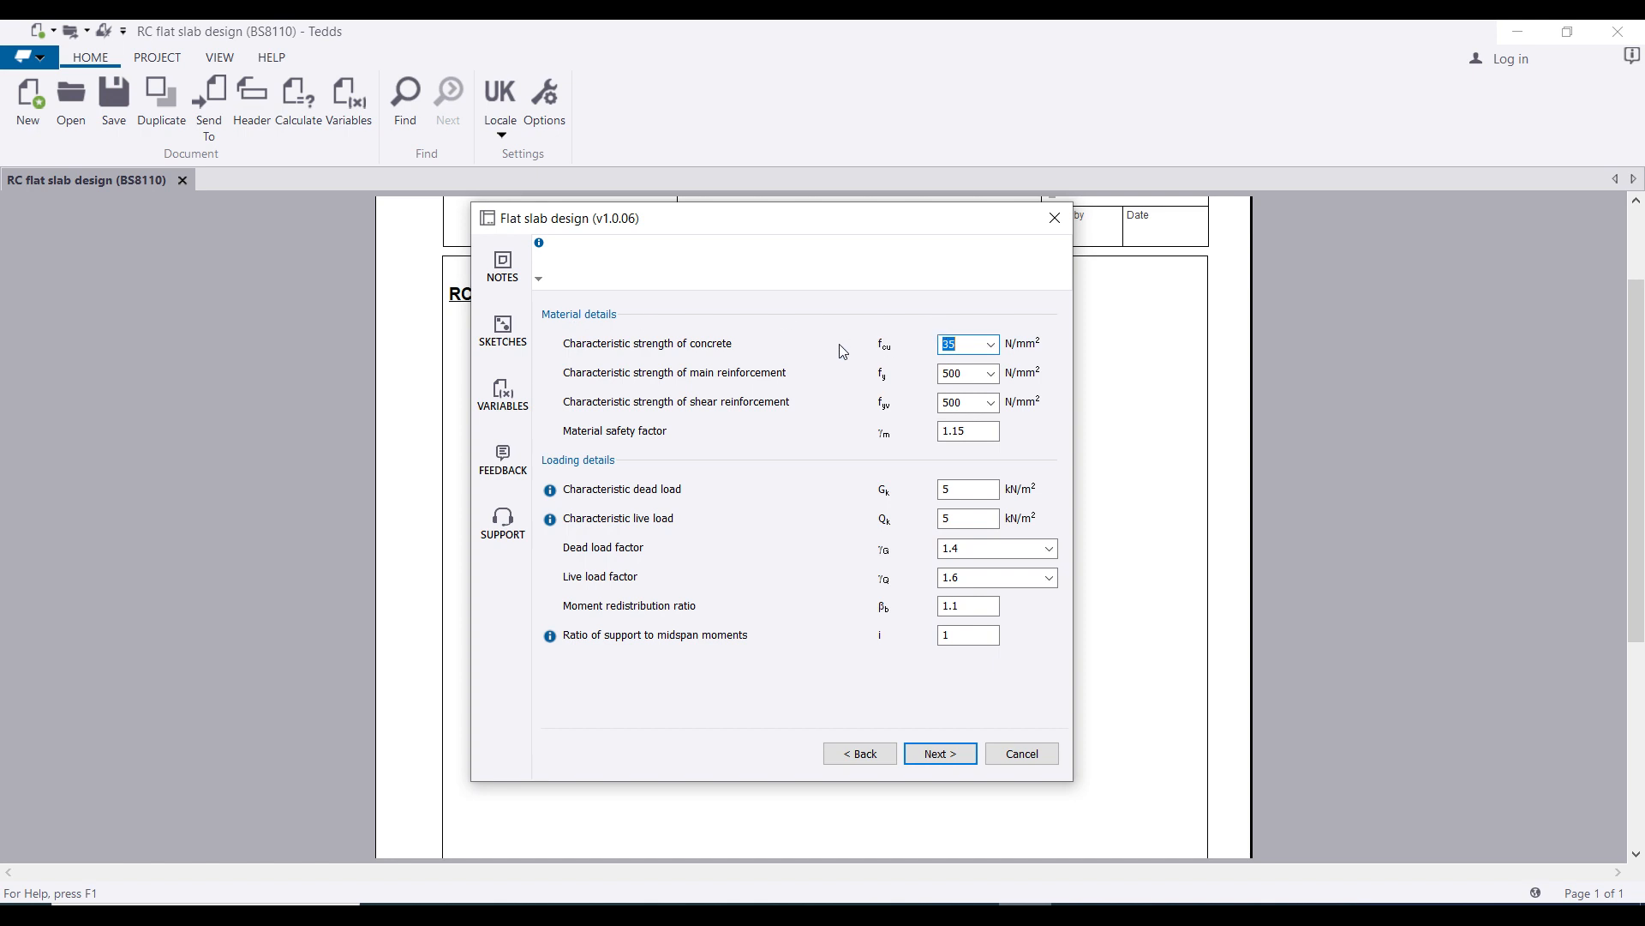
left_click(991, 346)
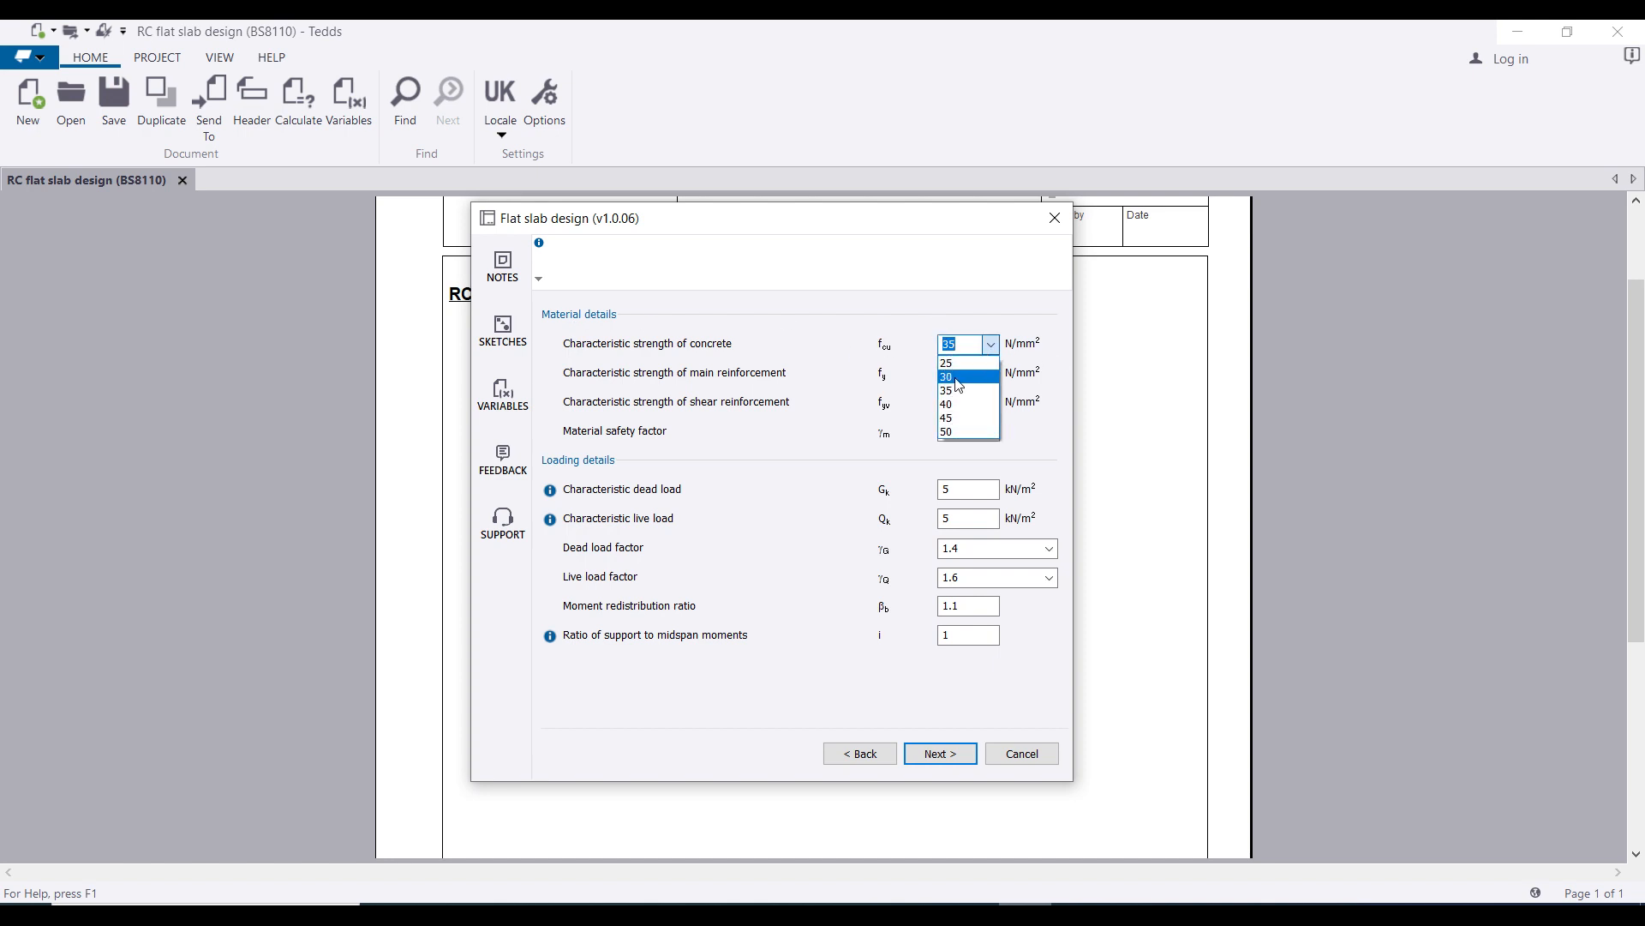
left_click(957, 374)
left_click(992, 344)
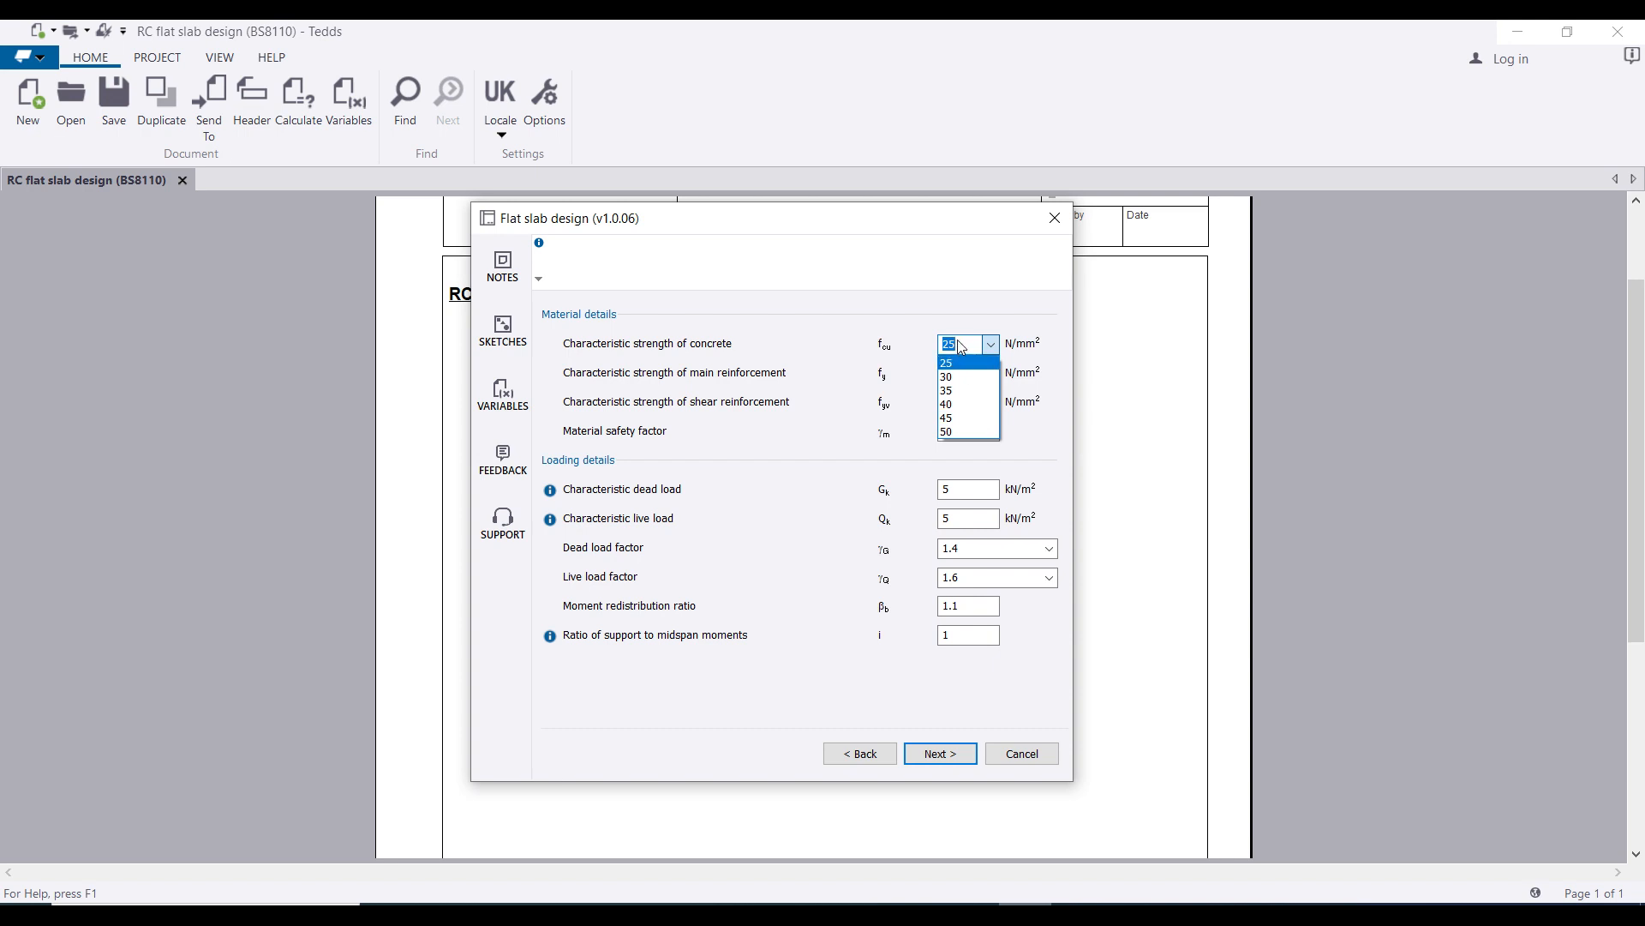
type("15")
key("Return")
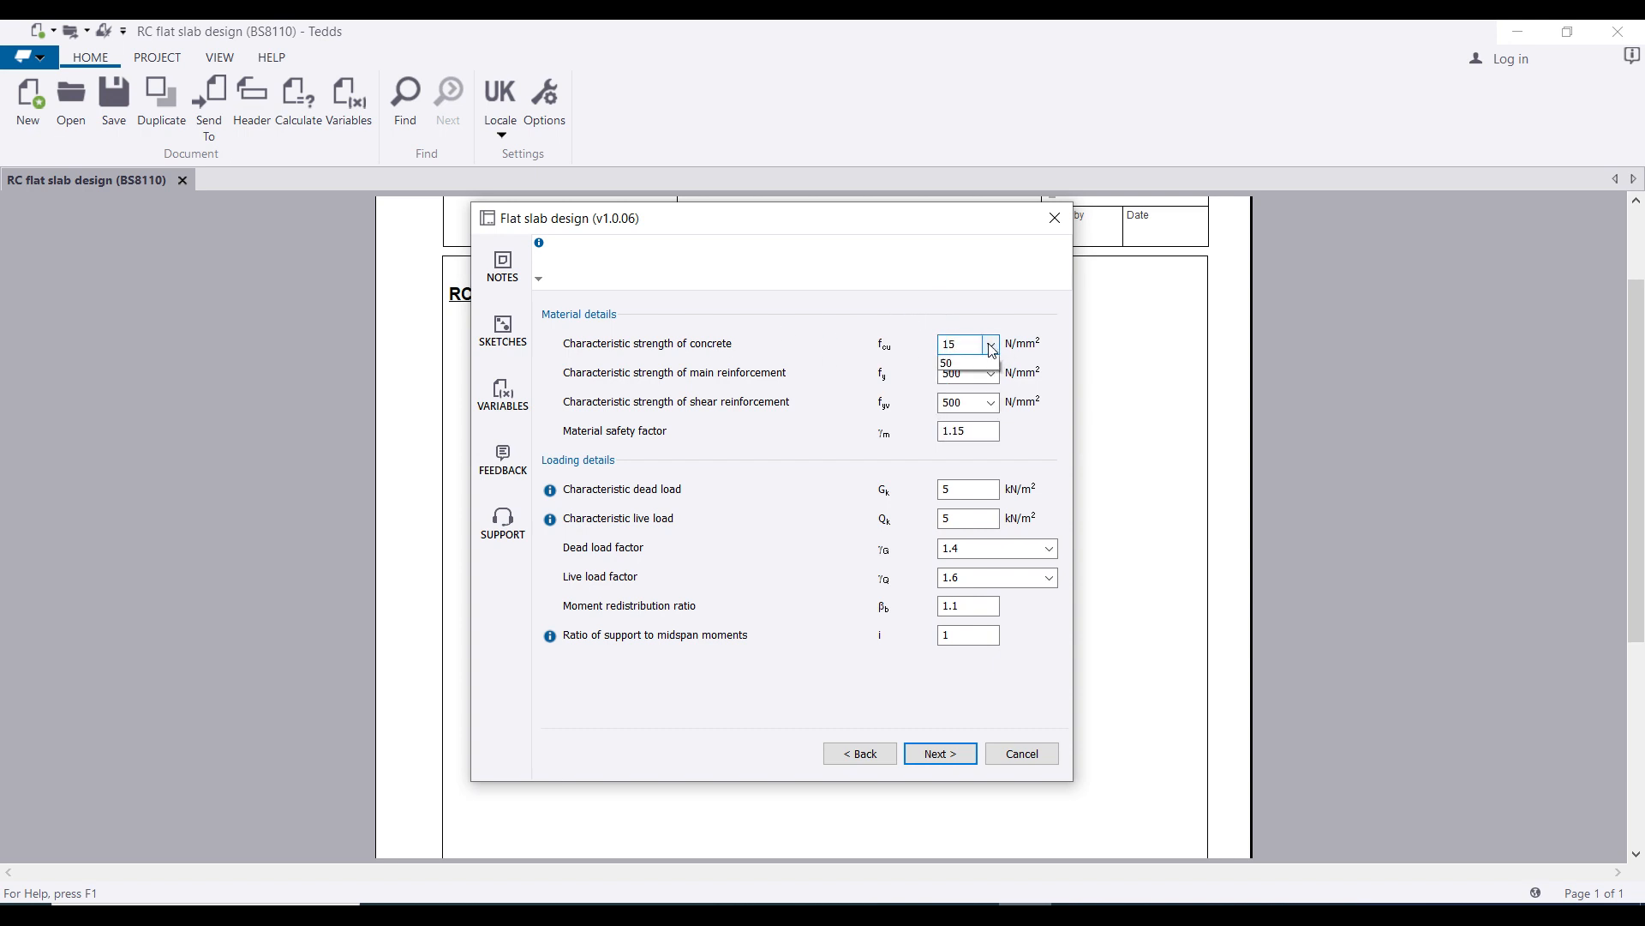
left_click(991, 343)
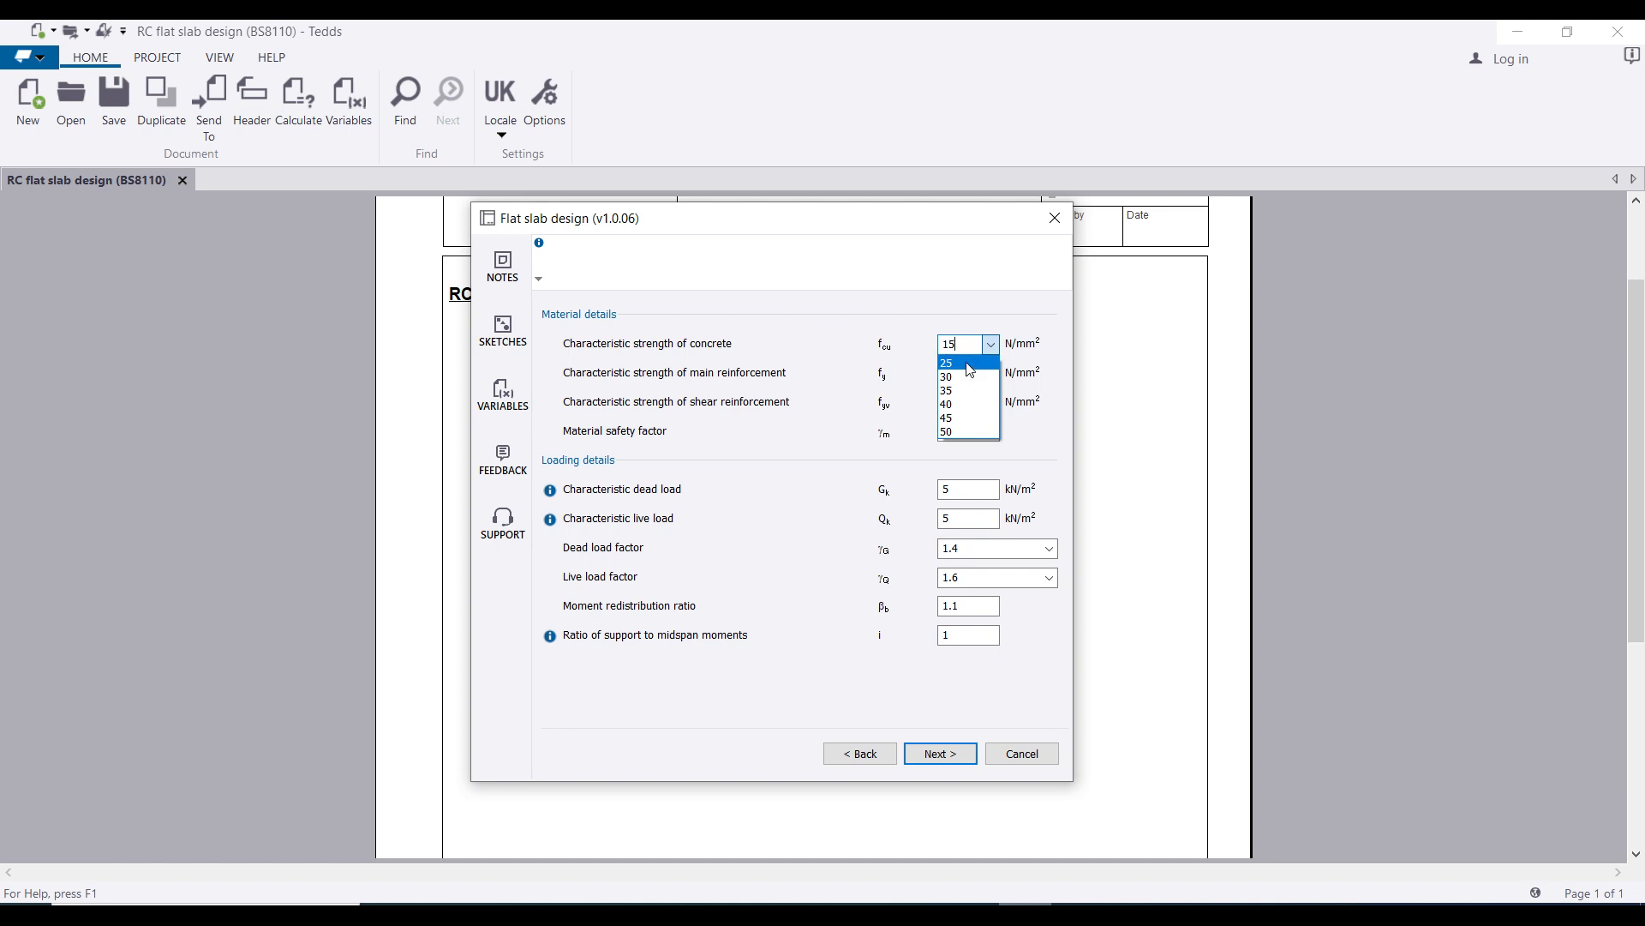
left_click(969, 364)
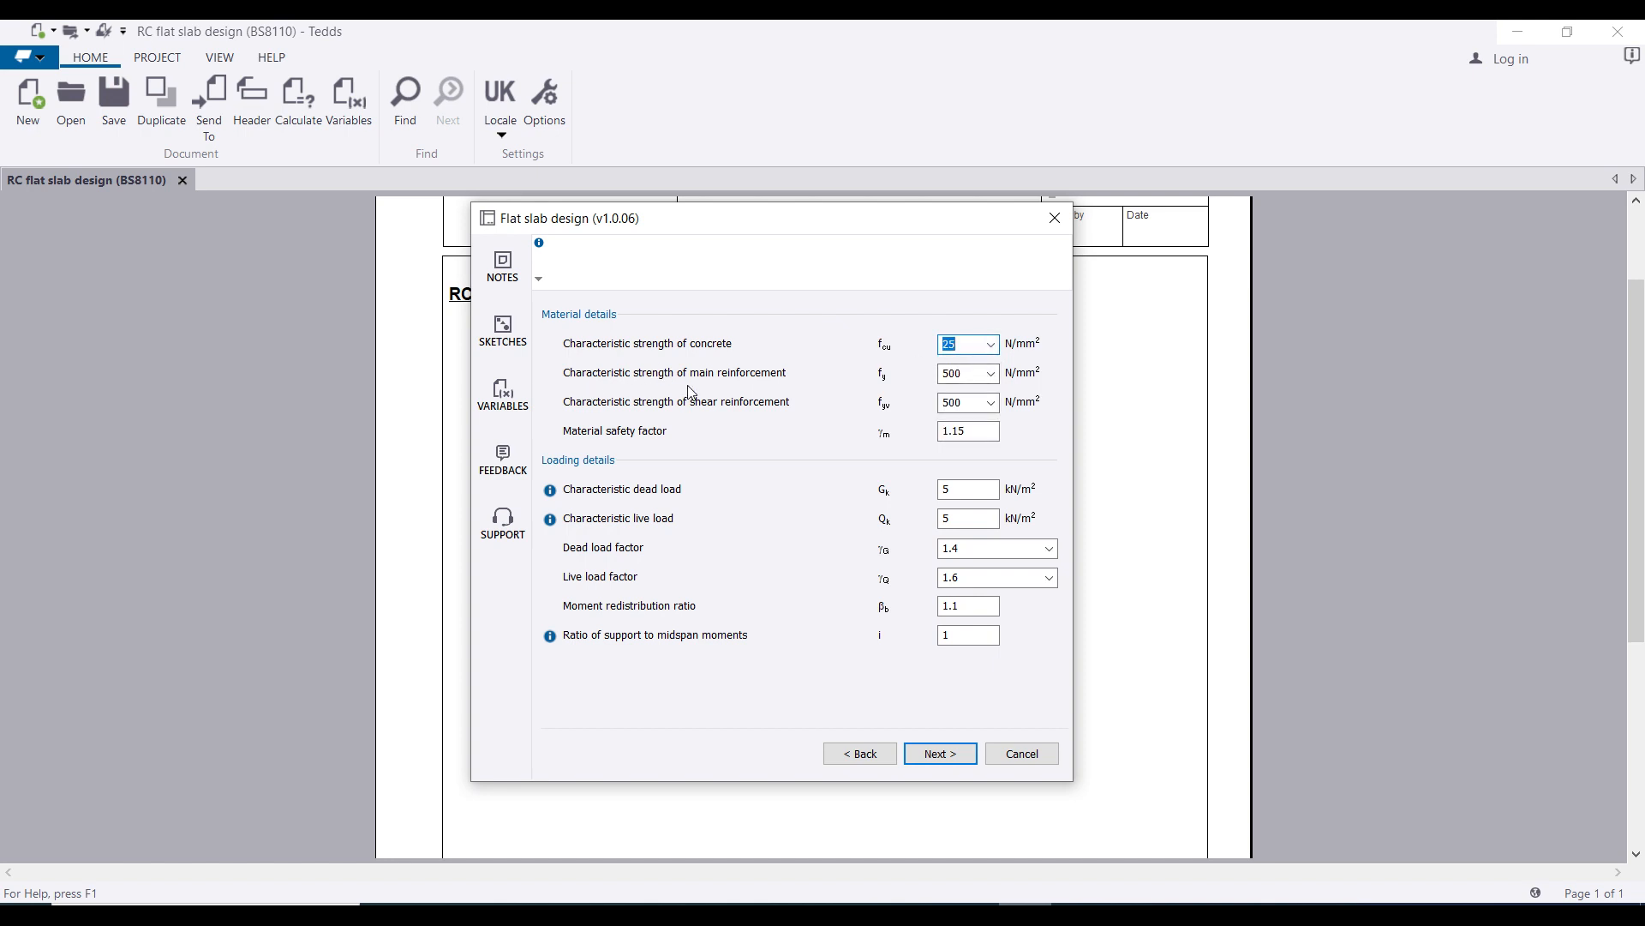
Step: Set the main and shear reinforcement strengths fy and fyv to 410 N/mm²
left_click(990, 373)
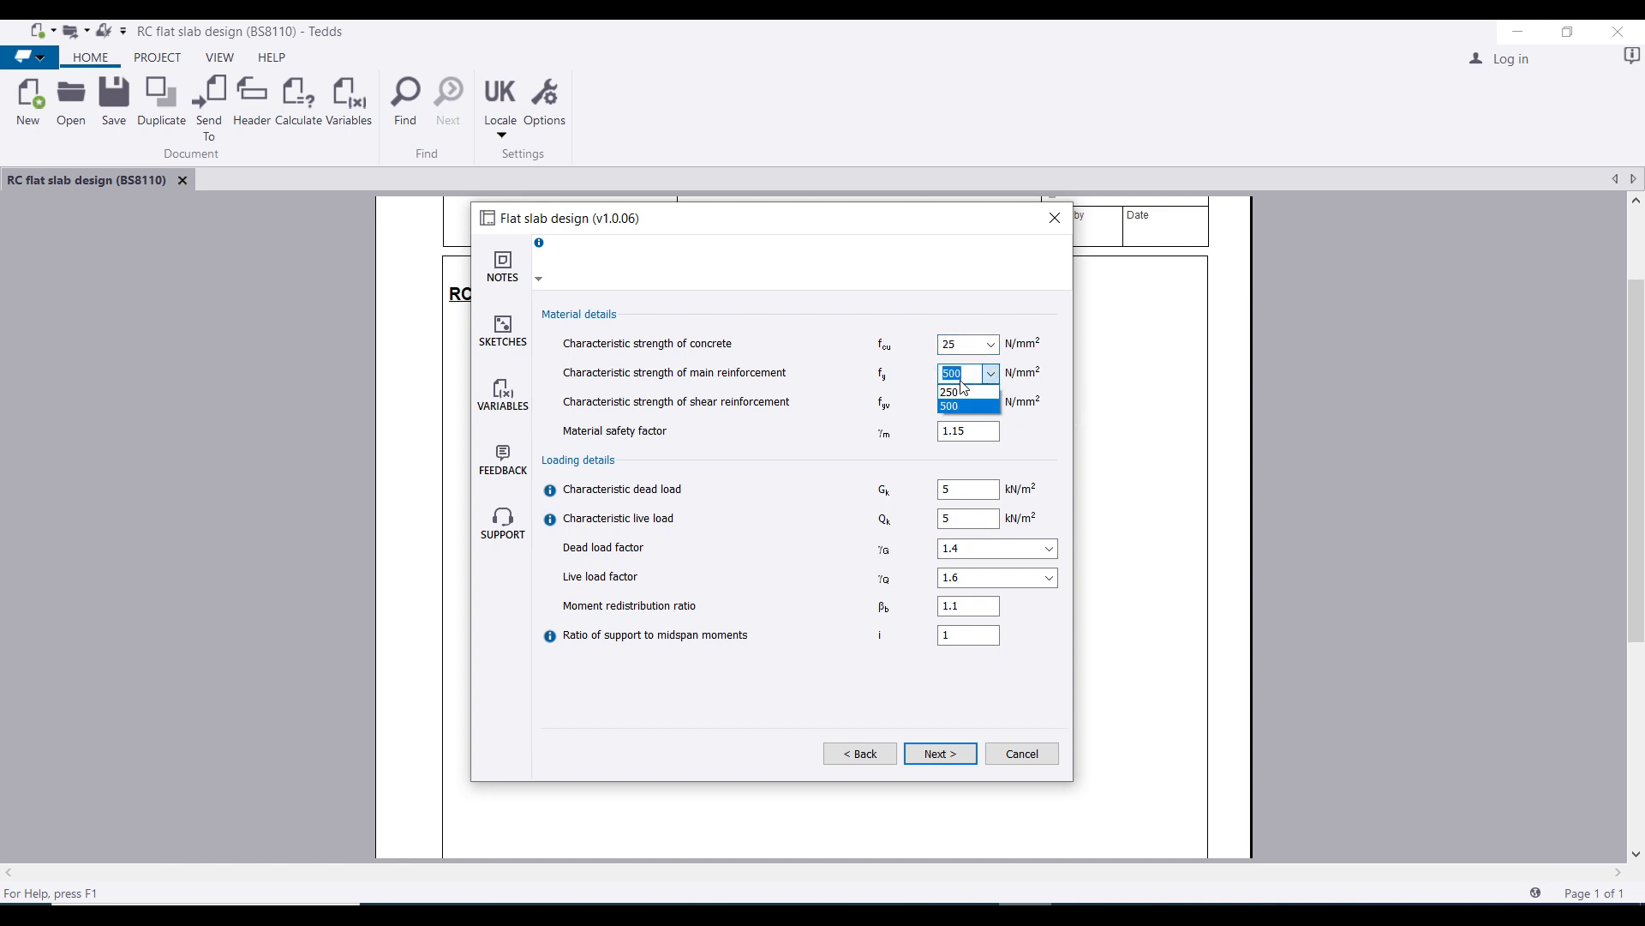
type("410")
left_click(709, 377)
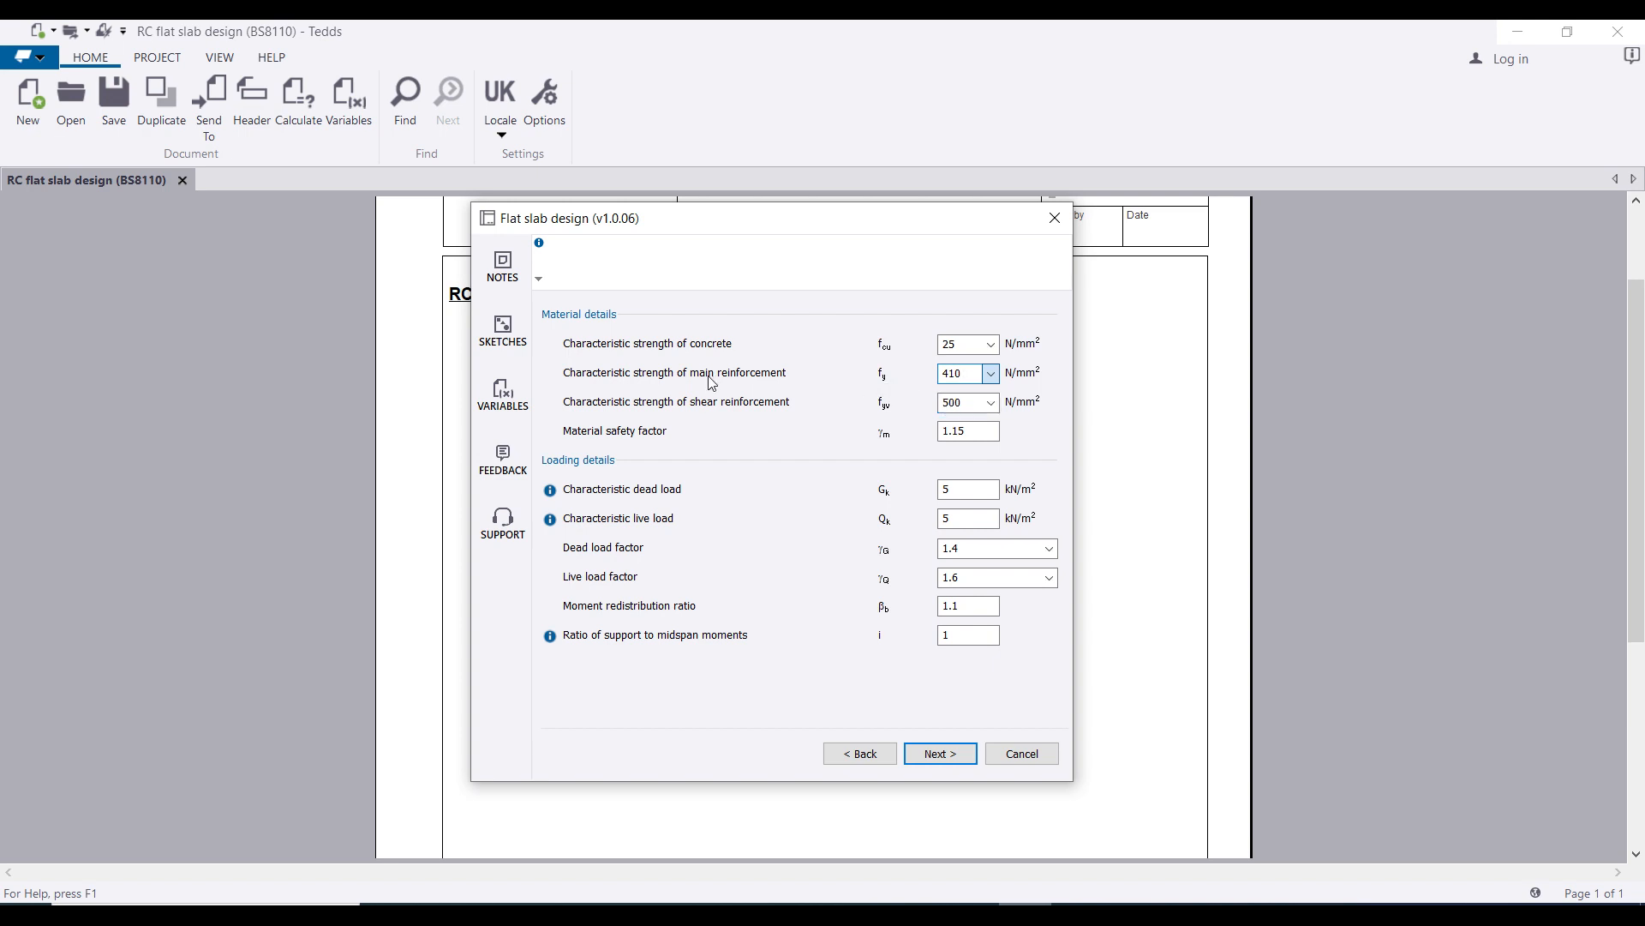
double_click(953, 402)
type("410")
left_click(967, 430)
Step: Enter a dead load of 7 kN/m² and a live load of 1.5 kN/m², keeping factors 1.4 and 1.6
left_click(968, 489)
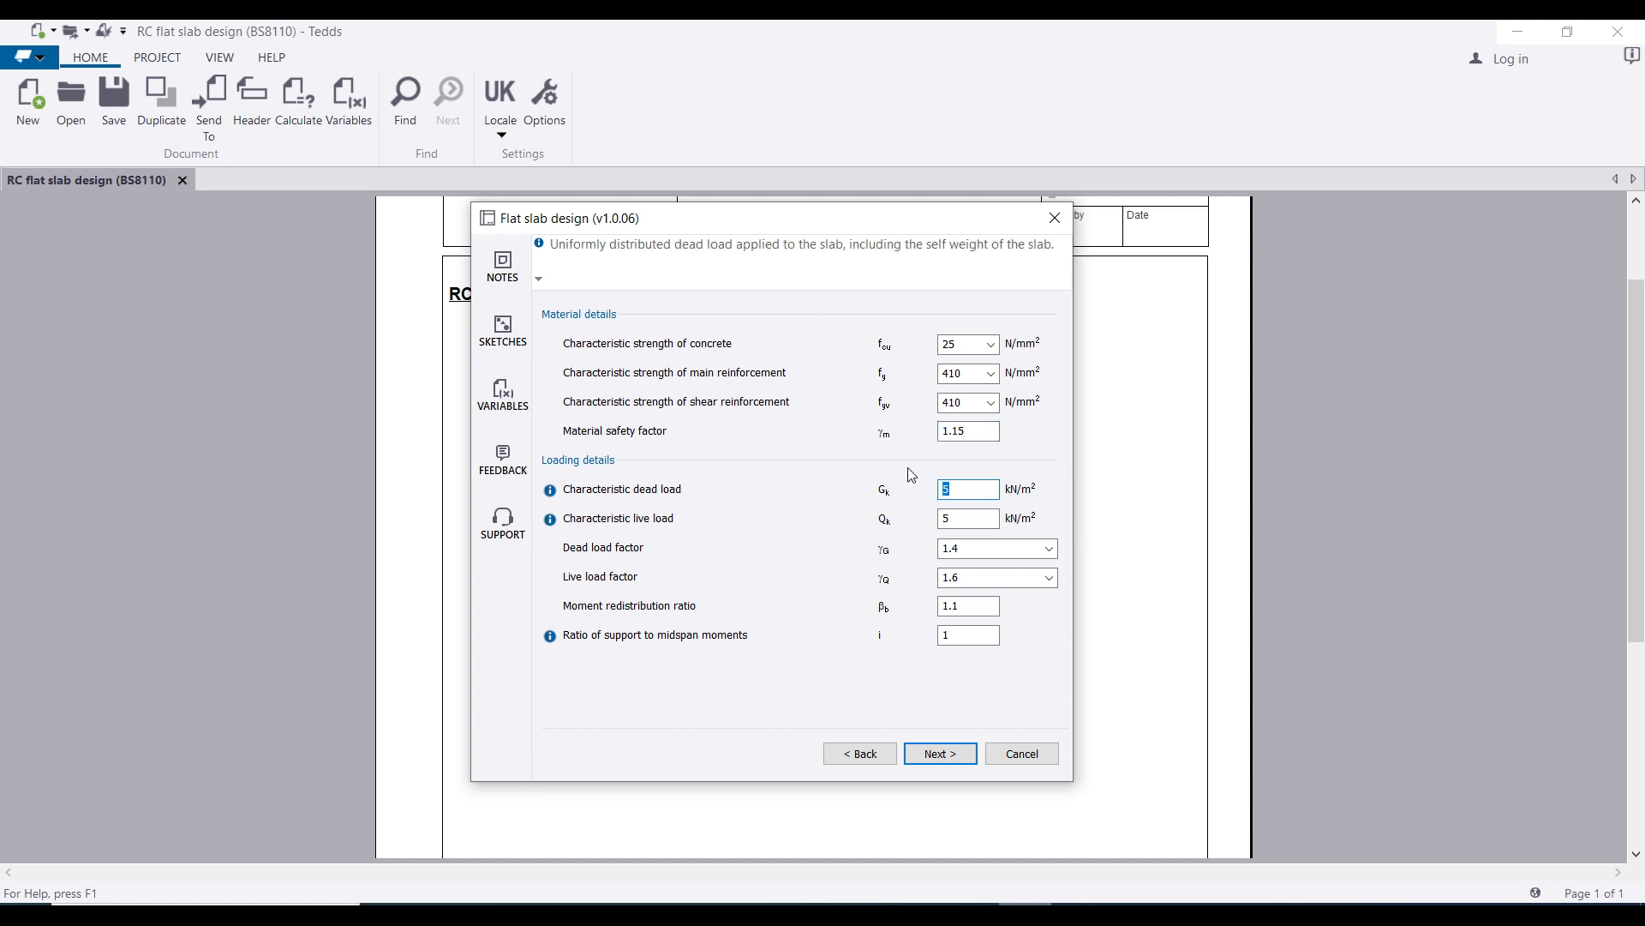
type("7")
double_click(946, 518)
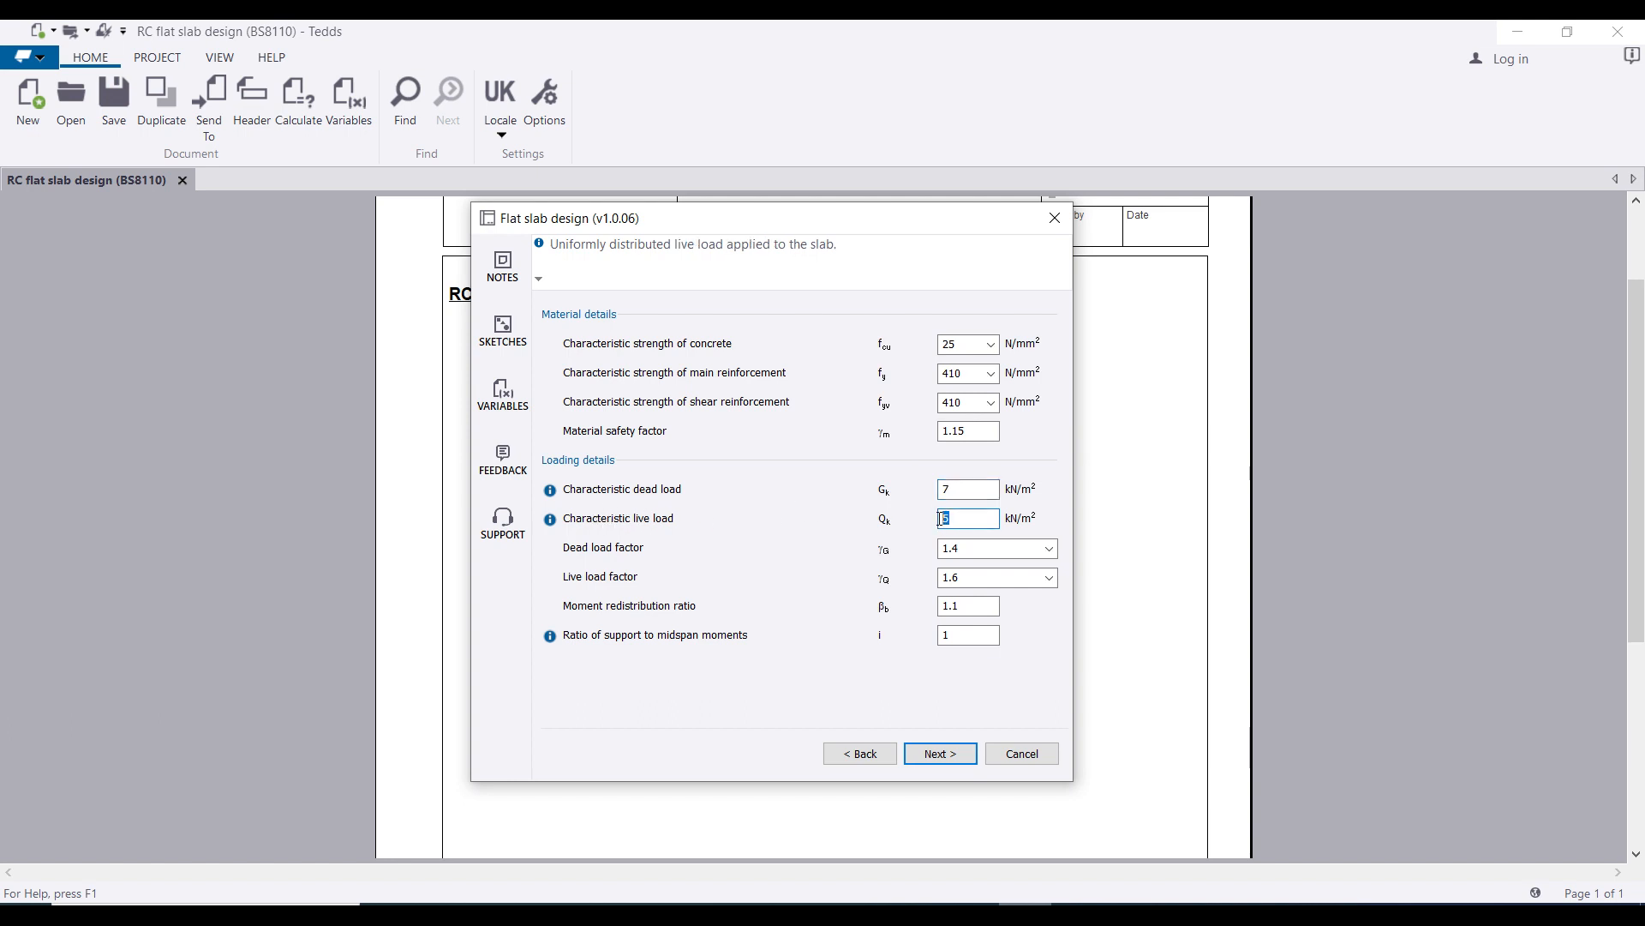
type("1.5")
left_click(1053, 558)
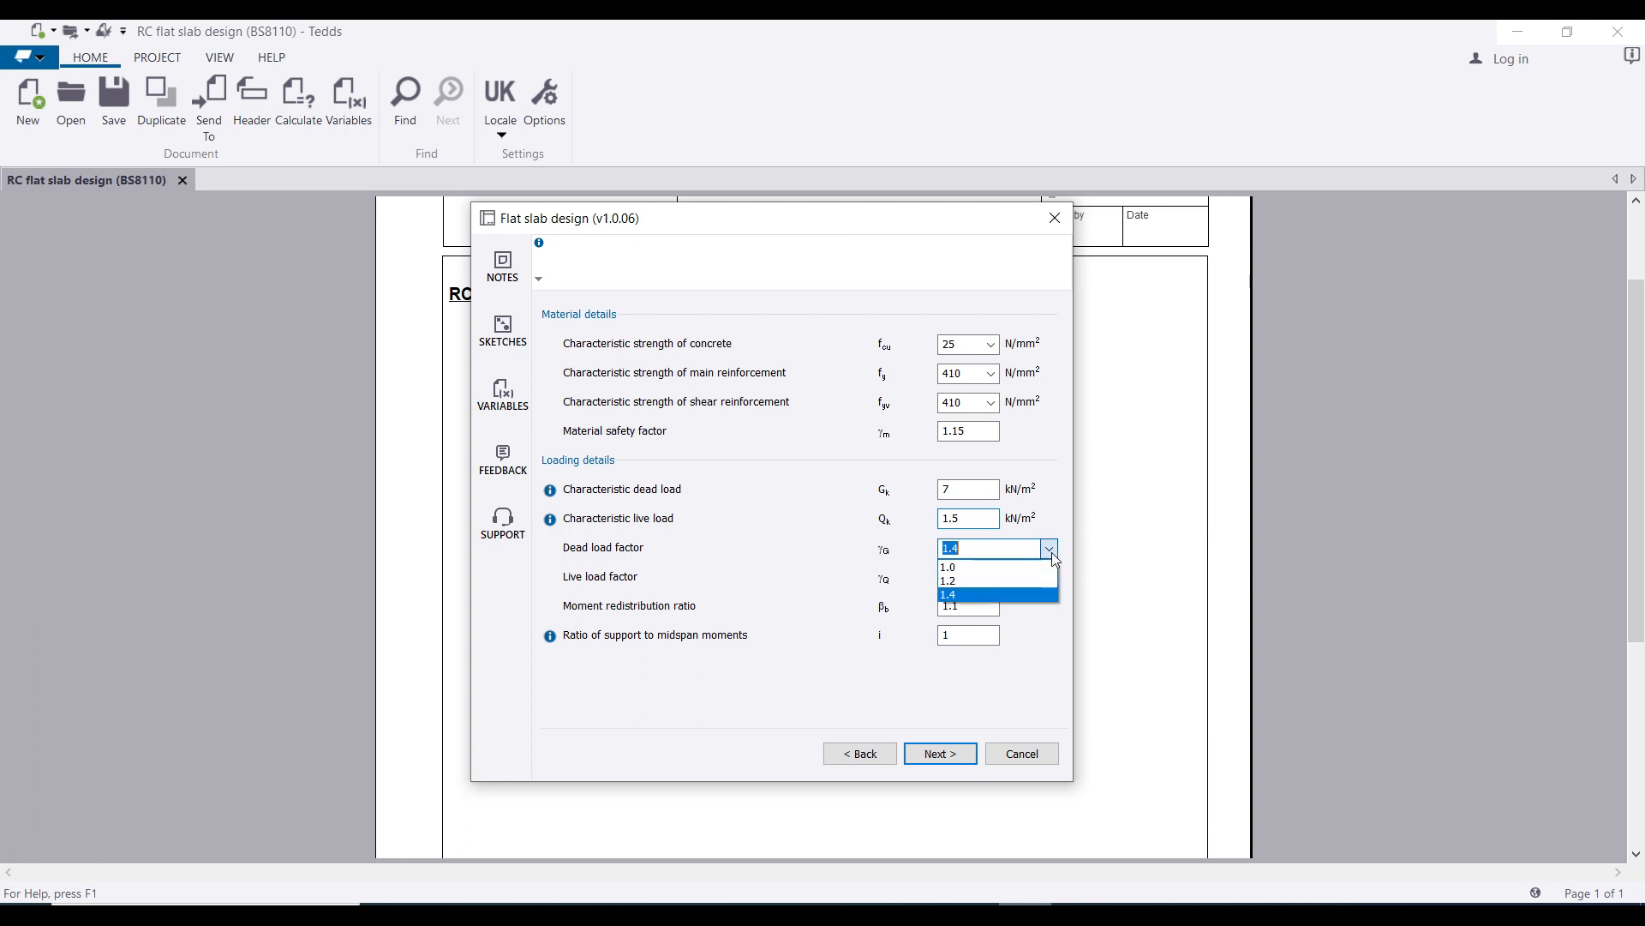
left_click(1053, 559)
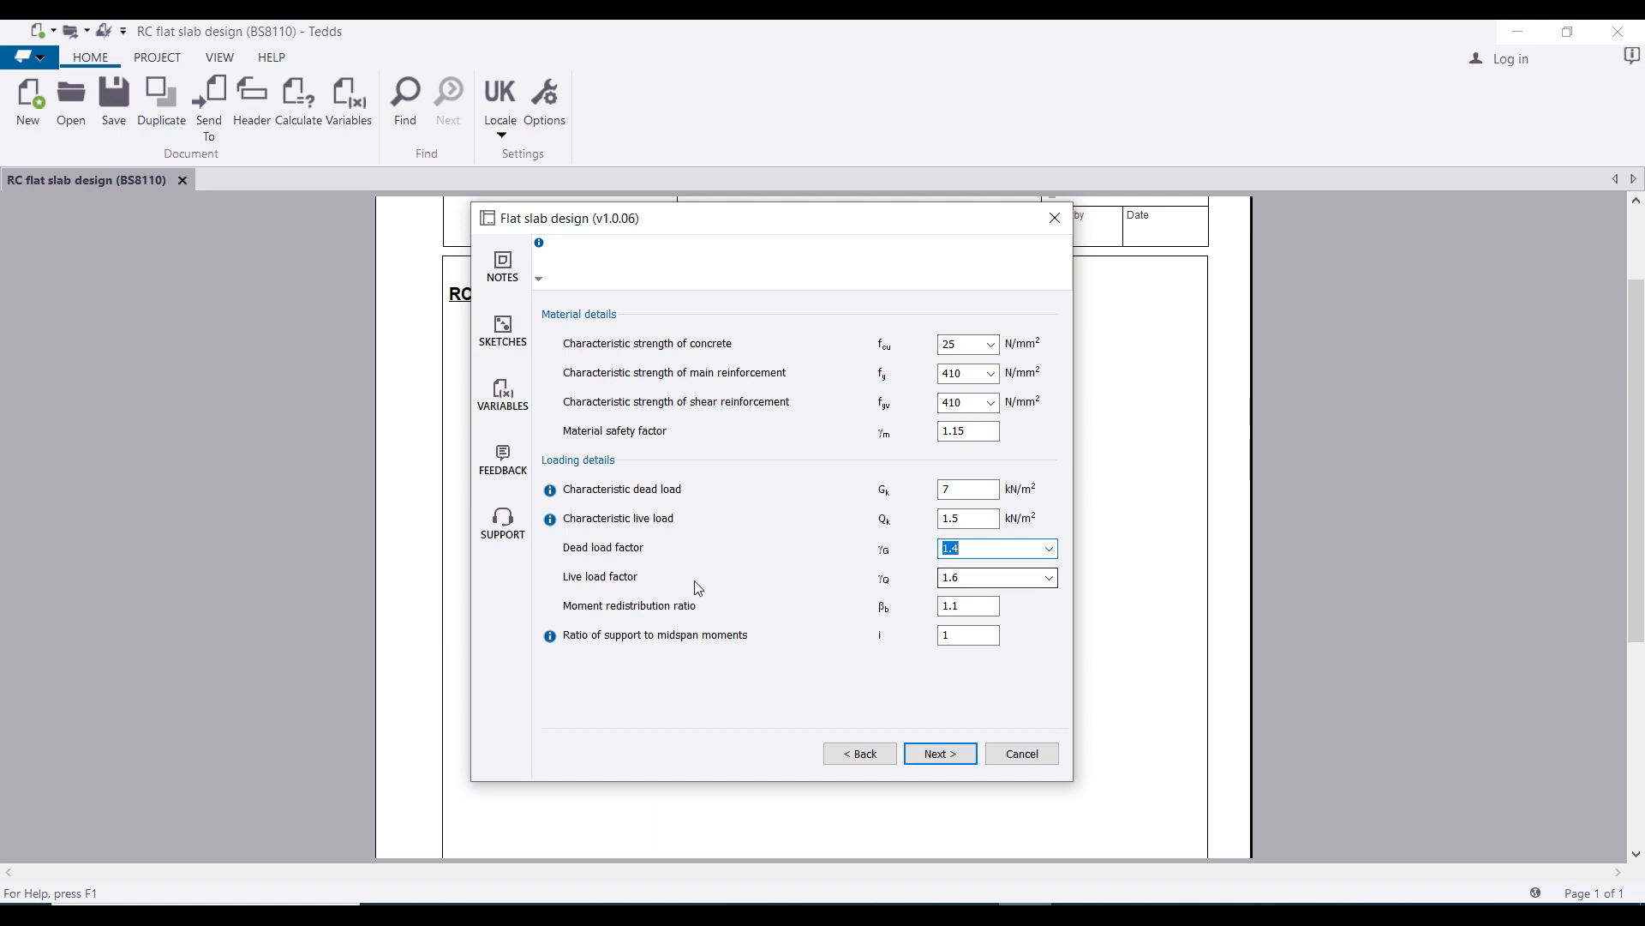
left_click(963, 575)
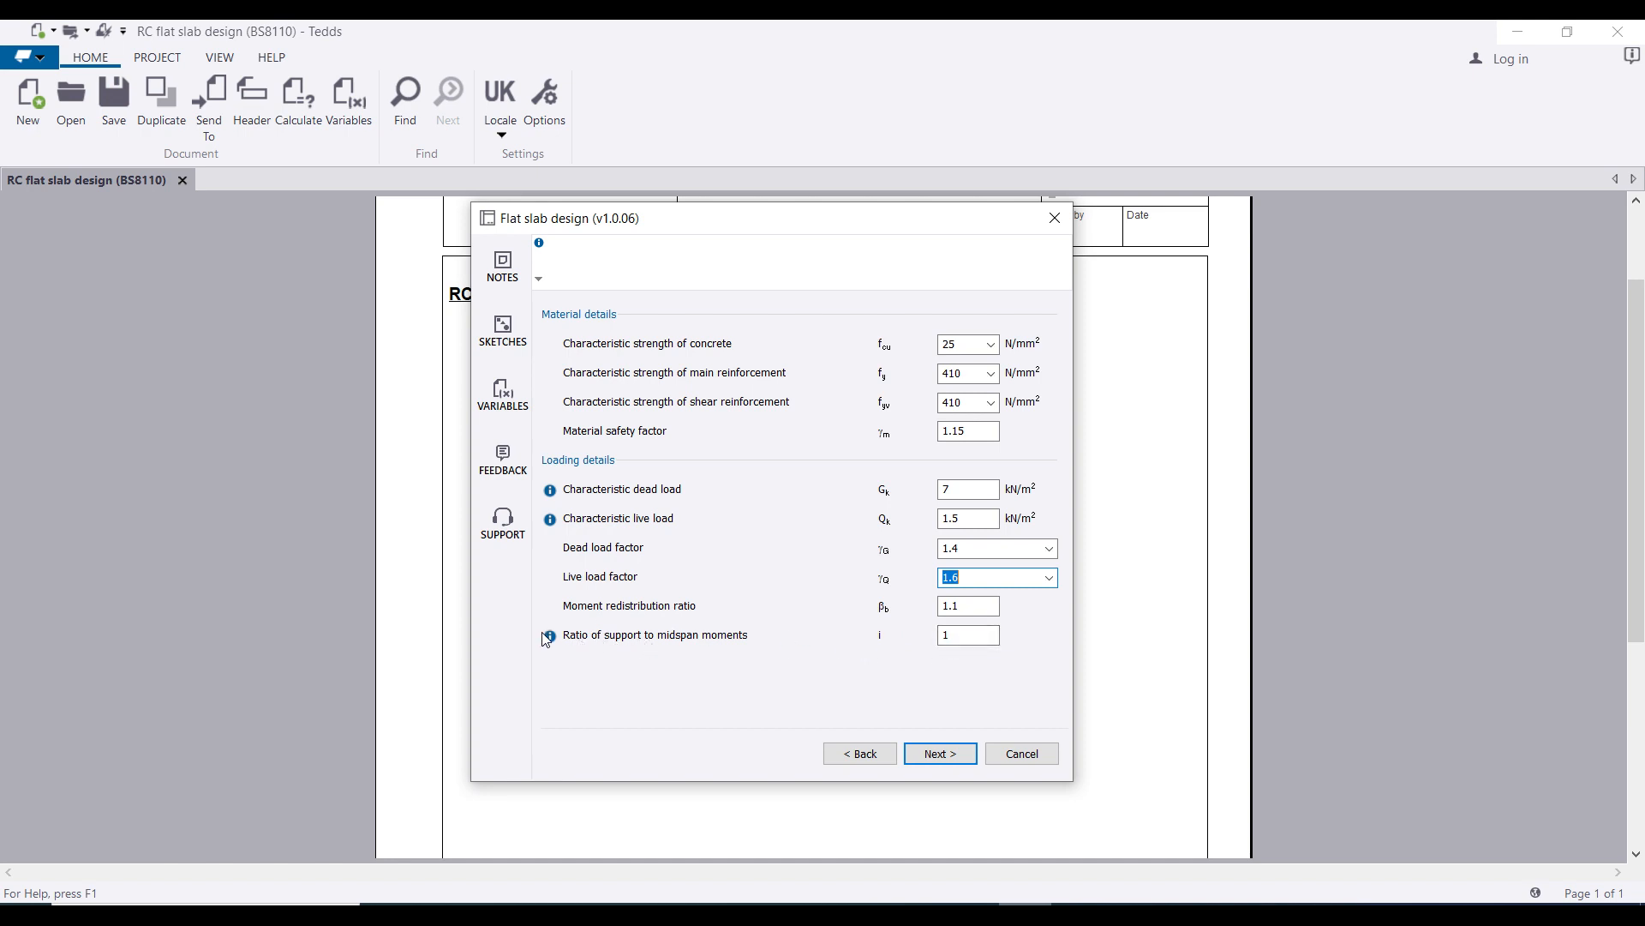
mouse_move(551, 642)
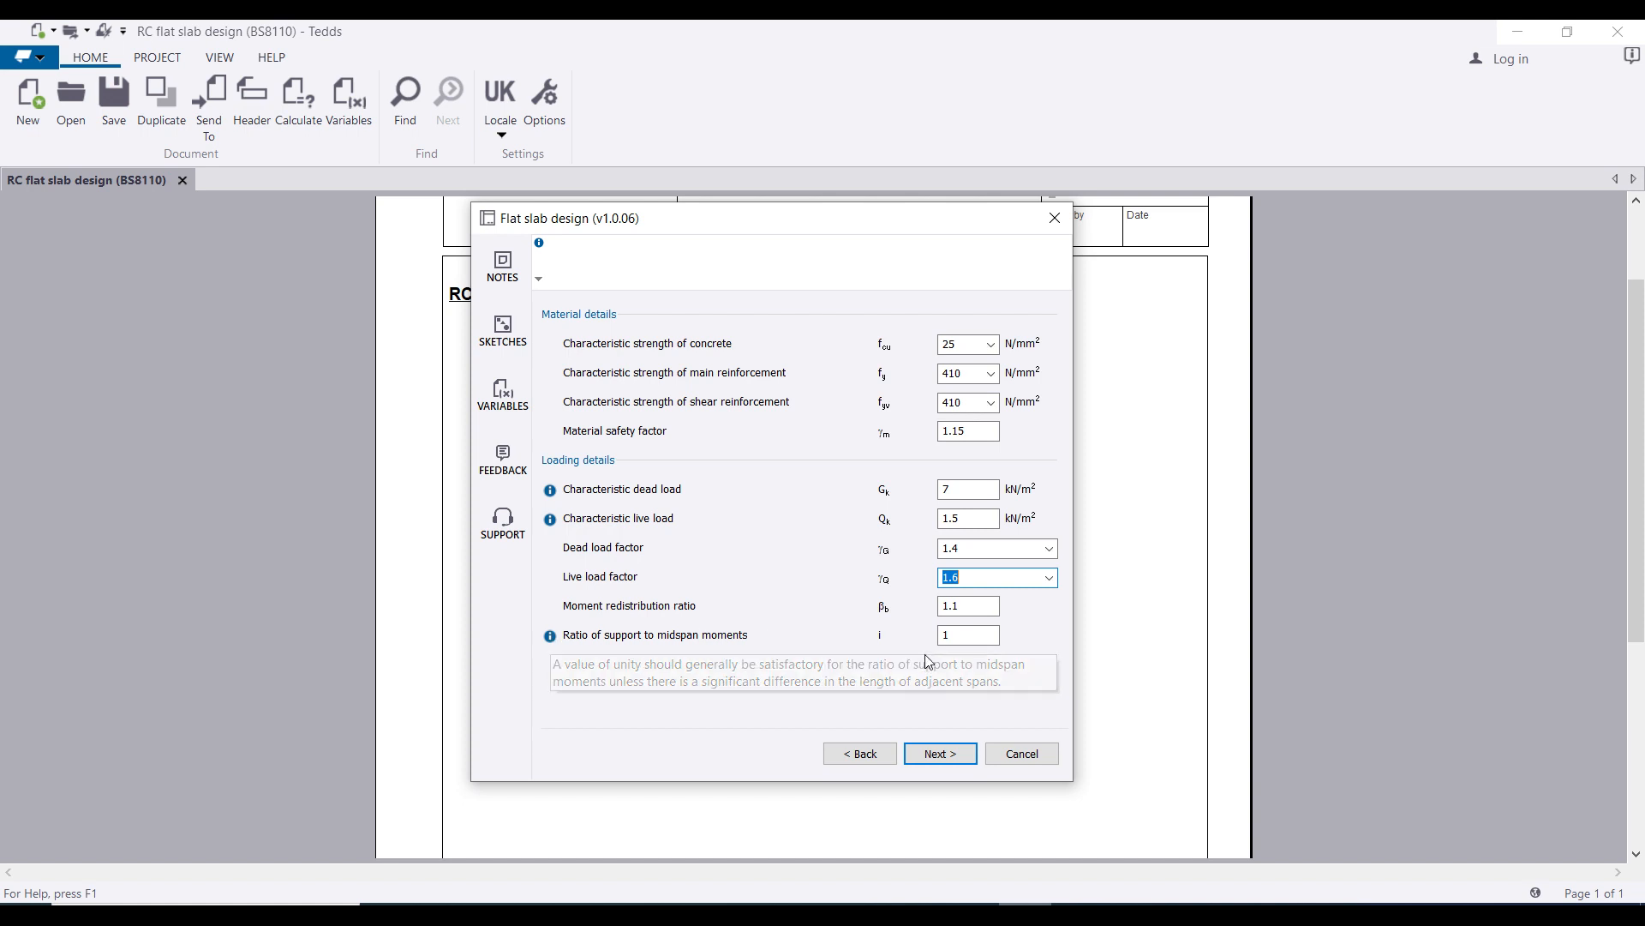
Step: Go to the Design requirements page with punching shear and curtailment left ticked
left_click(940, 753)
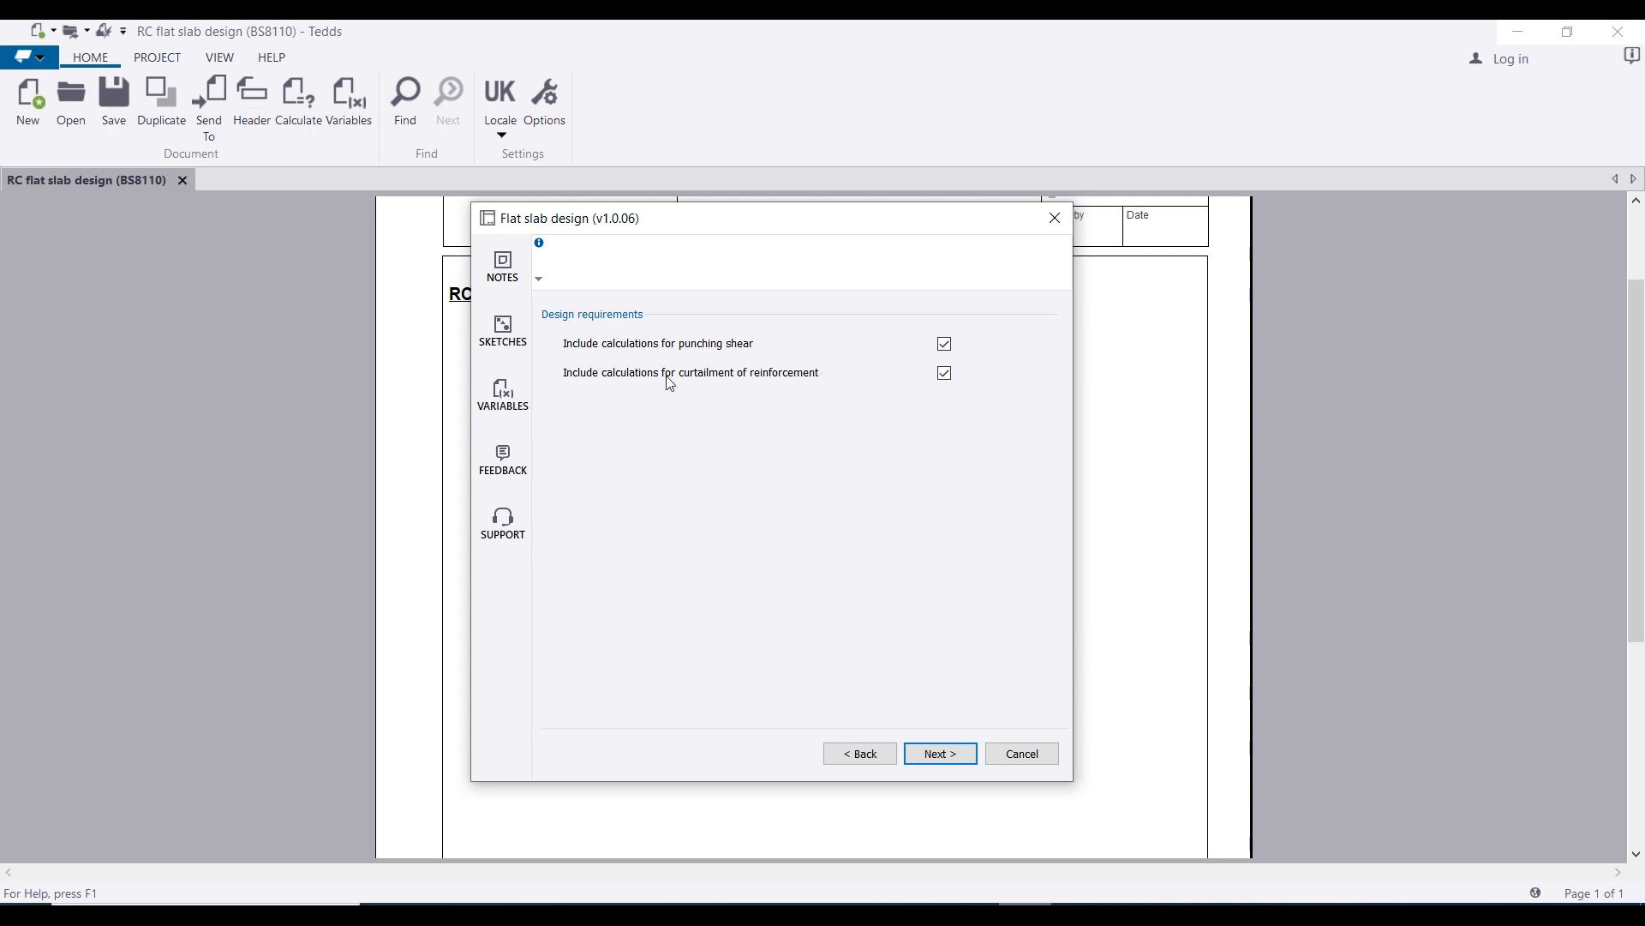
Step: Calculate the reinforcement, review the all-PASS results list, and continue to Output required
left_click(934, 754)
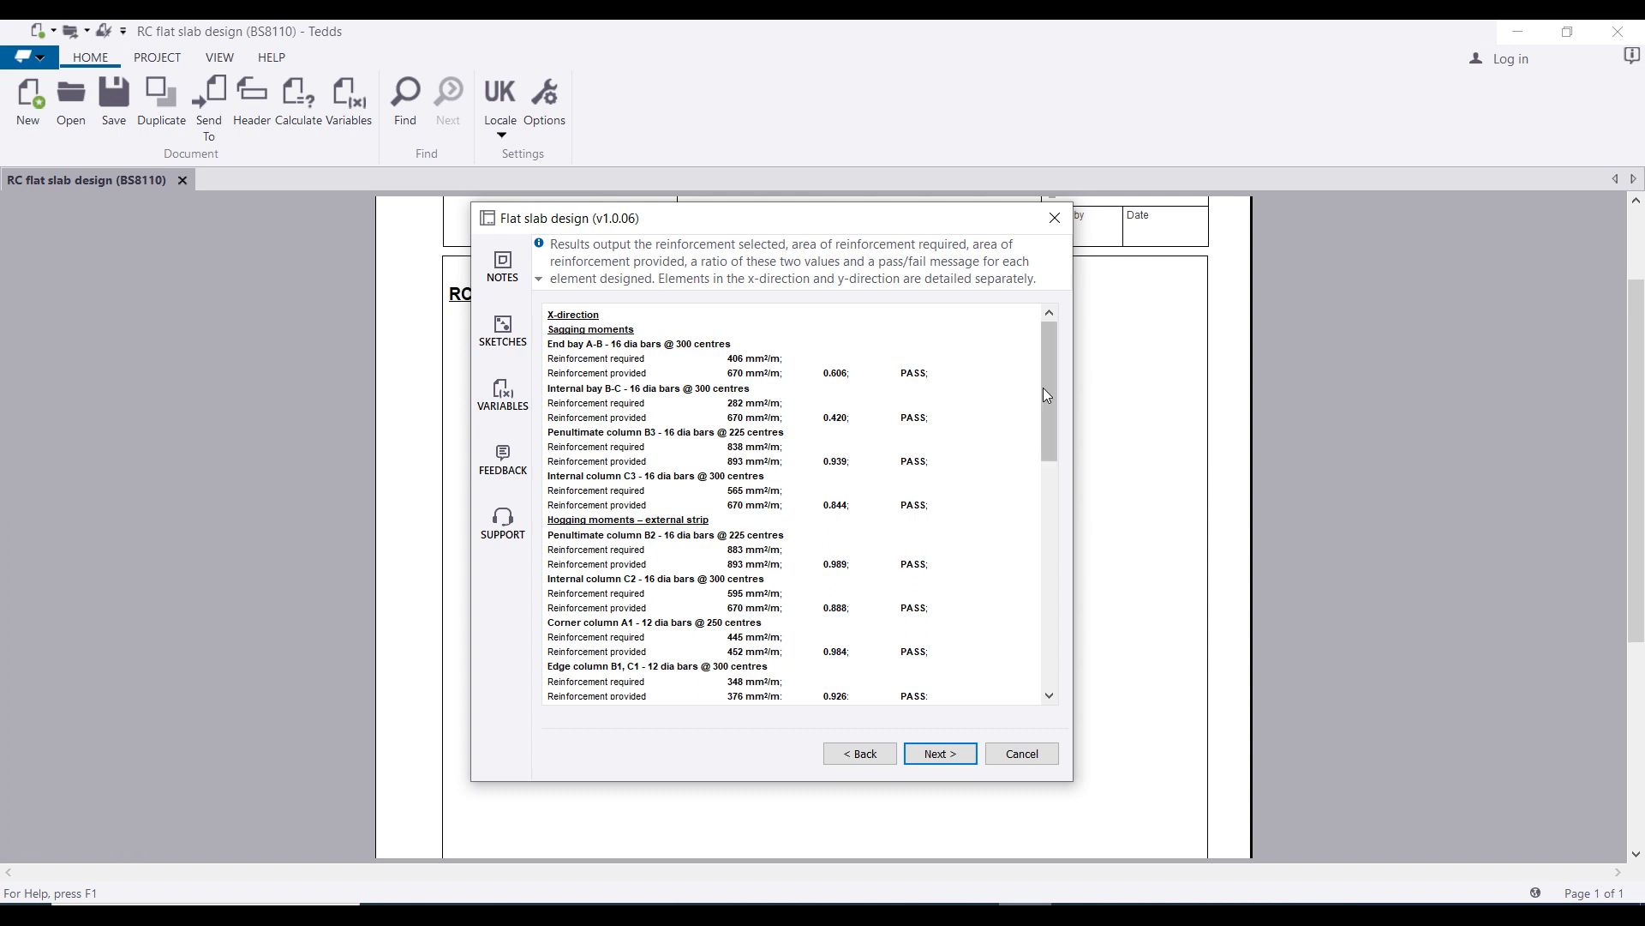
left_click_drag(1046, 393, 1056, 610)
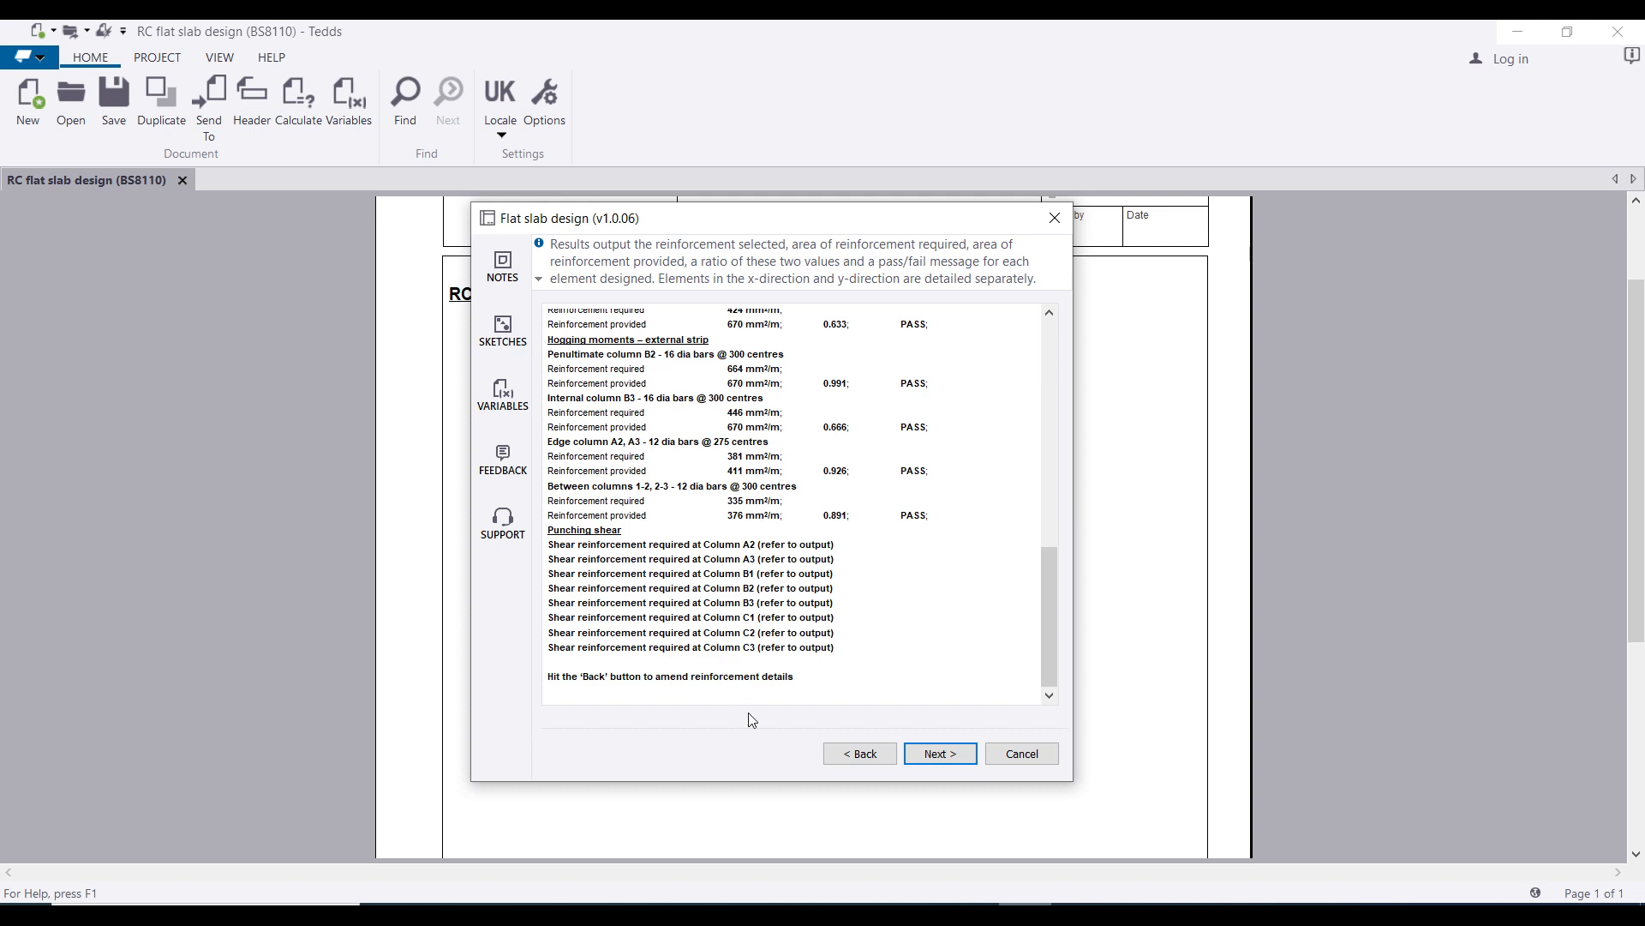
left_click(910, 755)
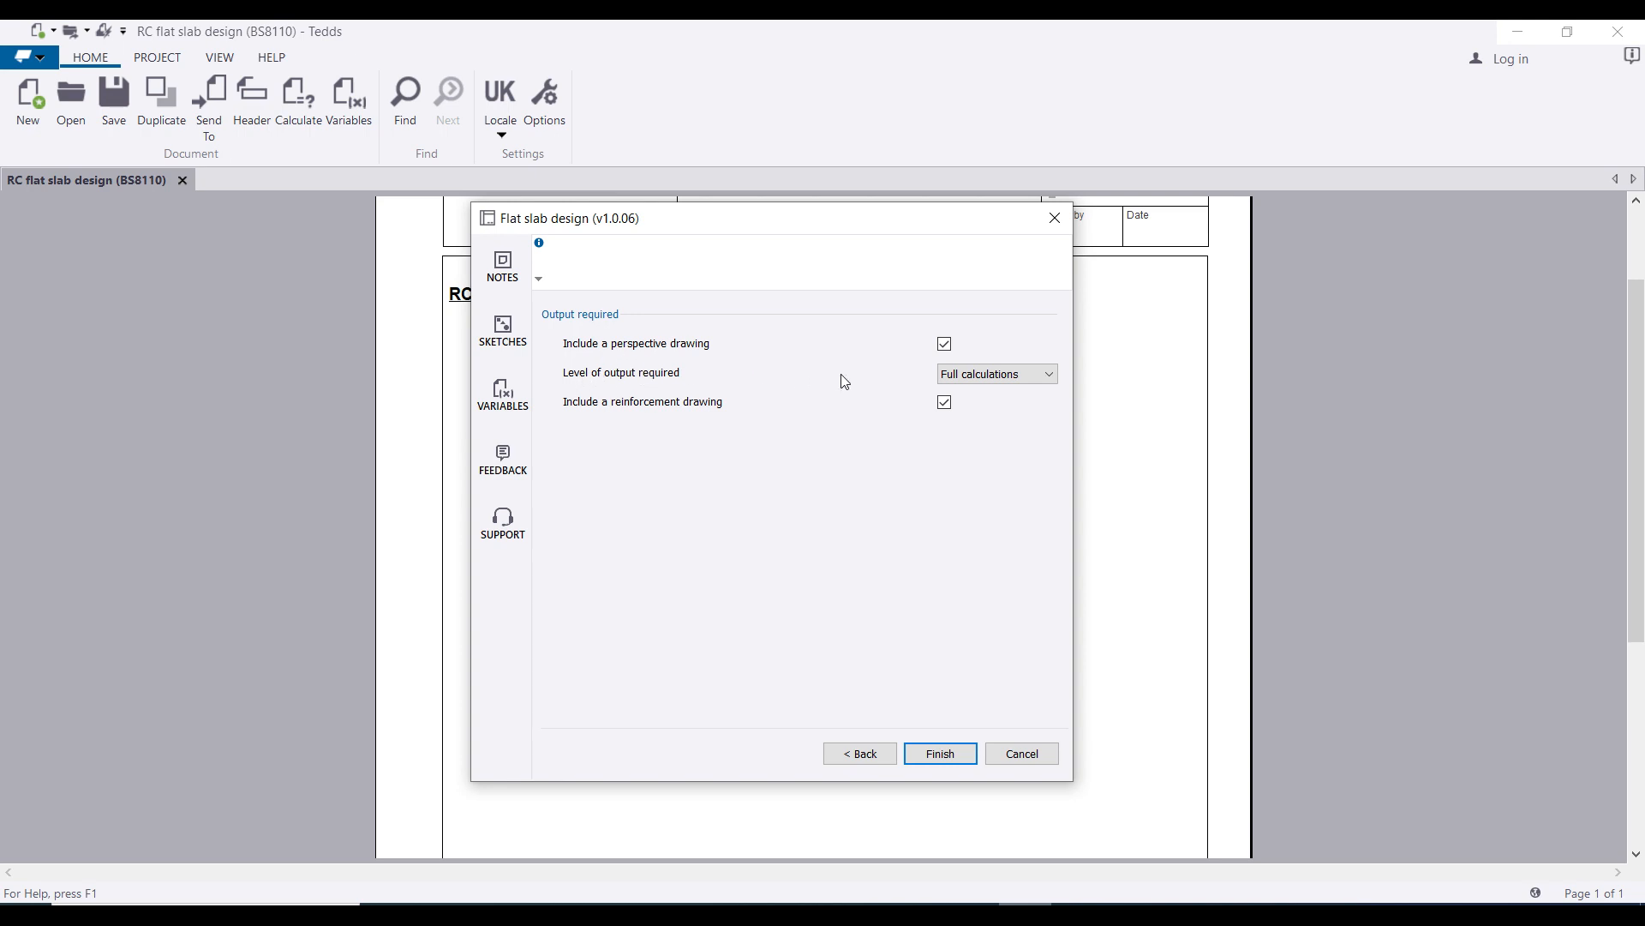
Step: Choose Full calculations as the output level, keeping both drawings, and generate the output
left_click(986, 374)
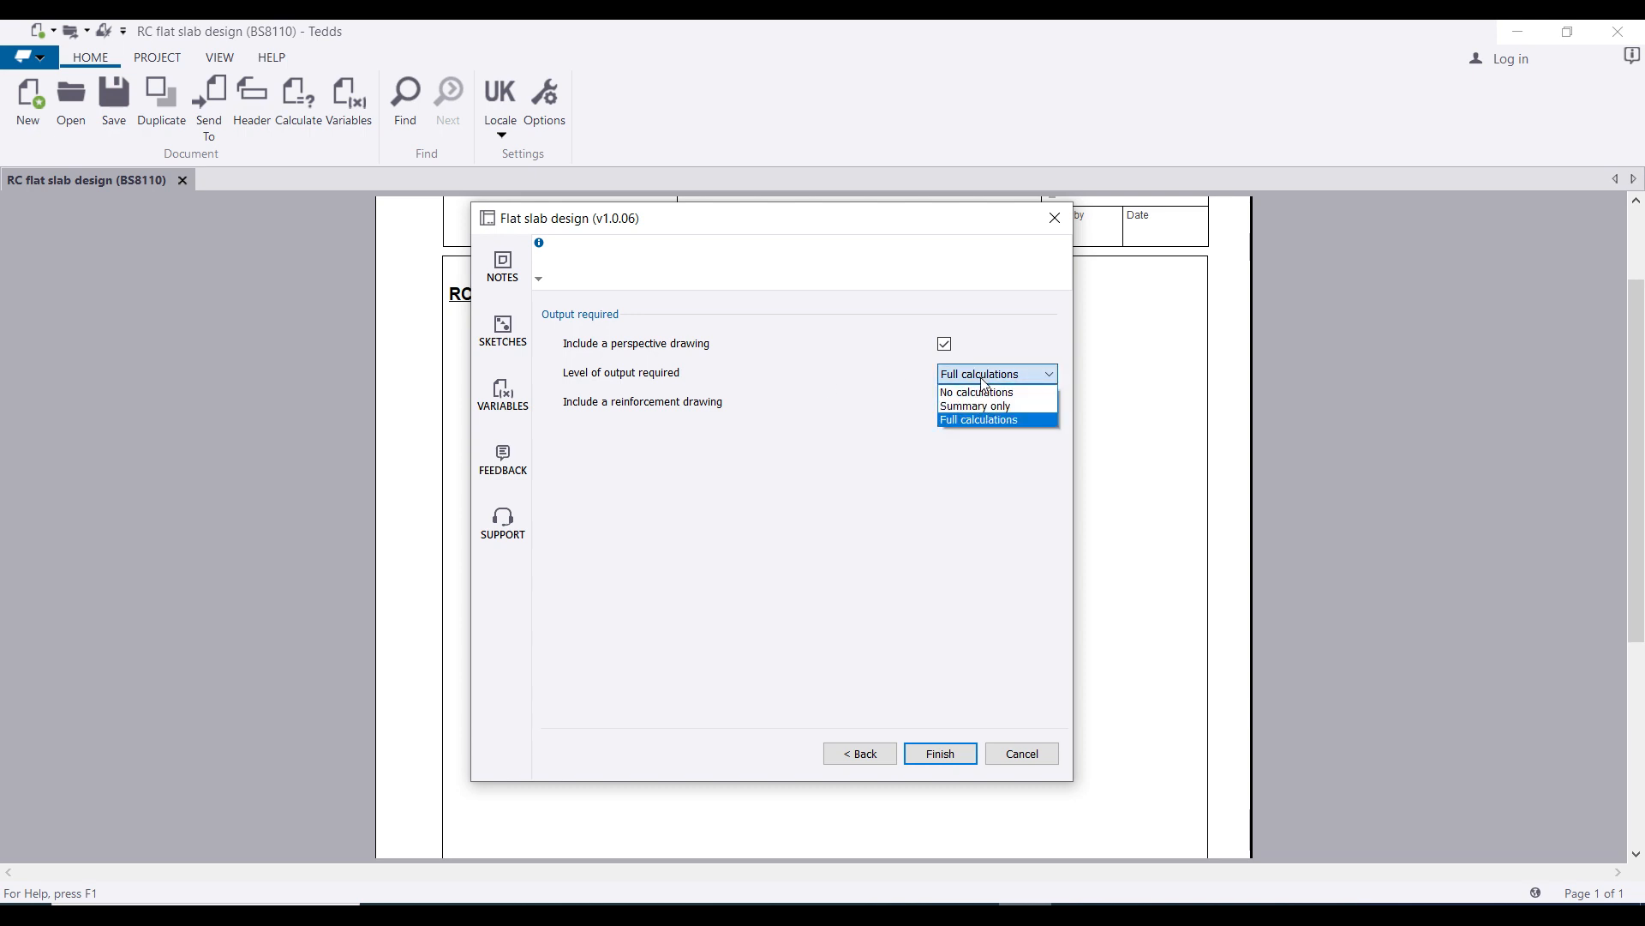
left_click(1007, 419)
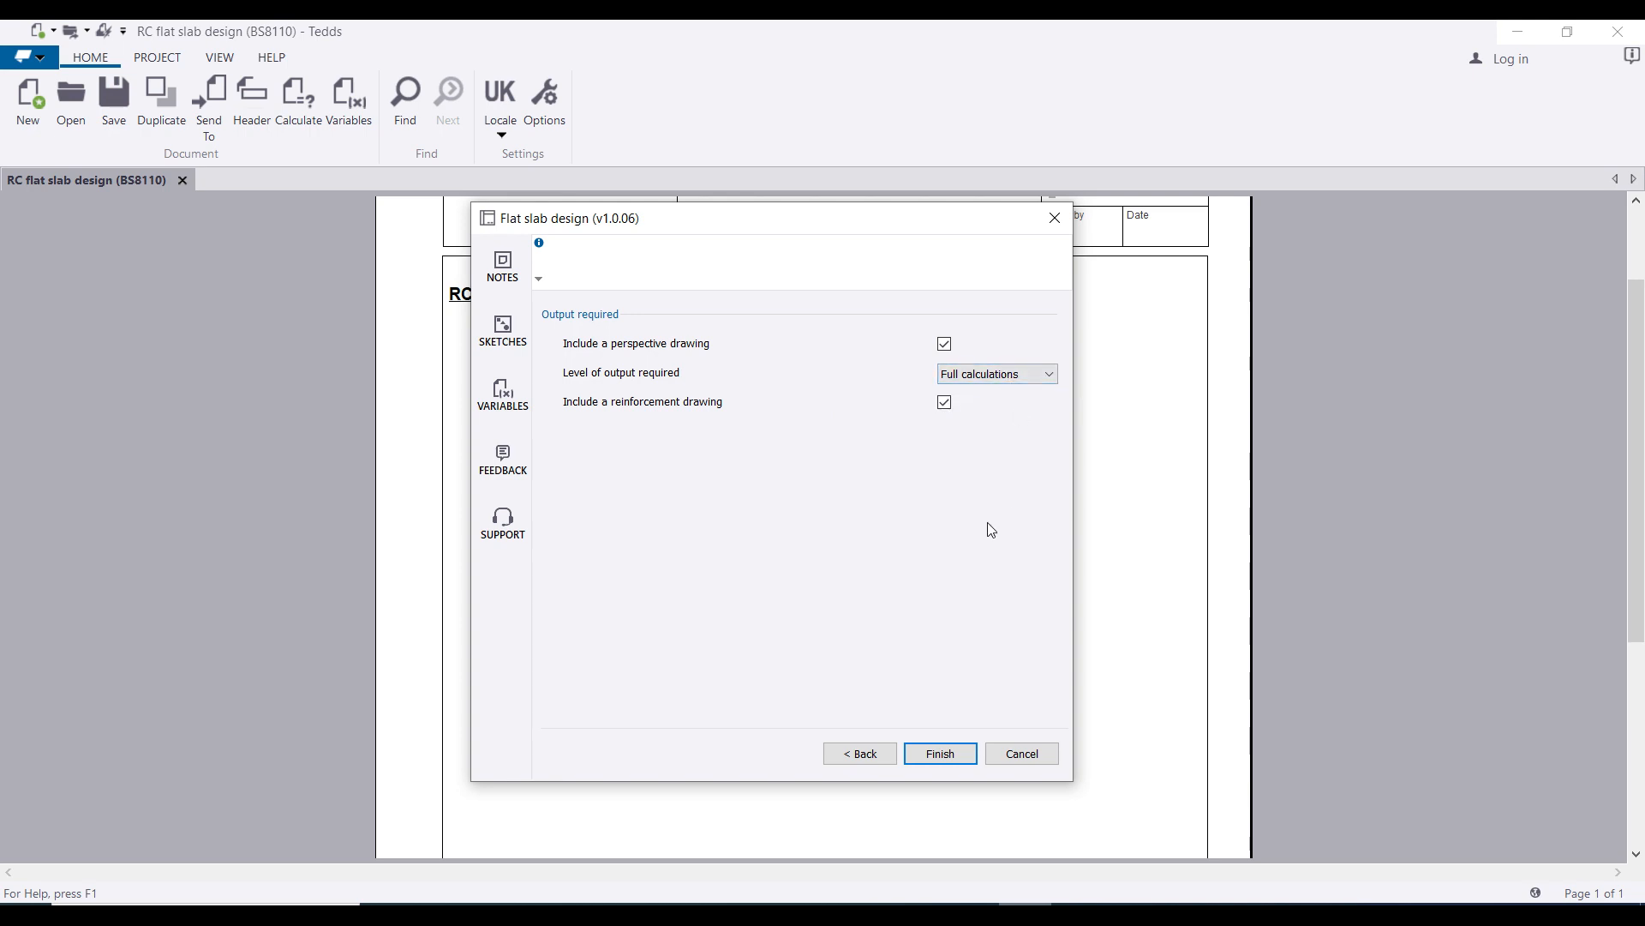
left_click(952, 741)
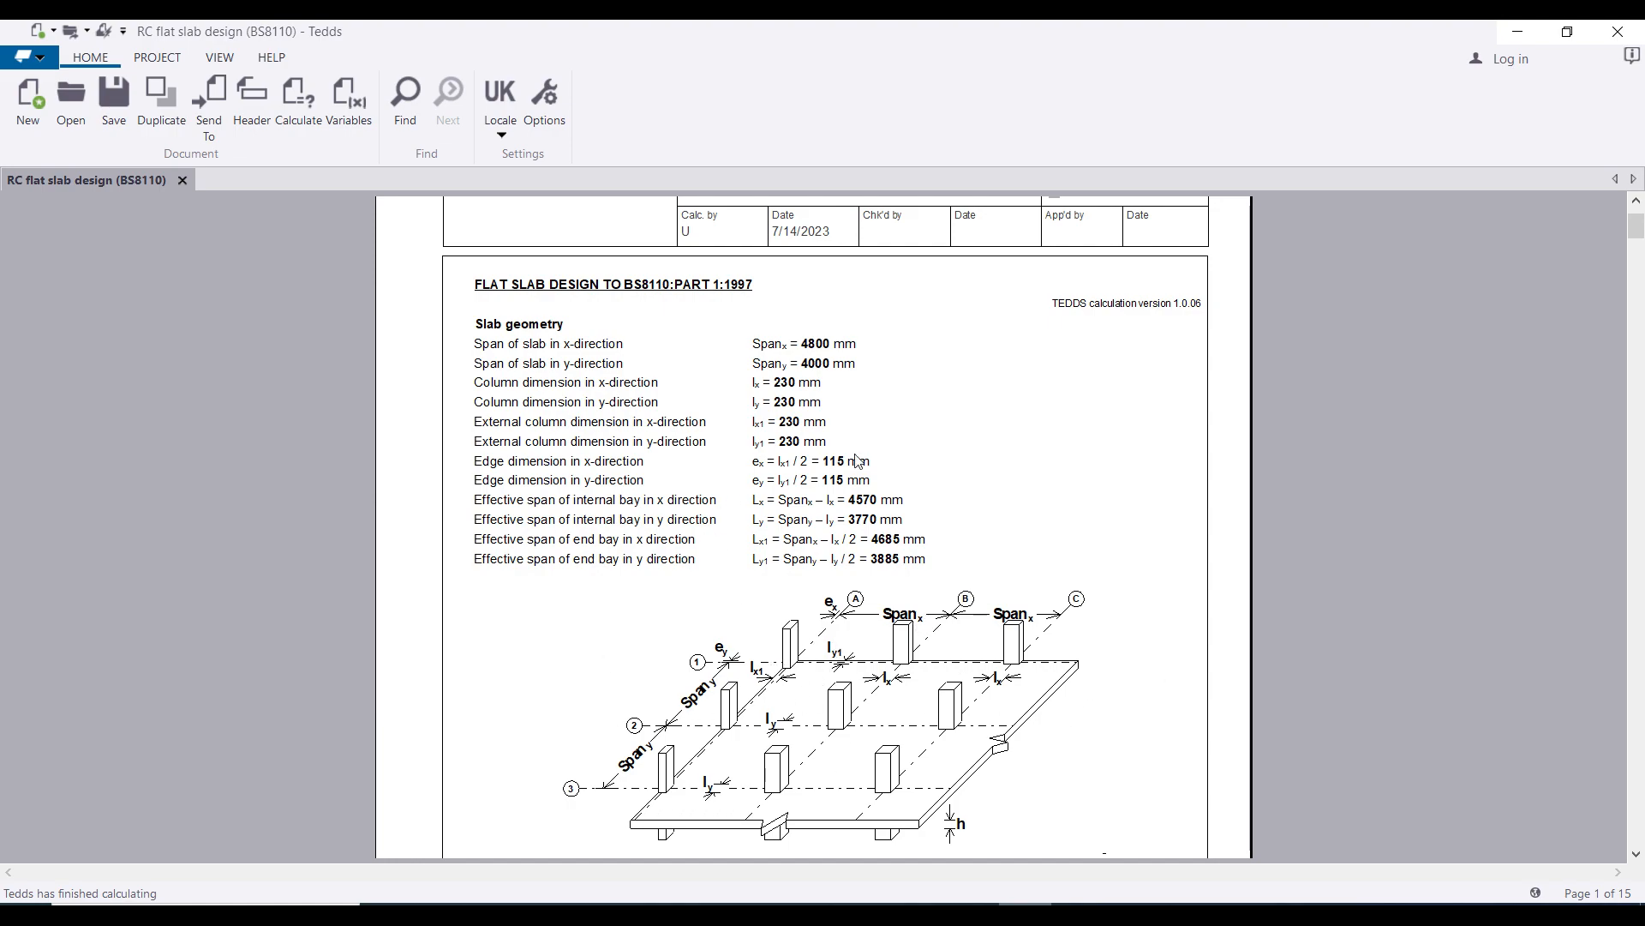
Step: Scroll down the output to the page 8 punching shear check for corner column A1
scroll(719, 531, "down", 15)
scroll(454, 456, "up", 15)
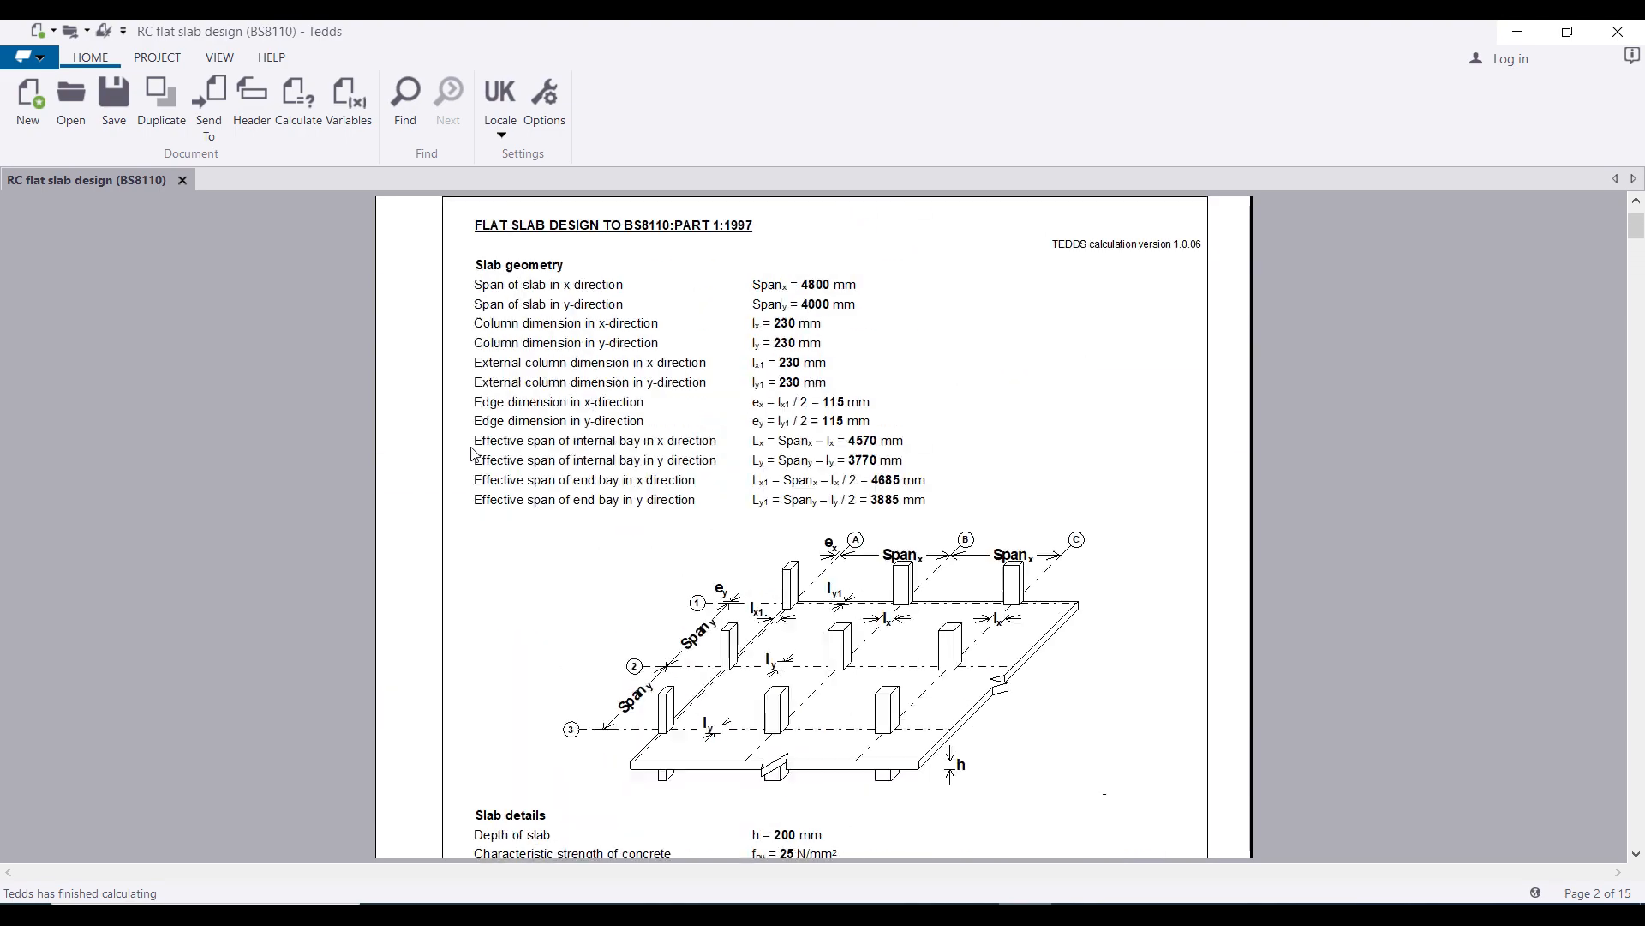
scroll(586, 351, "down", 3)
scroll(582, 380, "down", 10)
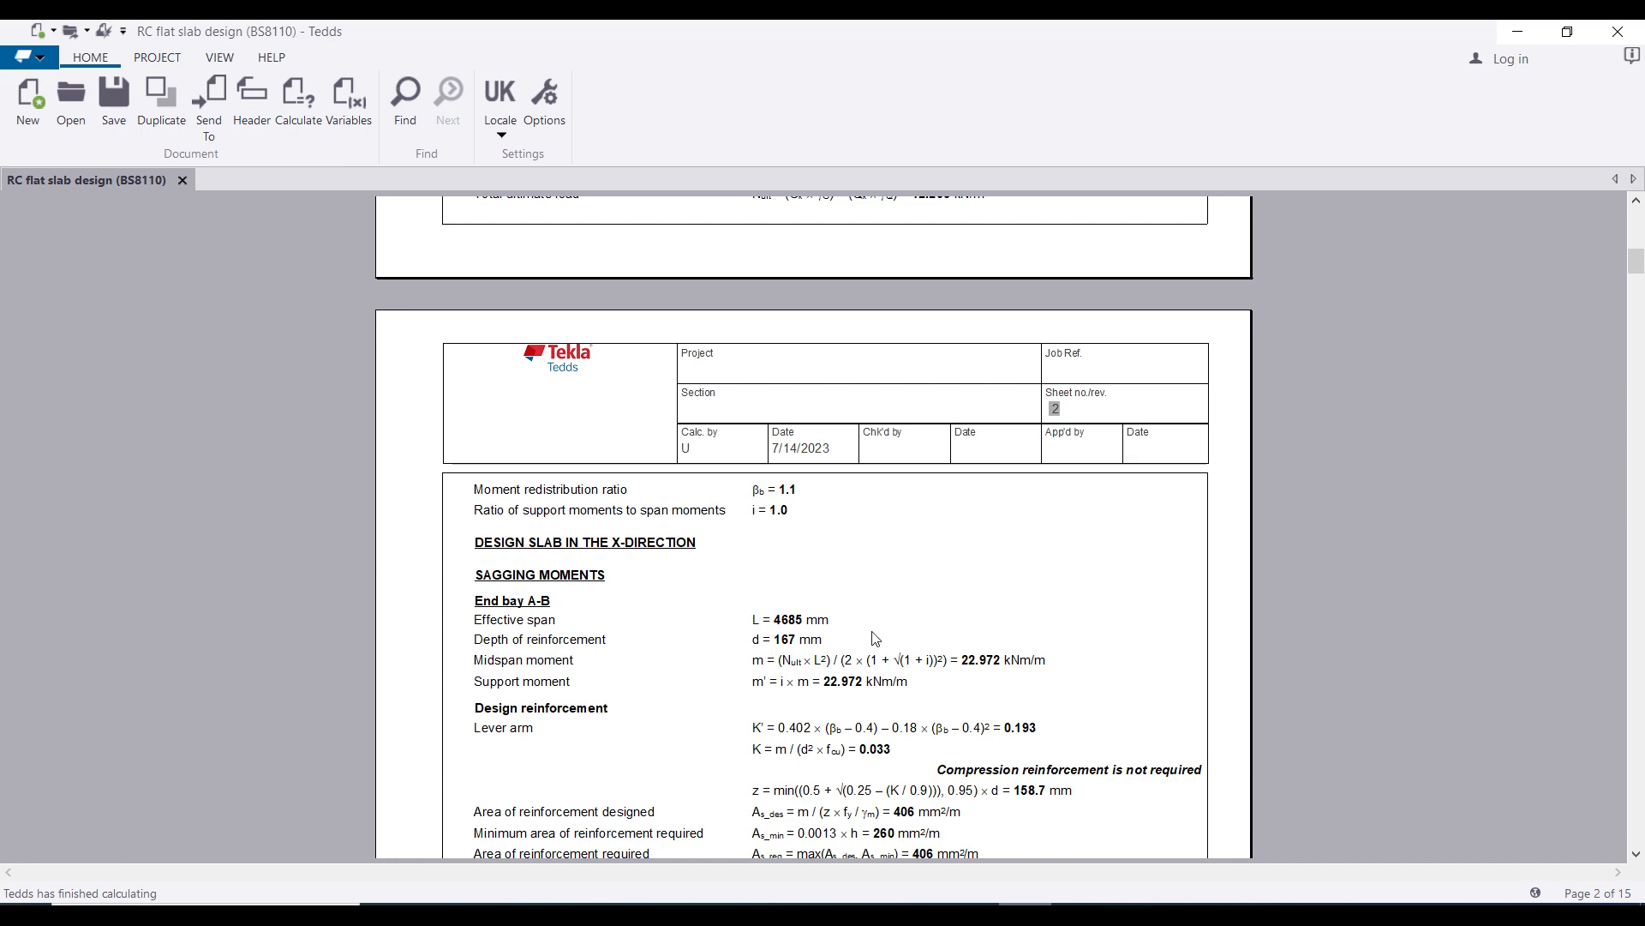
scroll(994, 672, "down", 10)
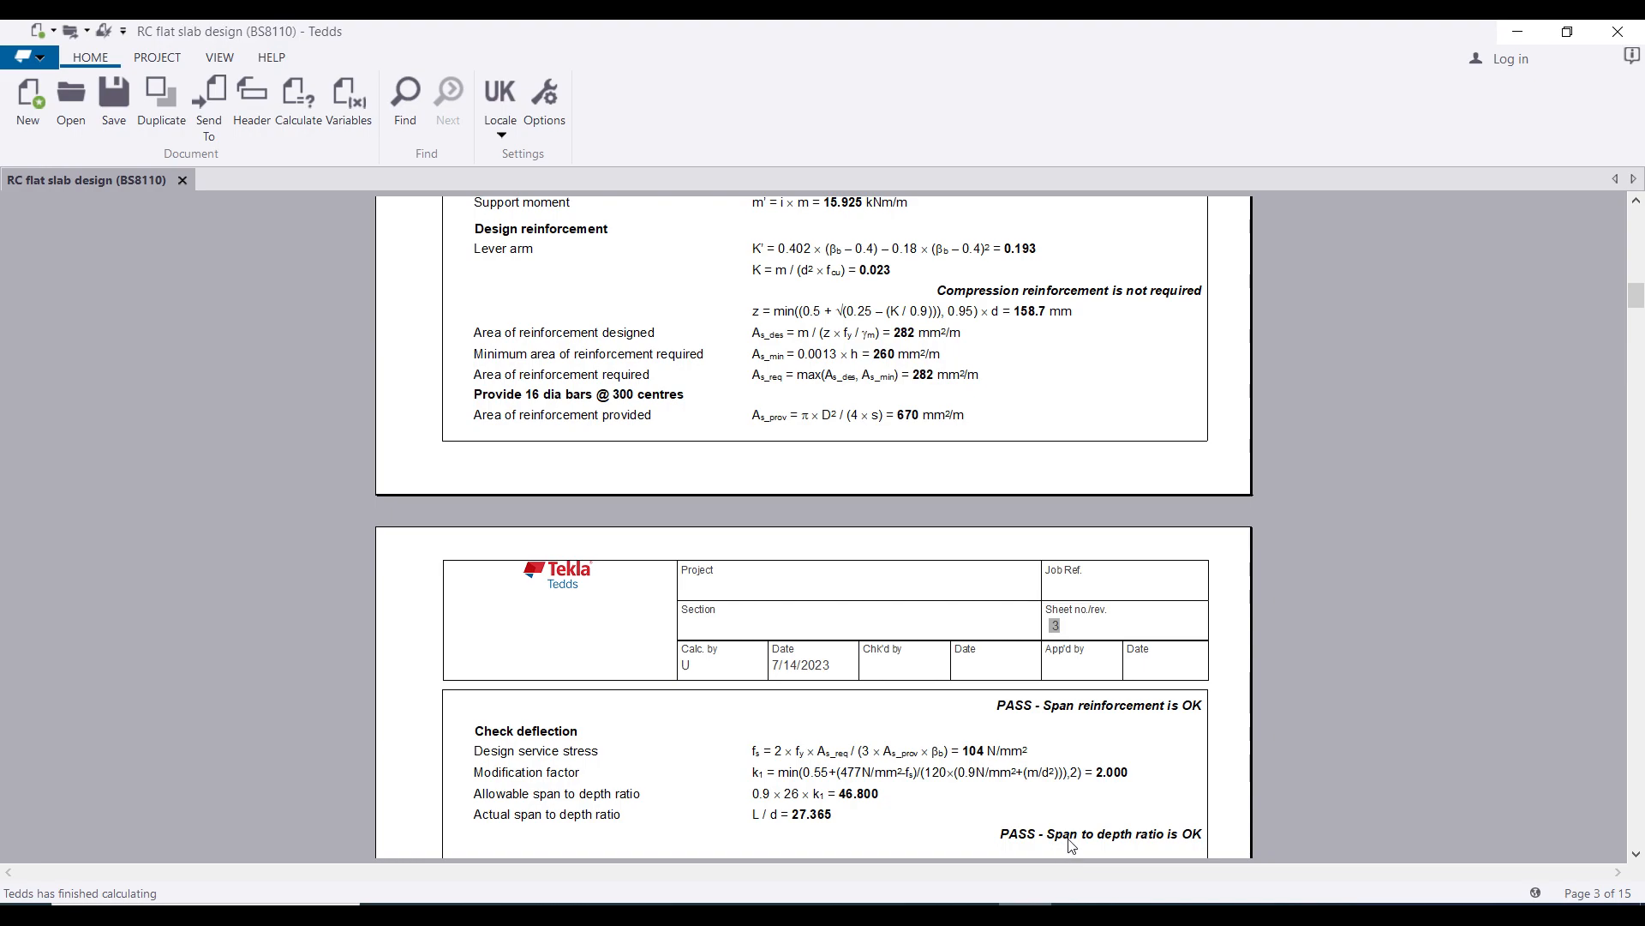
scroll(768, 576, "down", 10)
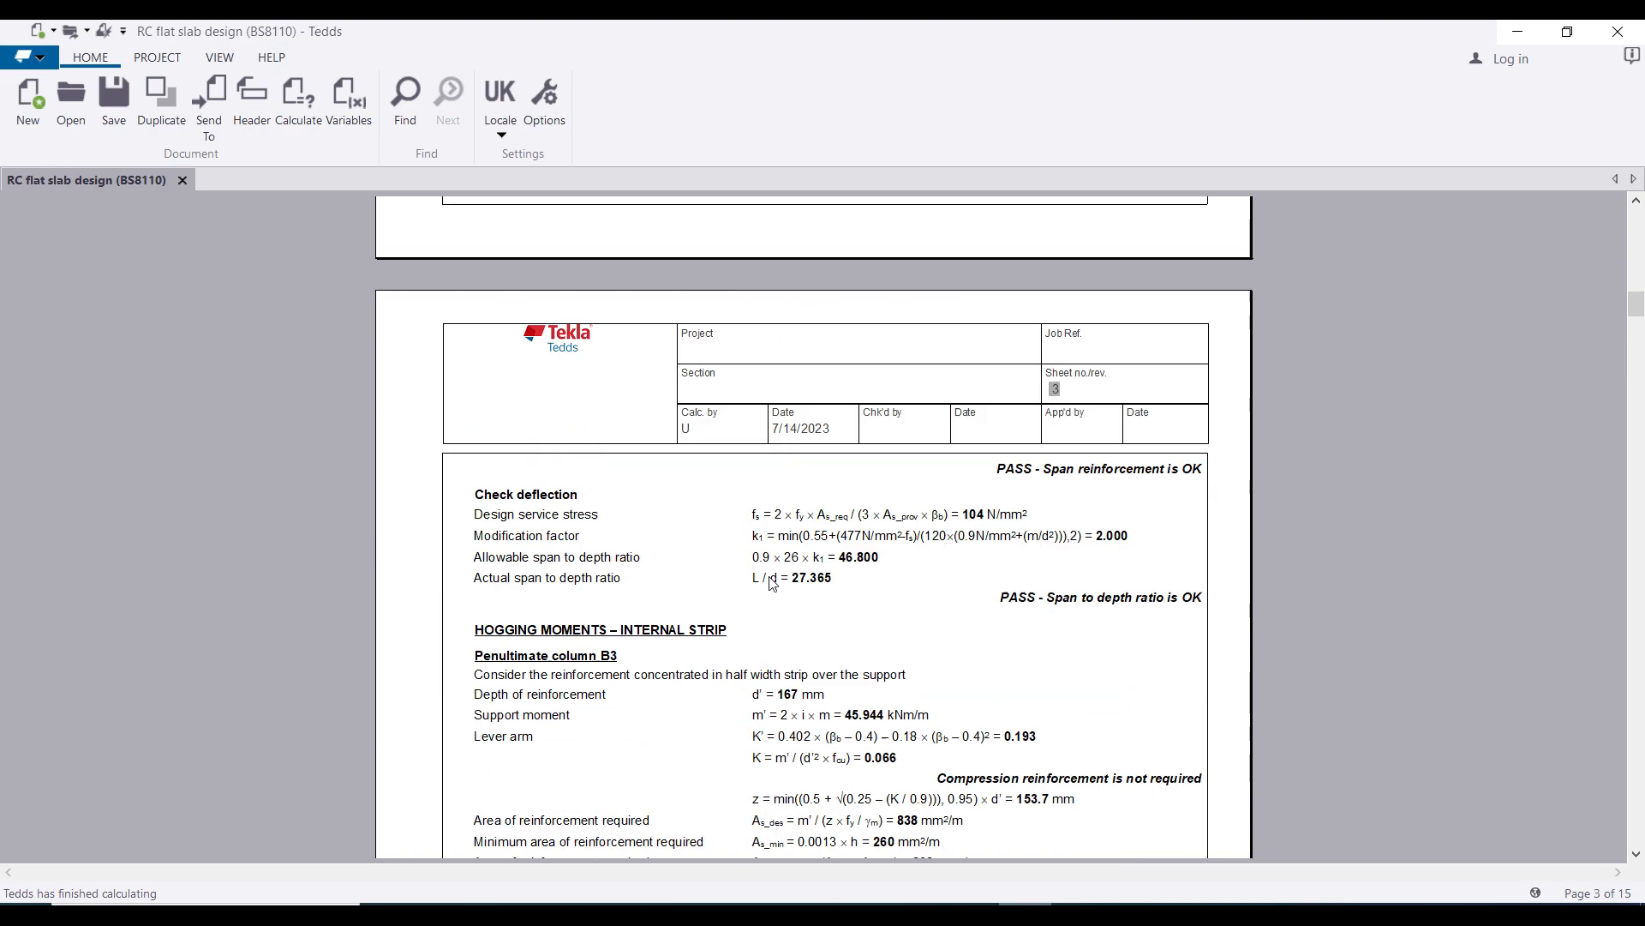
scroll(589, 518, "down", 8)
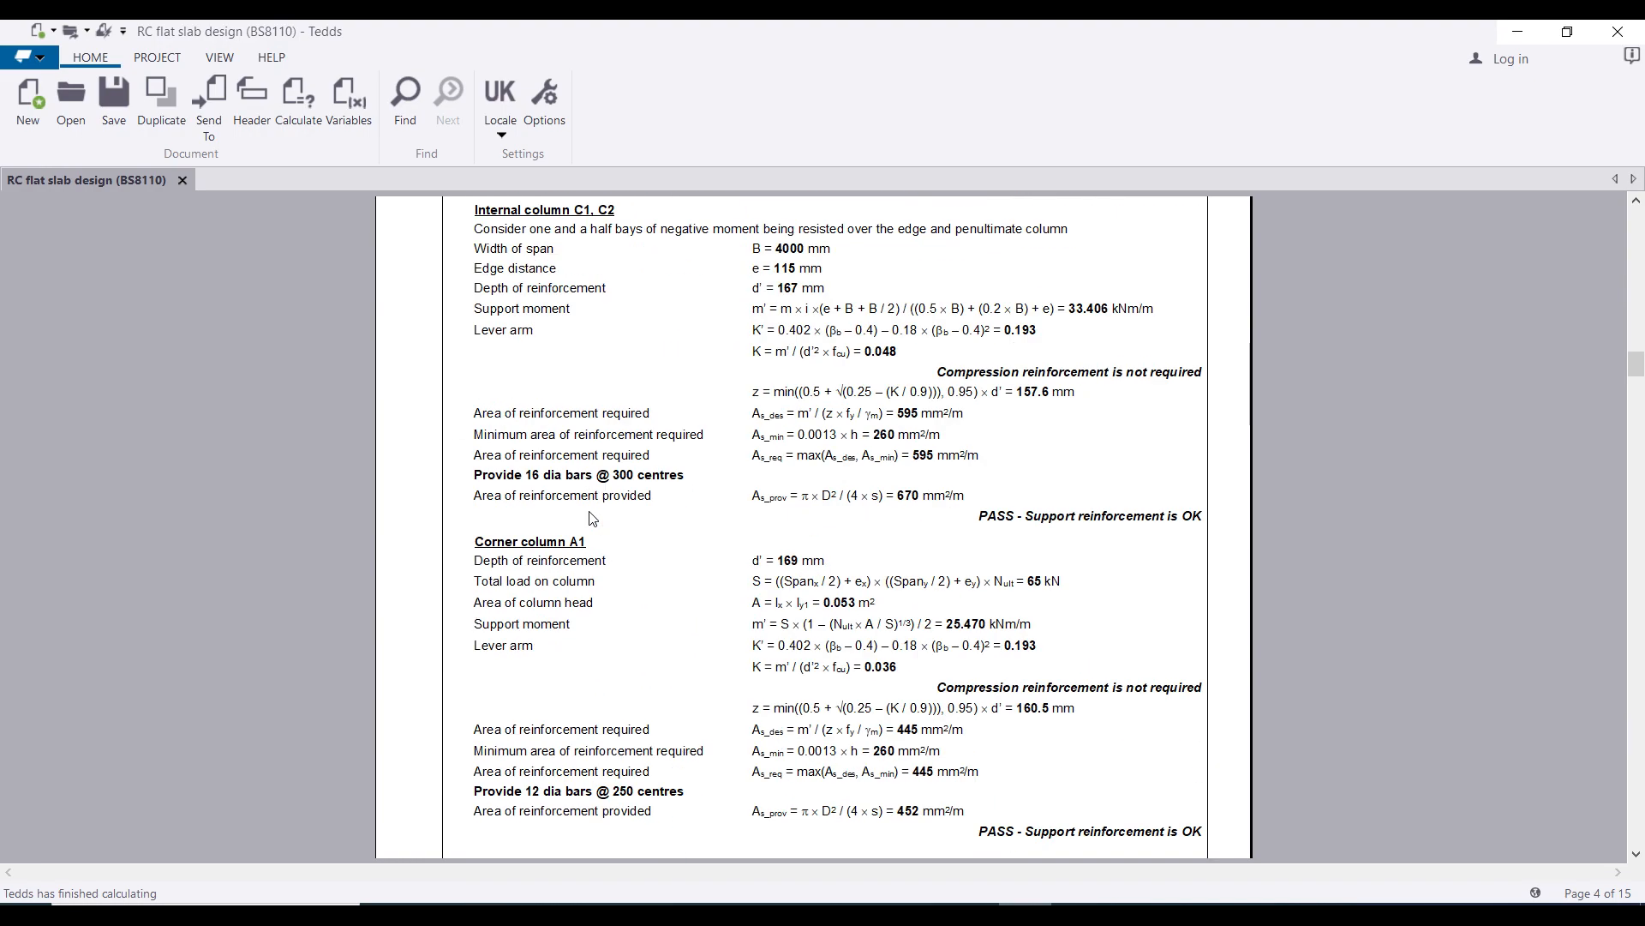
scroll(590, 518, "down", 7)
scroll(590, 518, "down", 7)
scroll(590, 518, "down", 7)
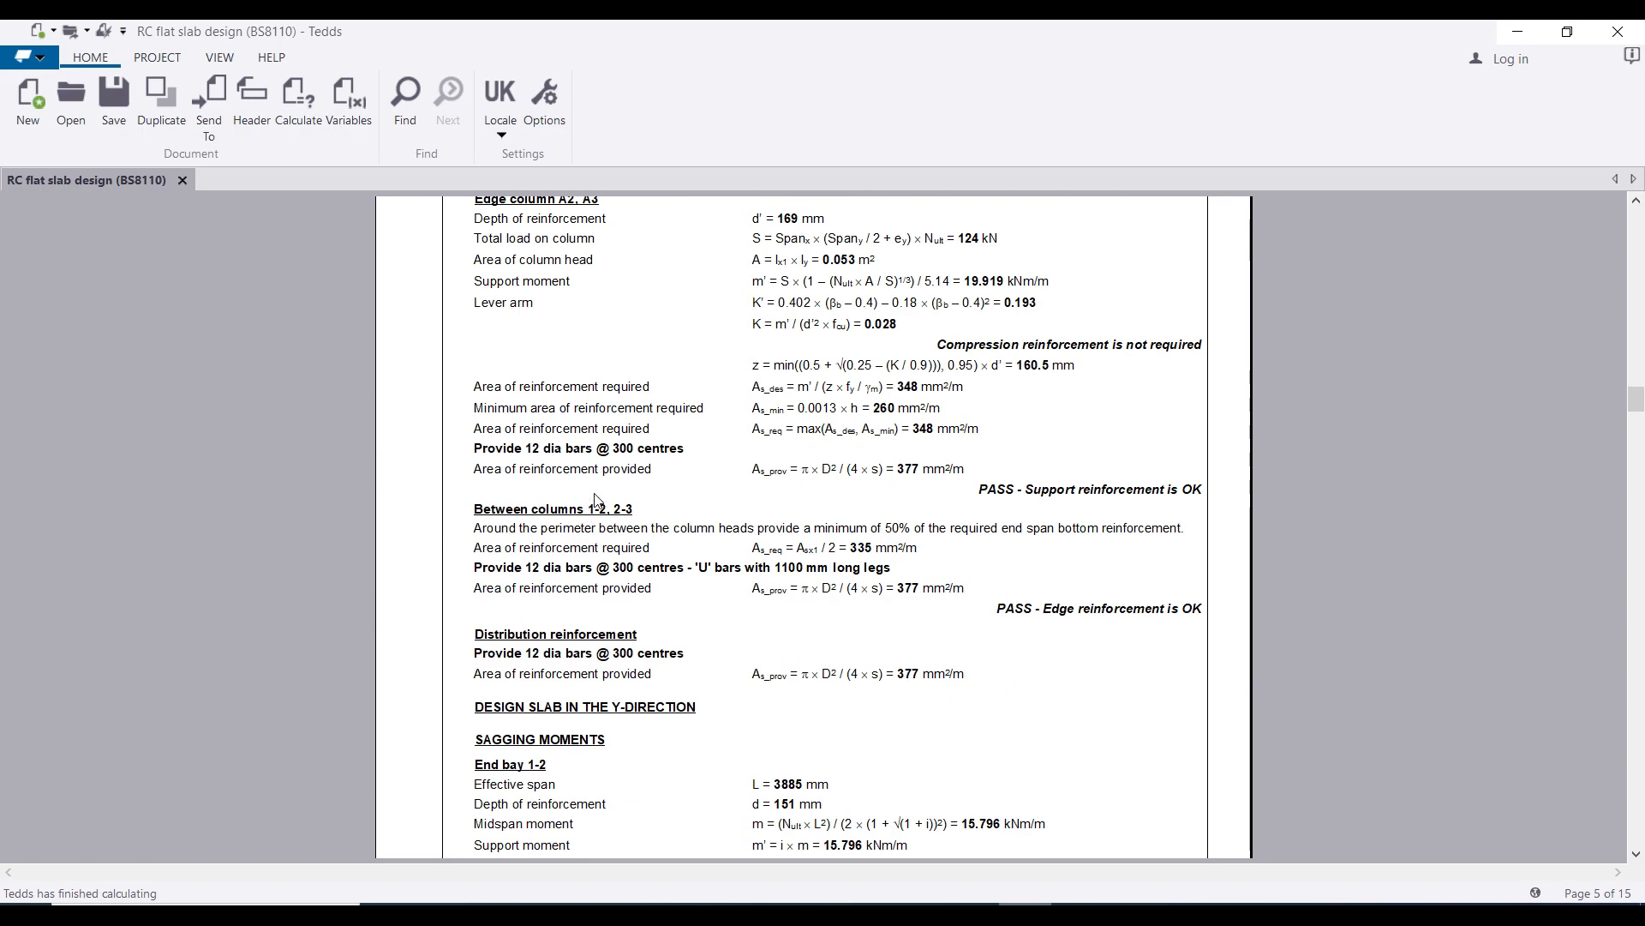
scroll(597, 499, "down", 8)
scroll(655, 492, "down", 8)
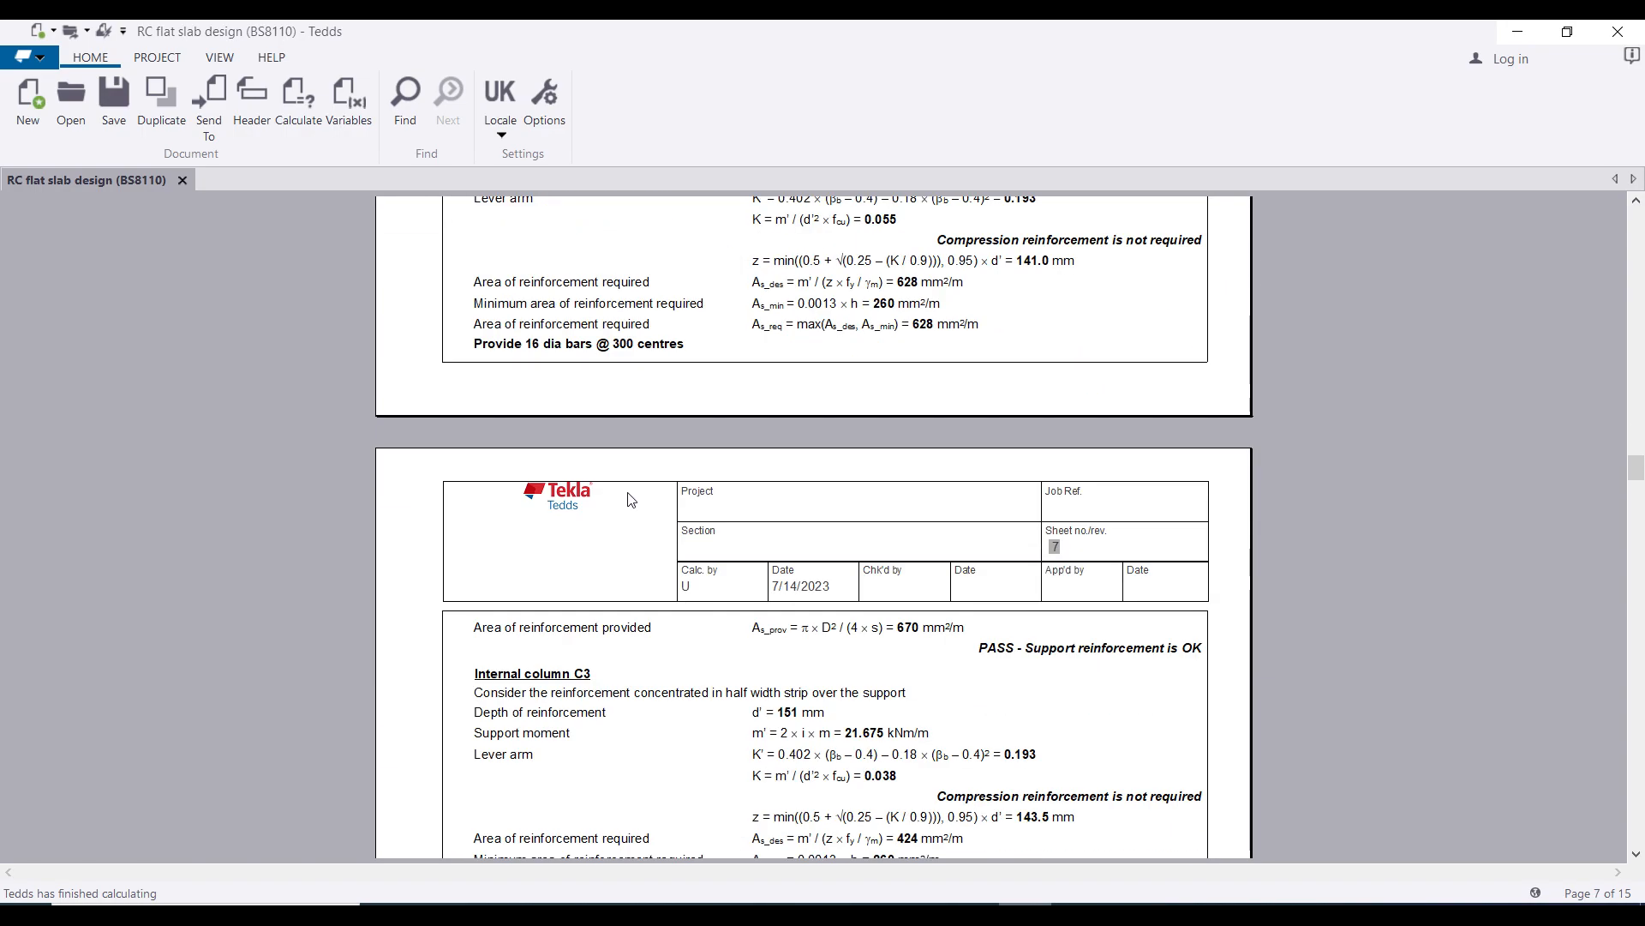
left_click_drag(1637, 475, 1634, 543)
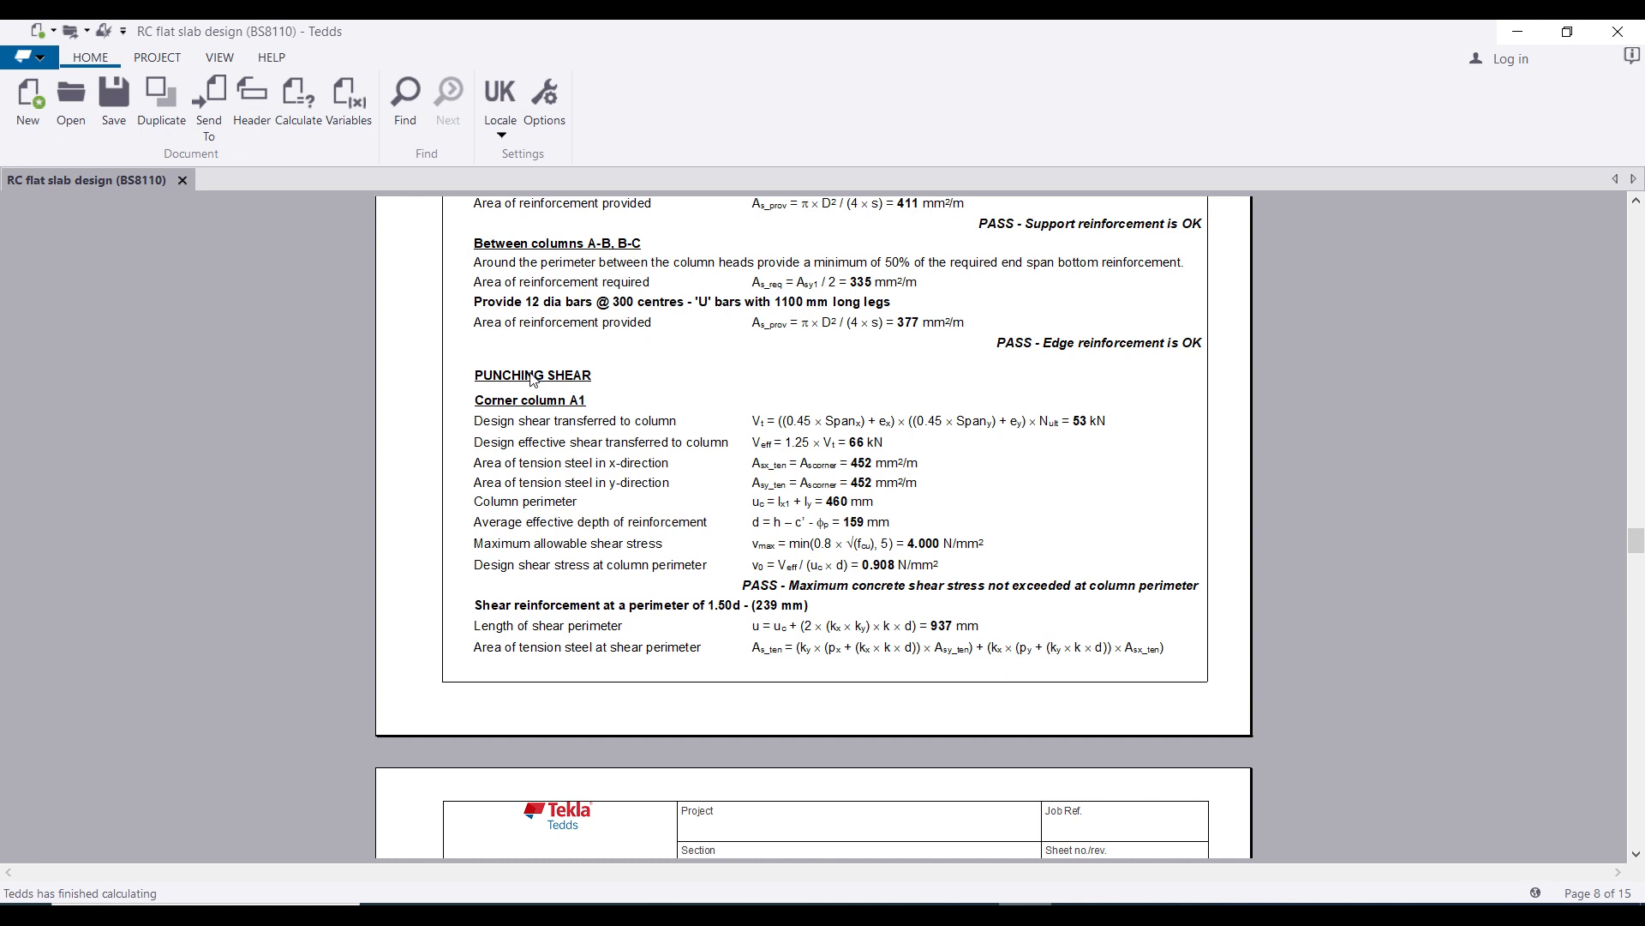